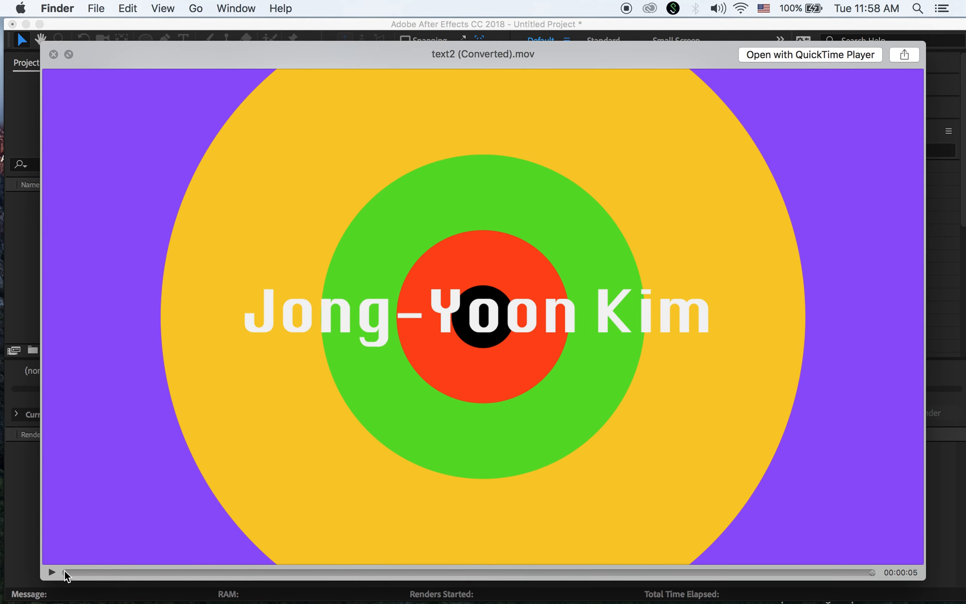
Replay text2 (Converted).mov from the start in Quick Look, then close the preview
click(52, 572)
key(space)
Close Finder and create Comp 1 at 1920×1080, 30 fps, square pixels, 0:00:05:00 duration
click(130, 91)
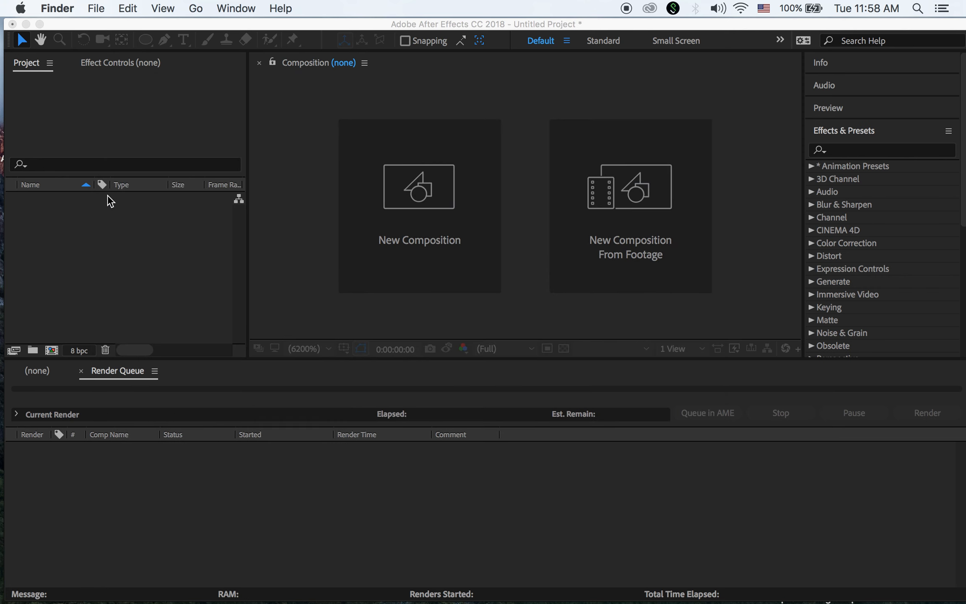
click(192, 96)
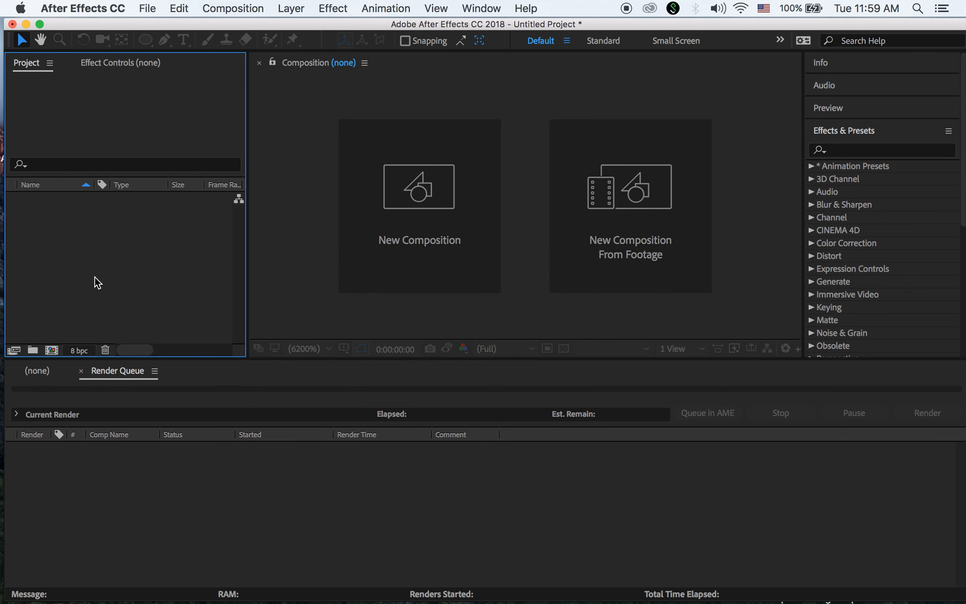
click(52, 350)
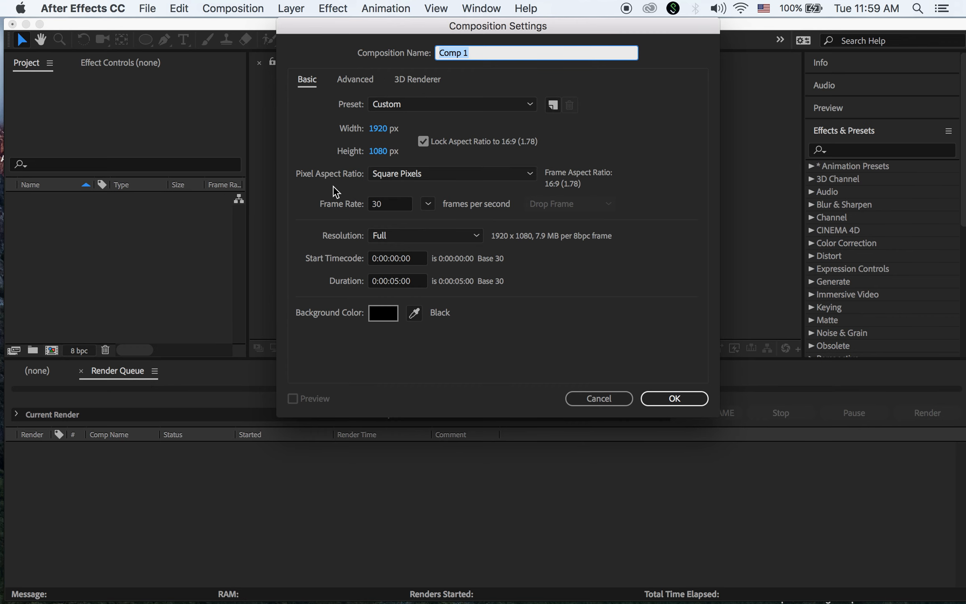
click(430, 178)
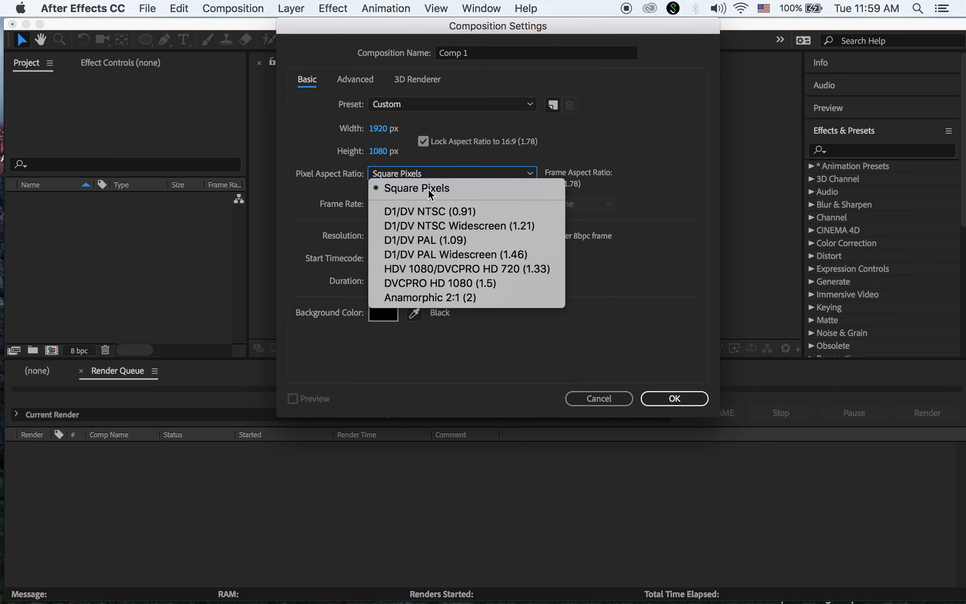
click(428, 189)
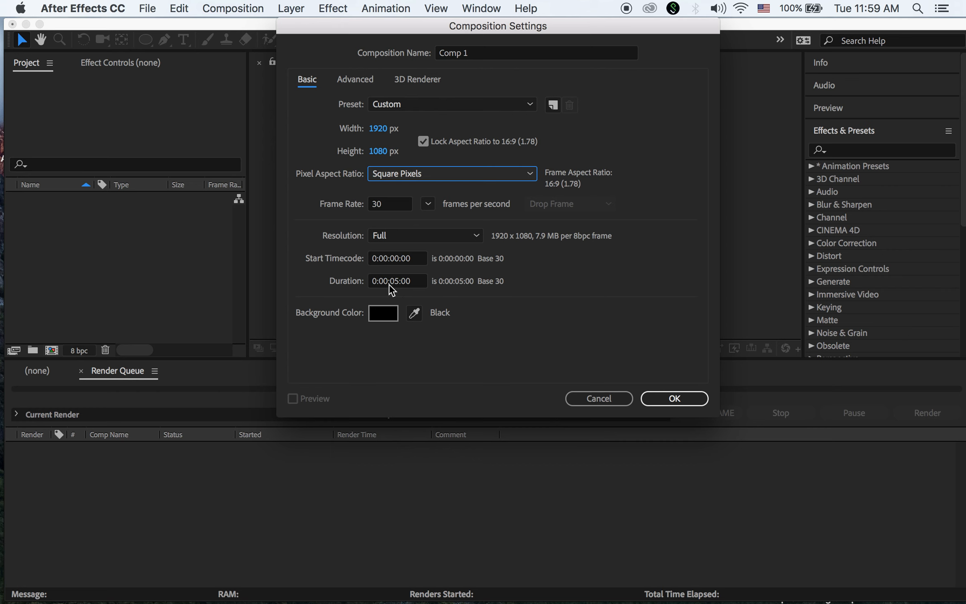
click(411, 285)
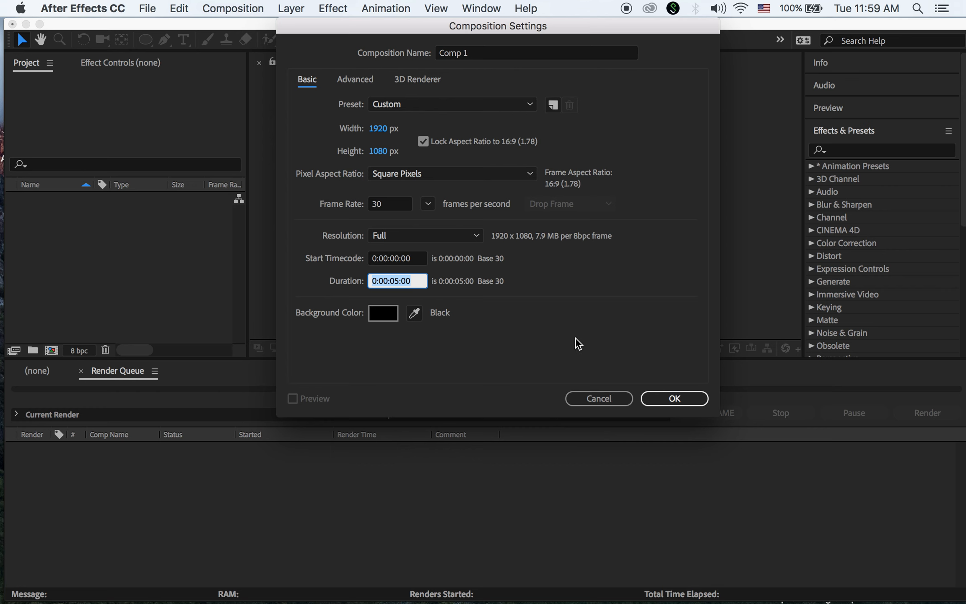
click(679, 403)
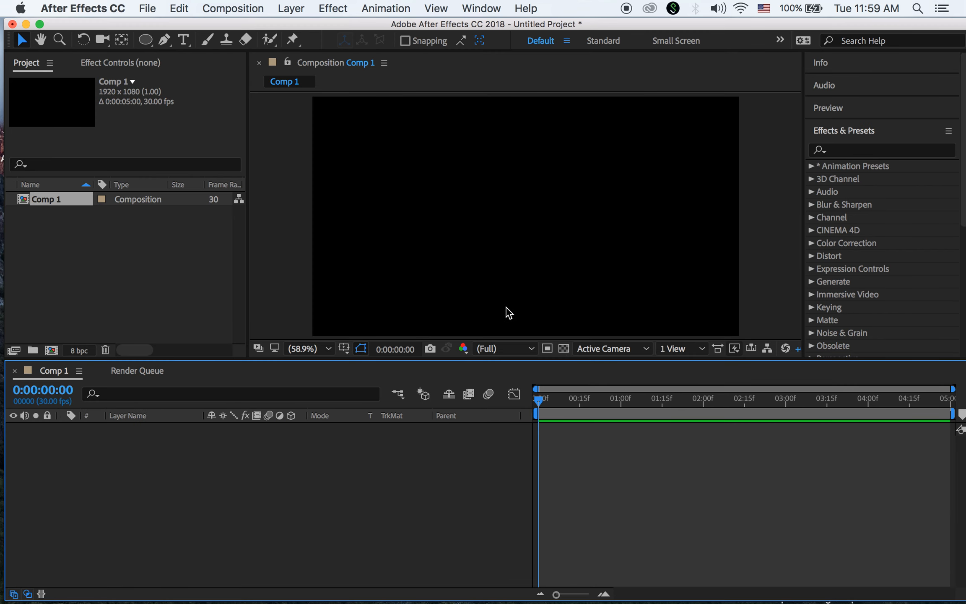
Choose the green-filled Ellipse Tool and create Shape Layer 1, an ellipse filling the whole frame
click(146, 41)
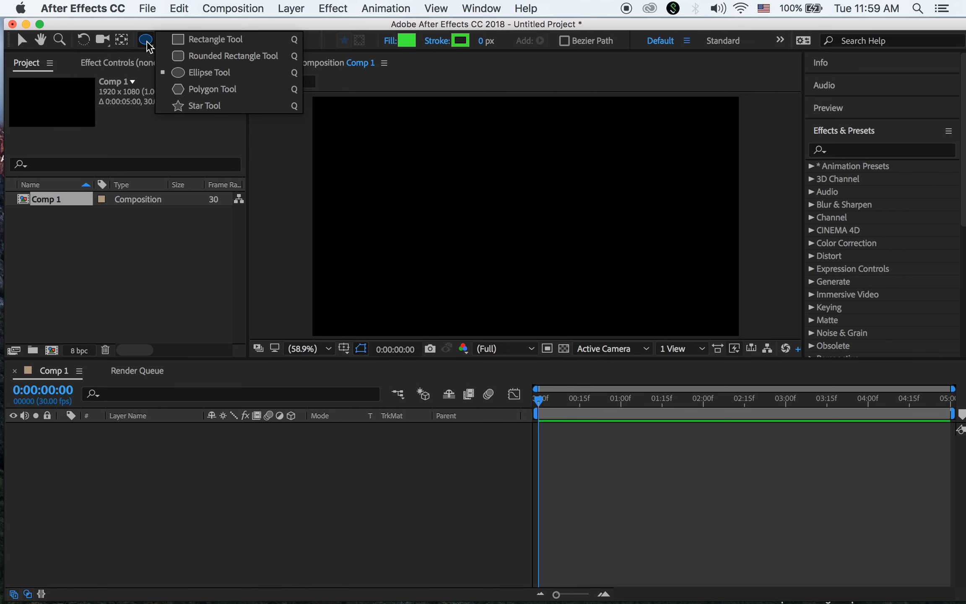
click(189, 73)
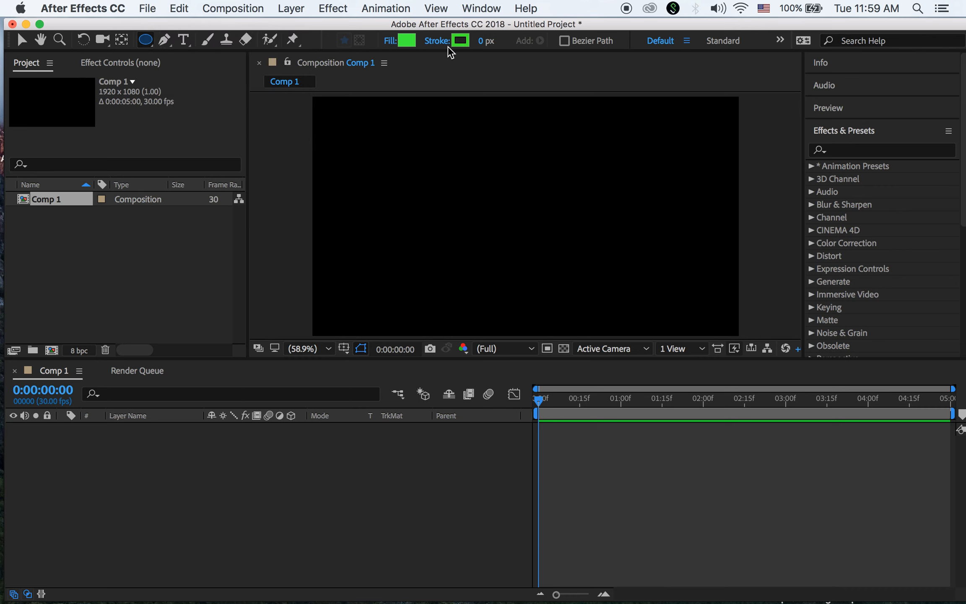
double_click(146, 41)
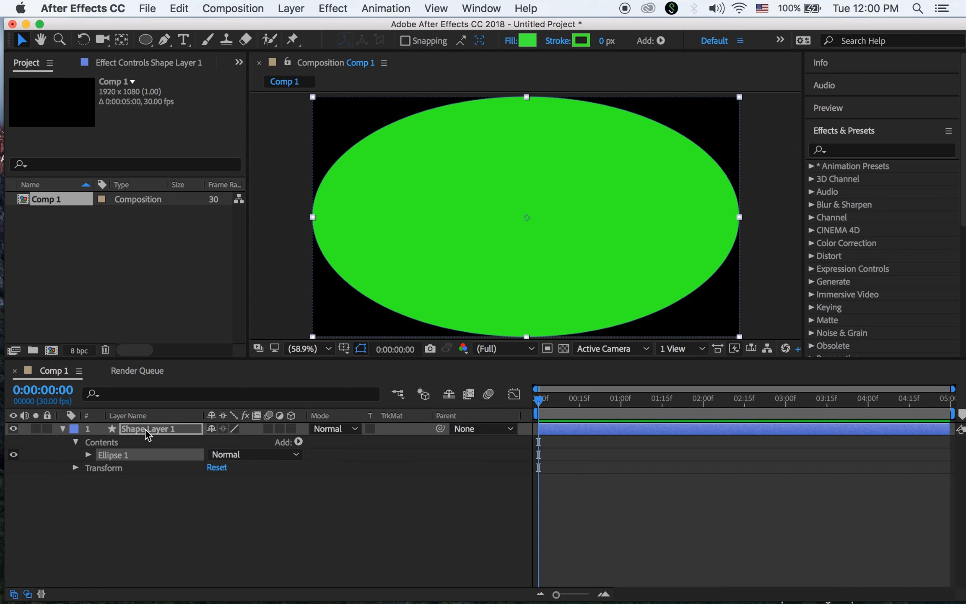
Rename Shape Layer 1 to 01
click(63, 428)
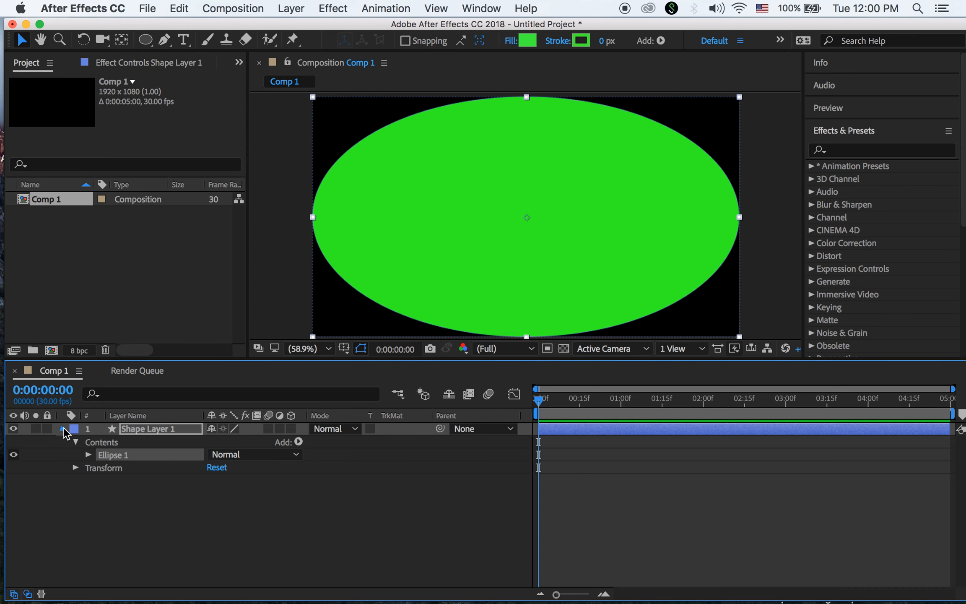
click(158, 429)
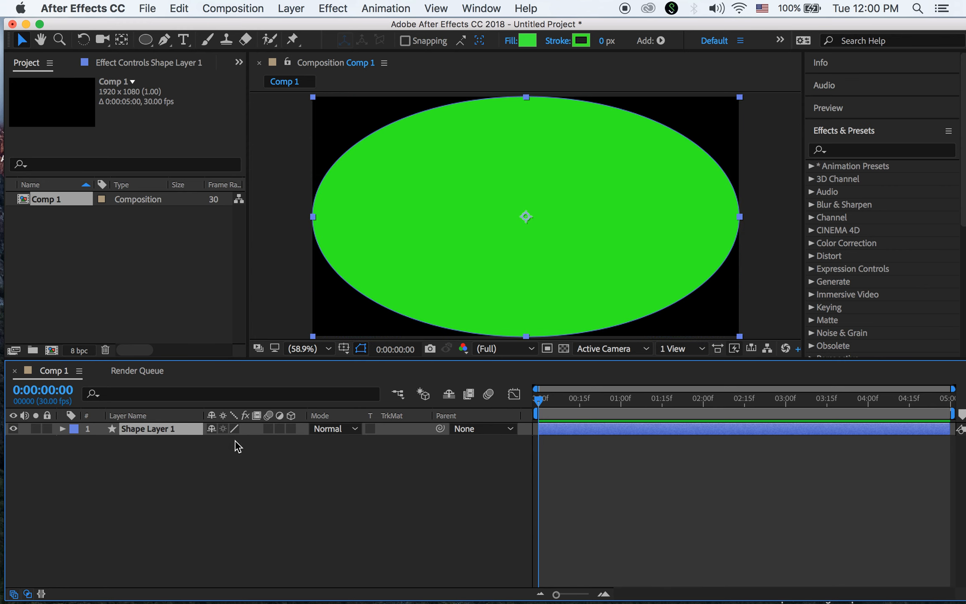
key(Return)
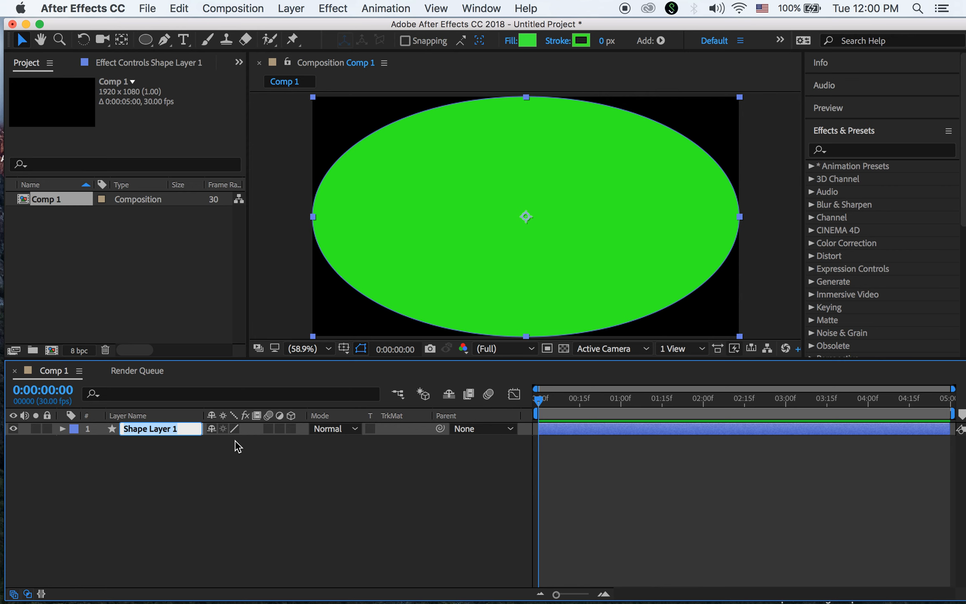
text(01)
key(Return)
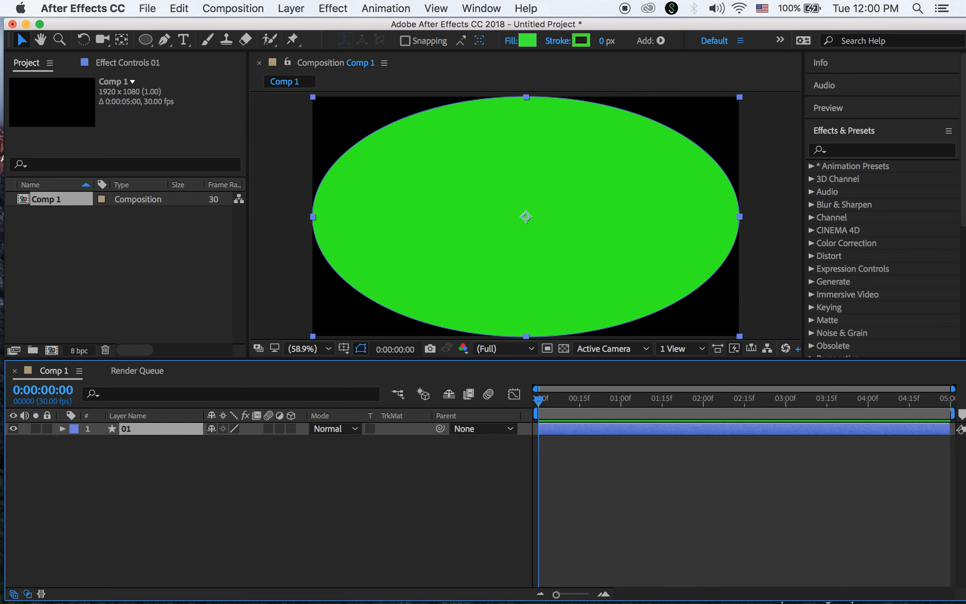
Unlink Ellipse Path 1's Size and set it to 1900×1900 for a circle
click(63, 430)
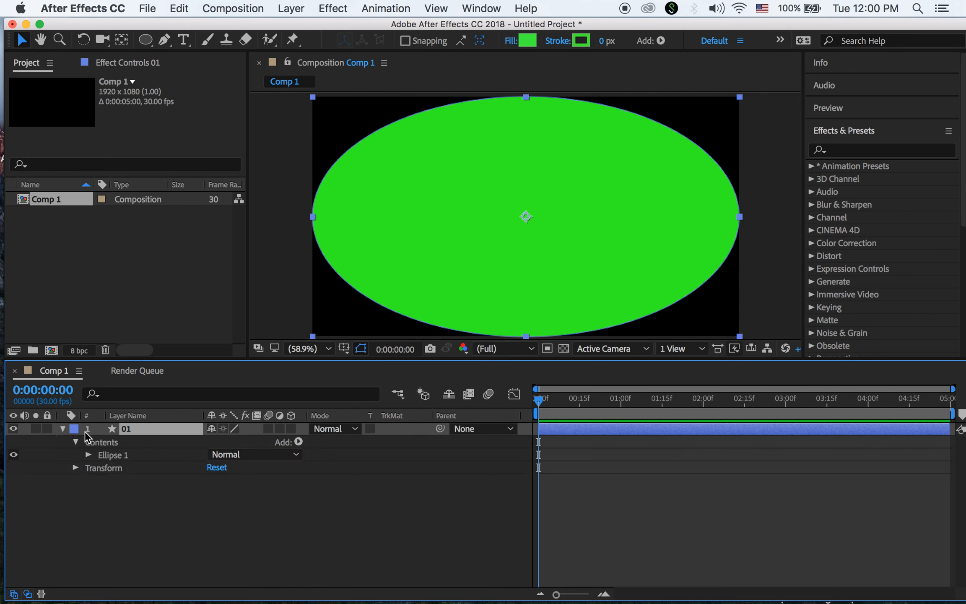
click(89, 456)
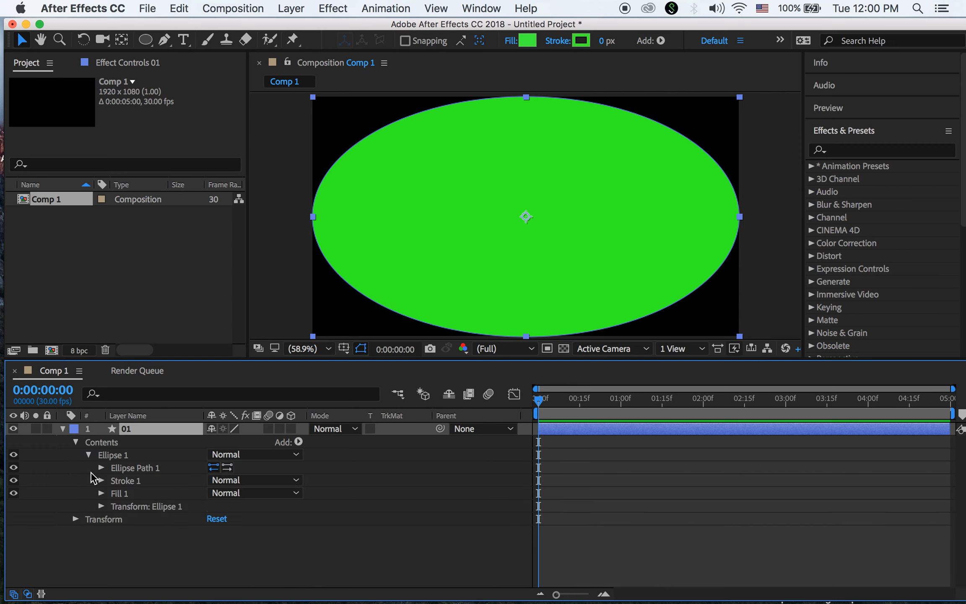
click(76, 442)
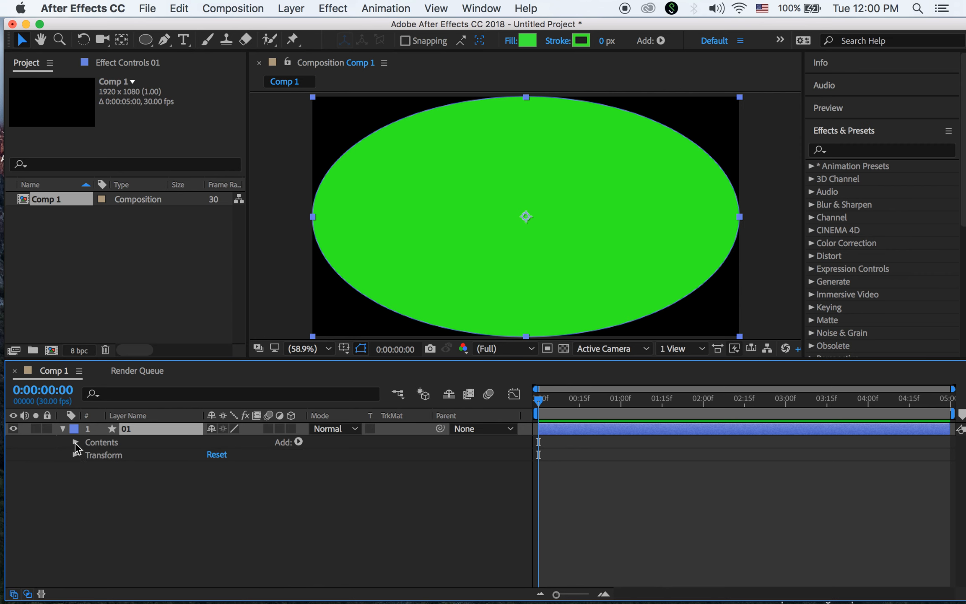
click(75, 442)
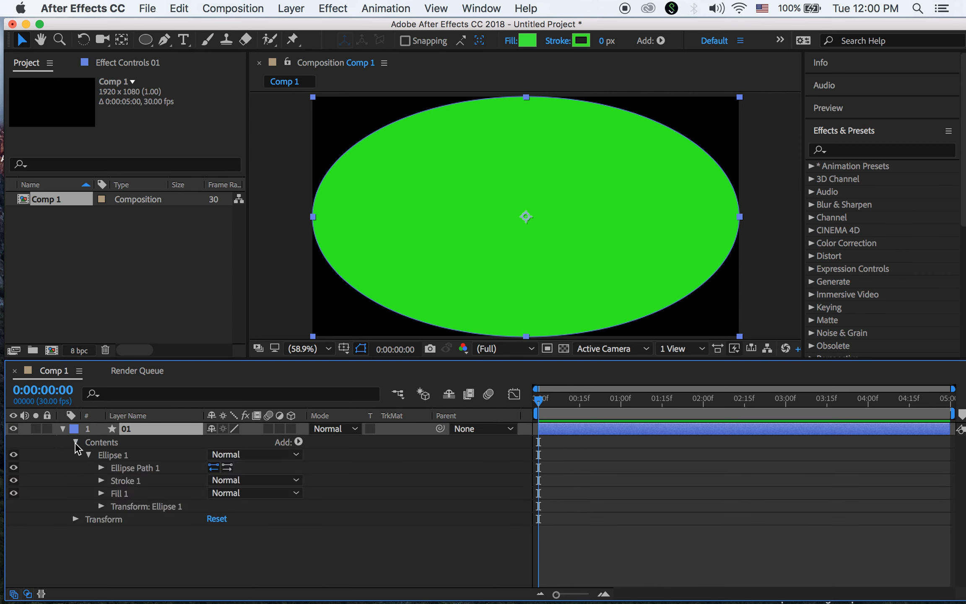
click(101, 466)
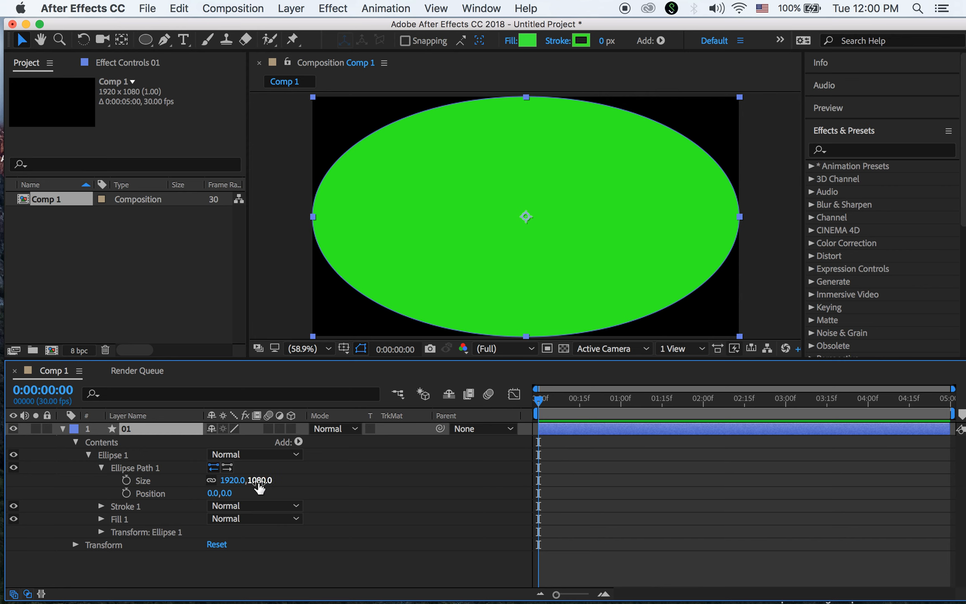
click(211, 480)
click(235, 480)
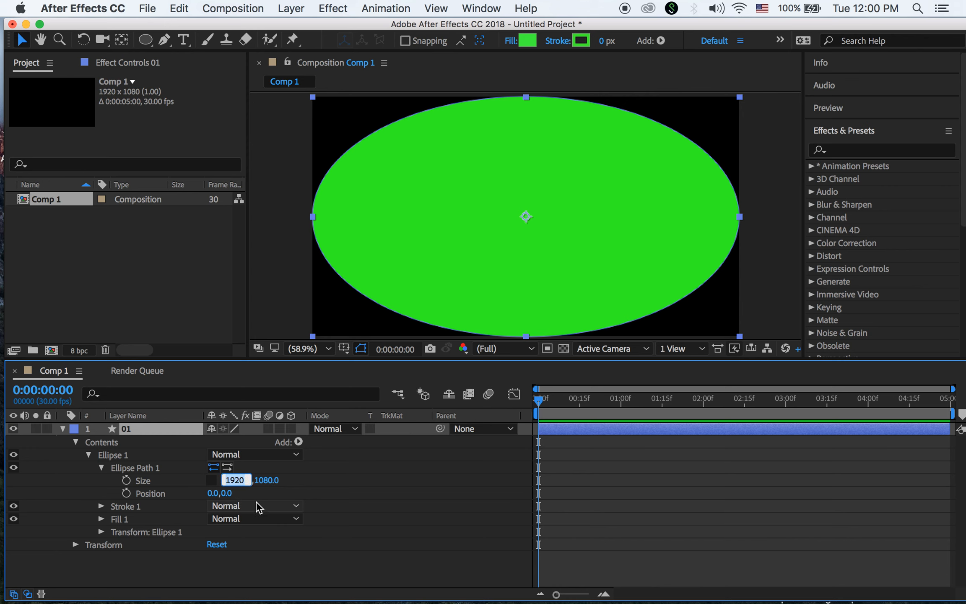
text(1)
key(Tab)
text(1)
key(Return)
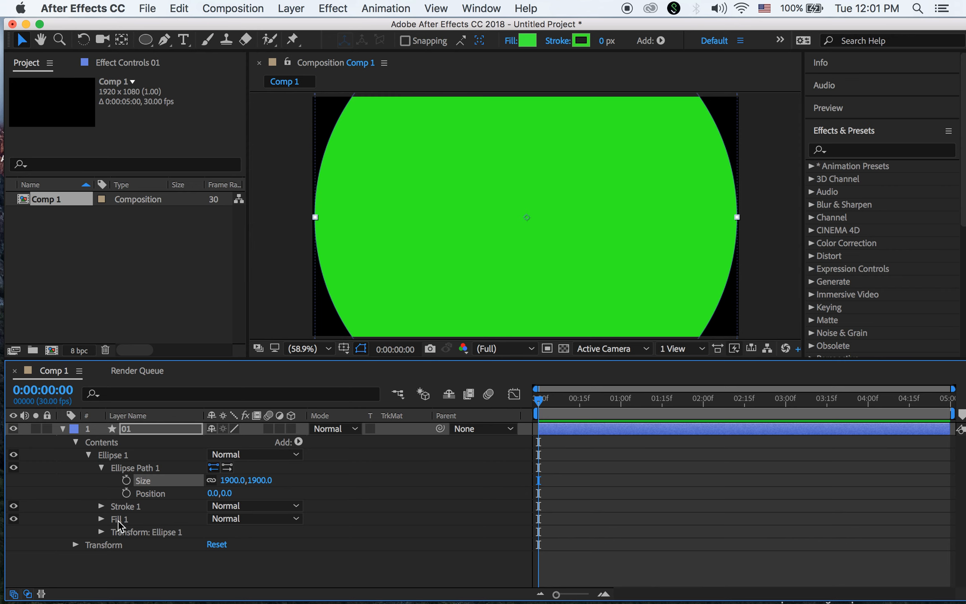
Delete the ellipse's Fill 1 and set Stroke 1 width to 500
click(120, 520)
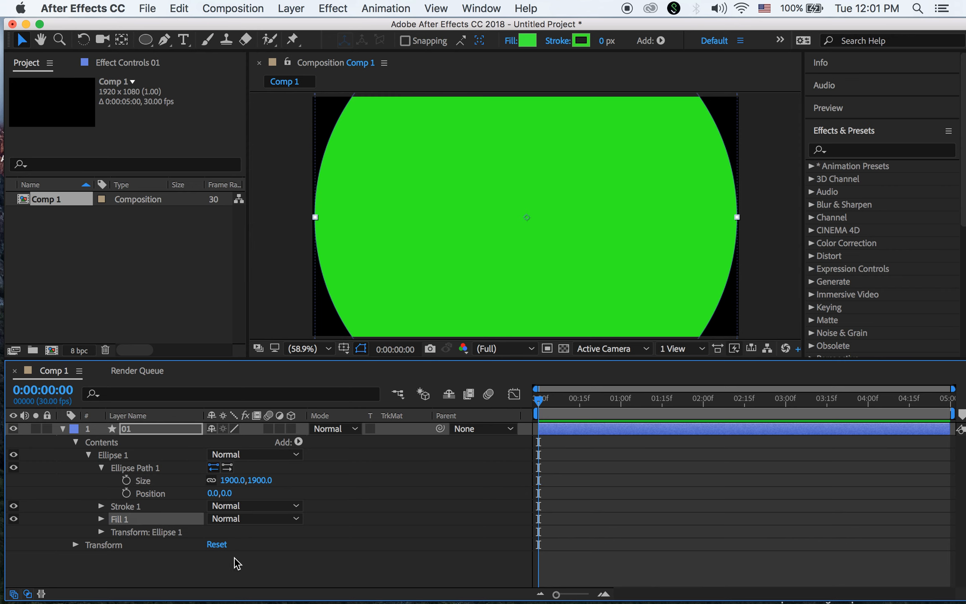
key(Delete)
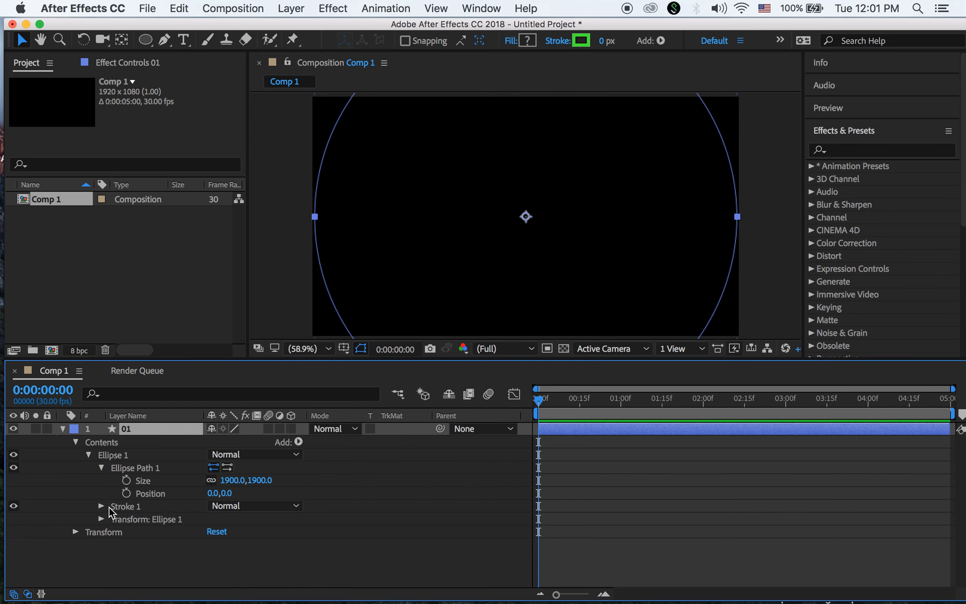
click(101, 467)
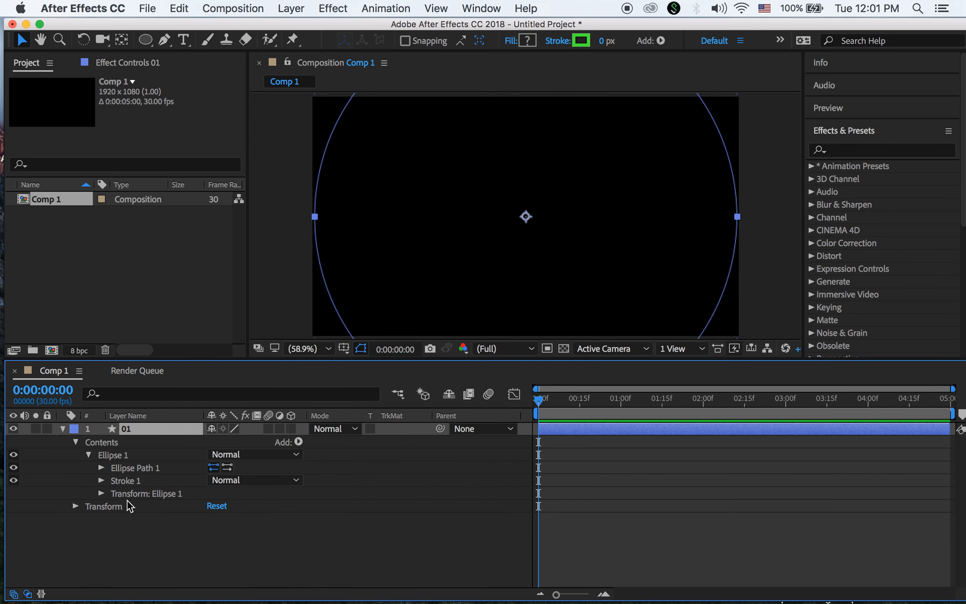
click(101, 481)
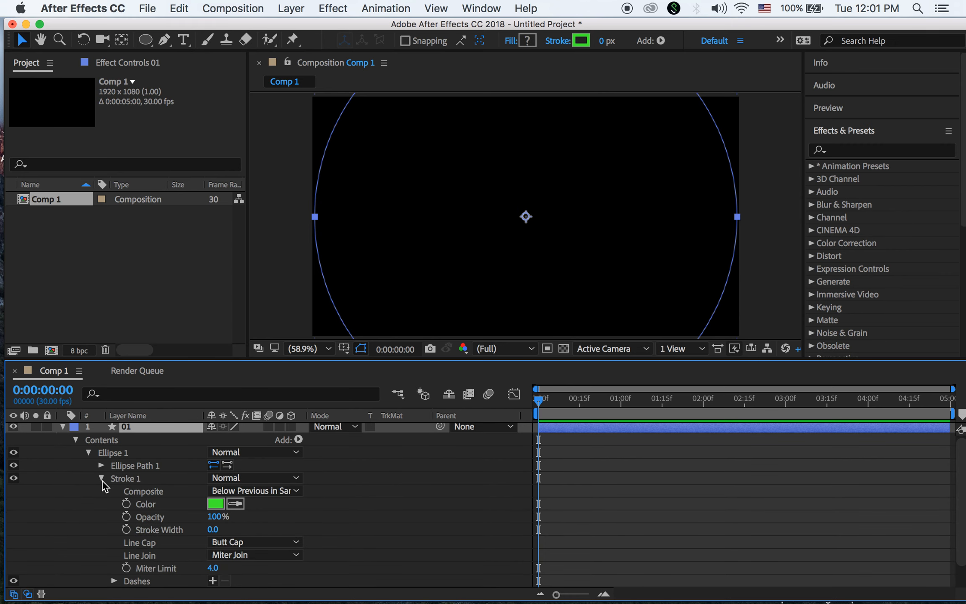
click(213, 530)
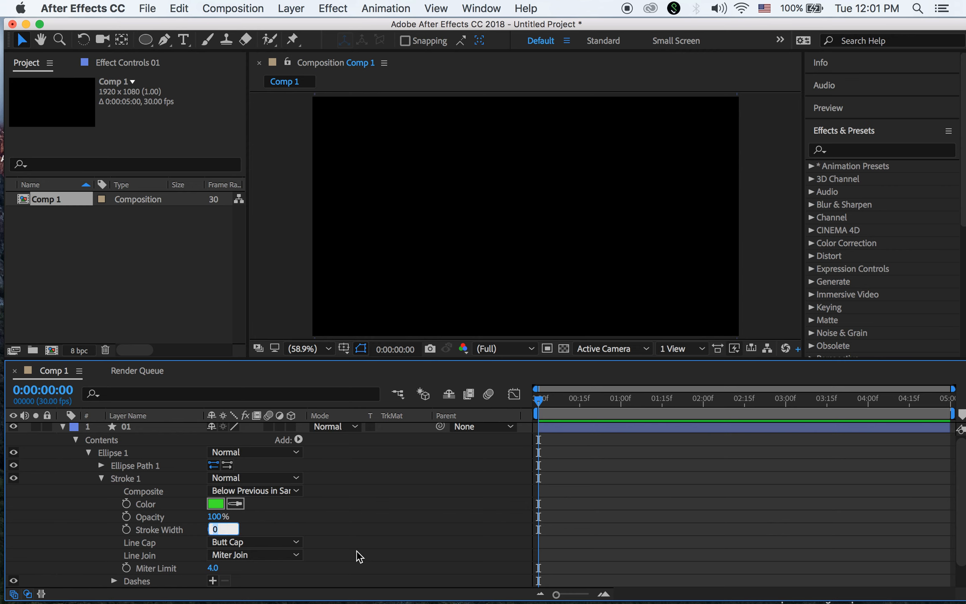
text(500)
key(Return)
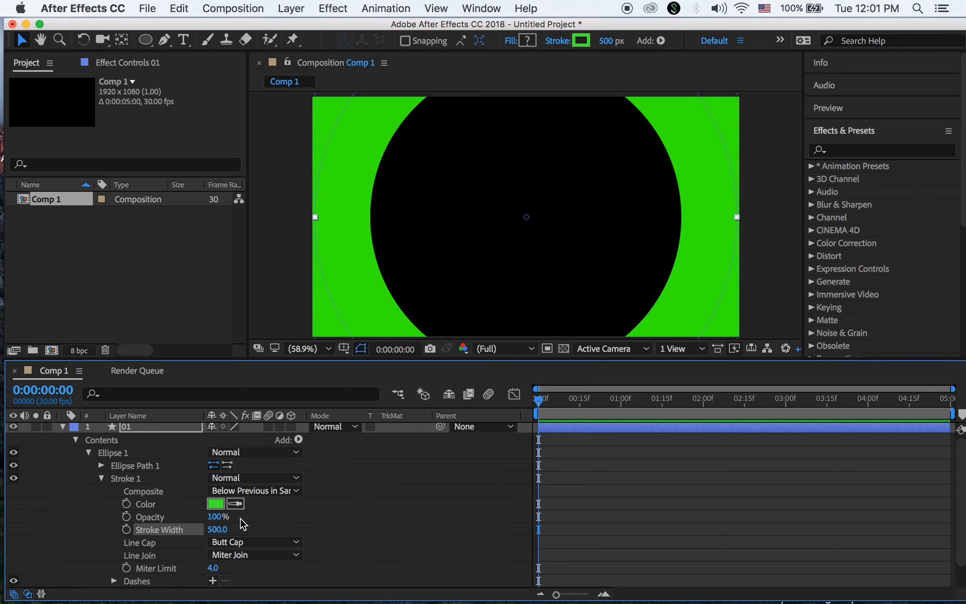
Change Stroke 1's colour from green to purple in the colour picker
click(215, 504)
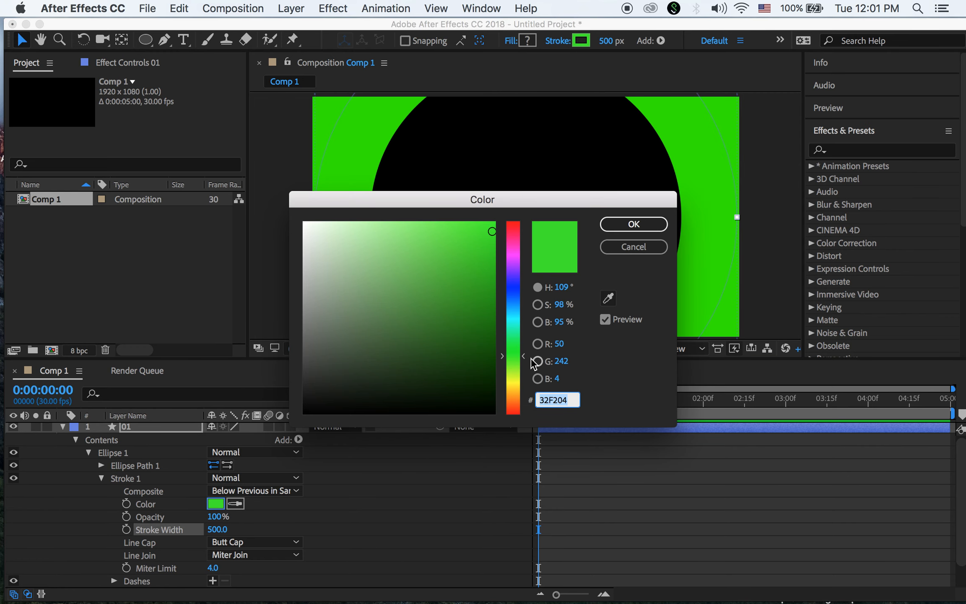
click(514, 264)
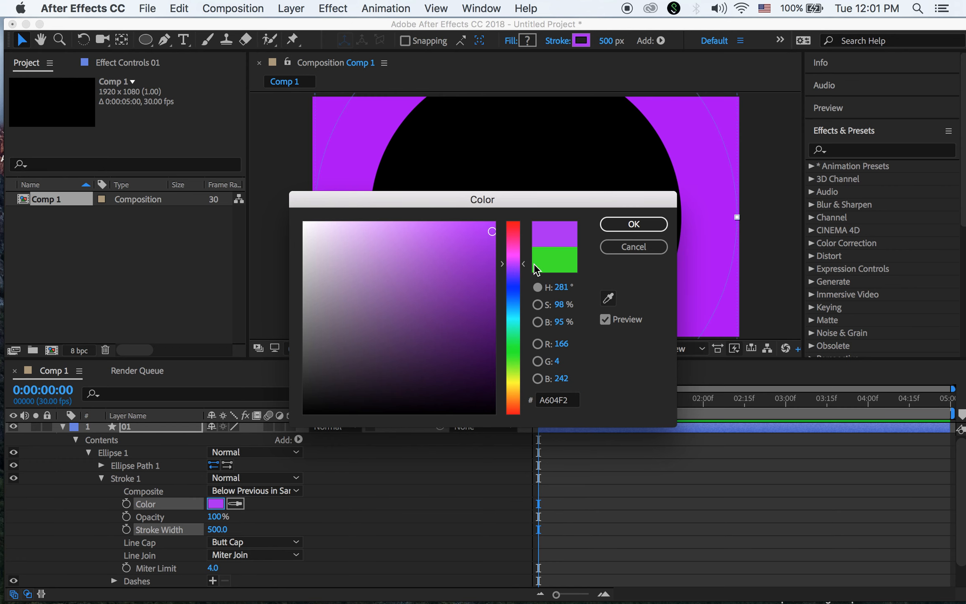
mouse_move(514, 265)
mouse_down()
mouse_move(513, 277)
mouse_move(524, 264)
mouse_move(508, 266)
mouse_up()
click(626, 232)
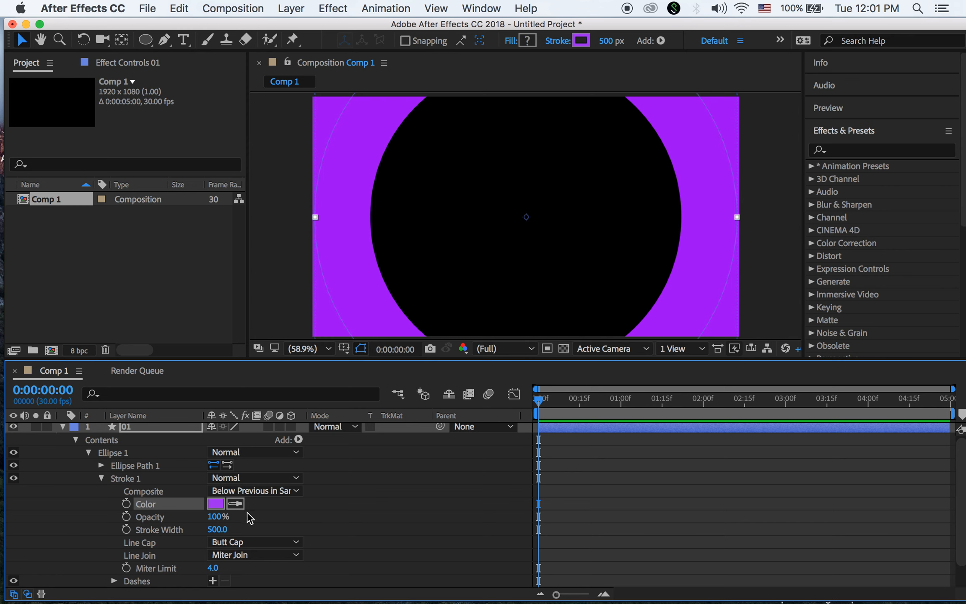
click(102, 478)
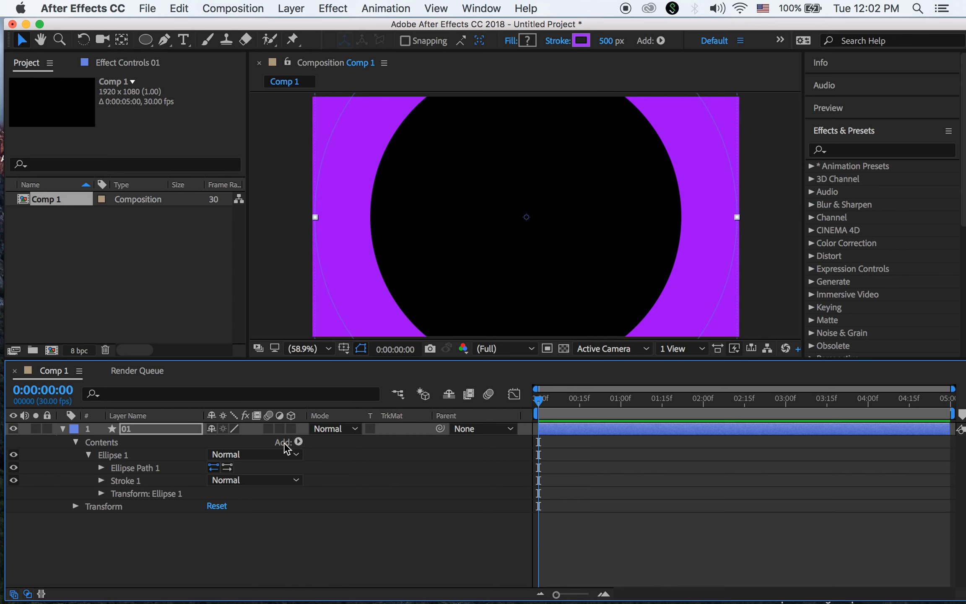
Add Trim Paths to layer 01 and lower its End to 75%
click(299, 442)
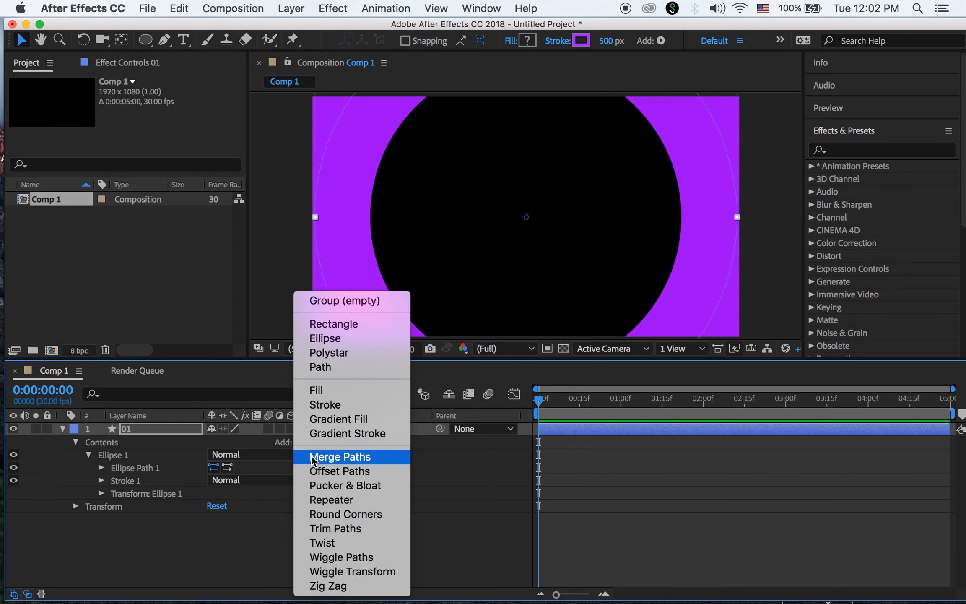
click(378, 529)
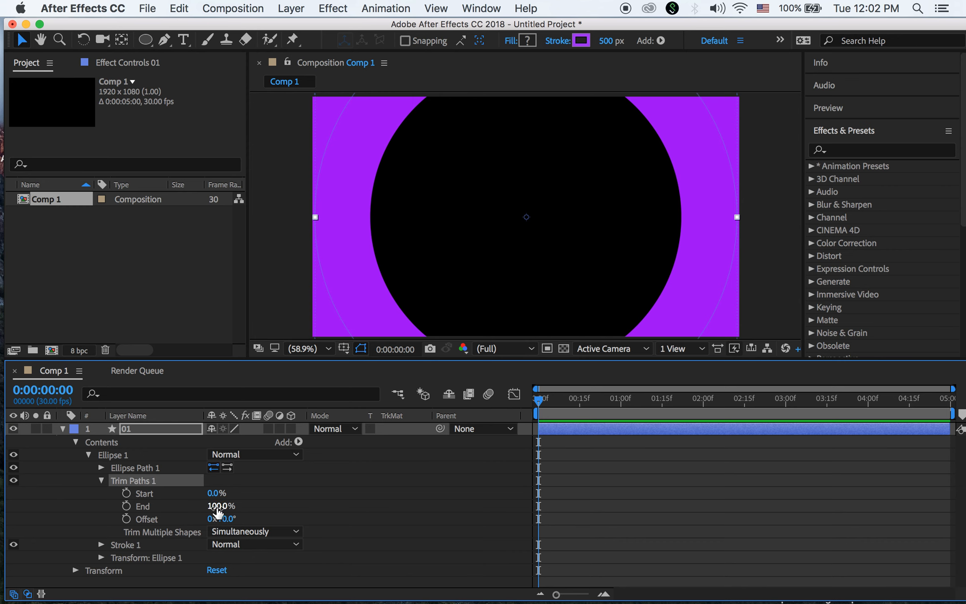
mouse_move(217, 507)
mouse_down()
mouse_move(144, 506)
mouse_move(223, 518)
mouse_move(211, 519)
mouse_up()
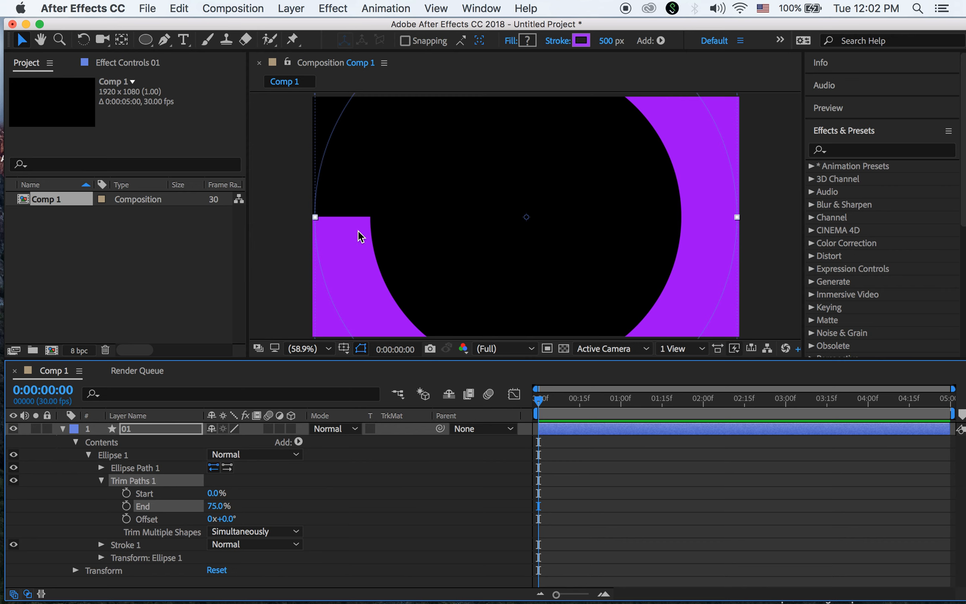
Set Stroke 1's Line Cap to Round Cap and lower Trim Paths End to 66%
click(102, 481)
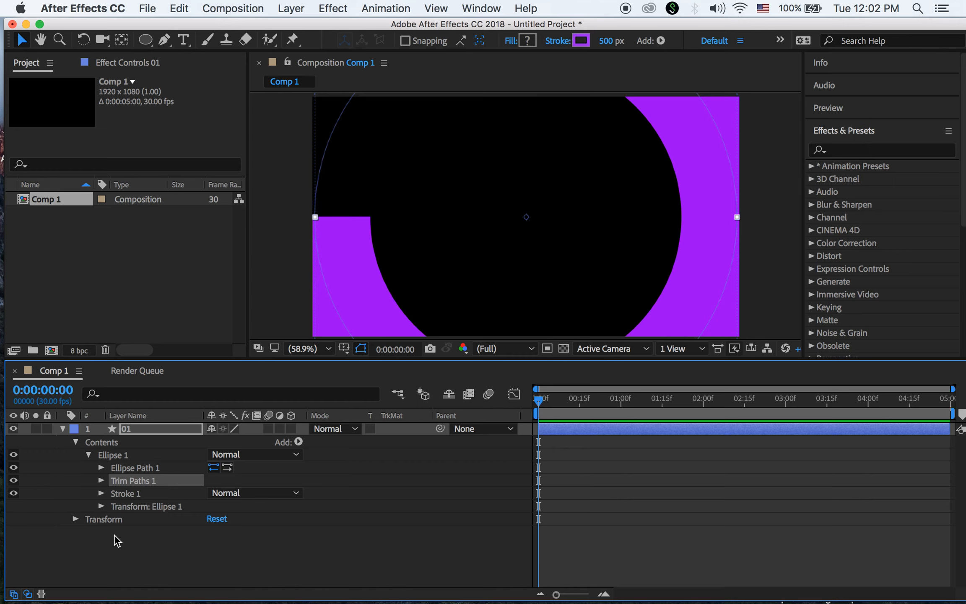
click(101, 493)
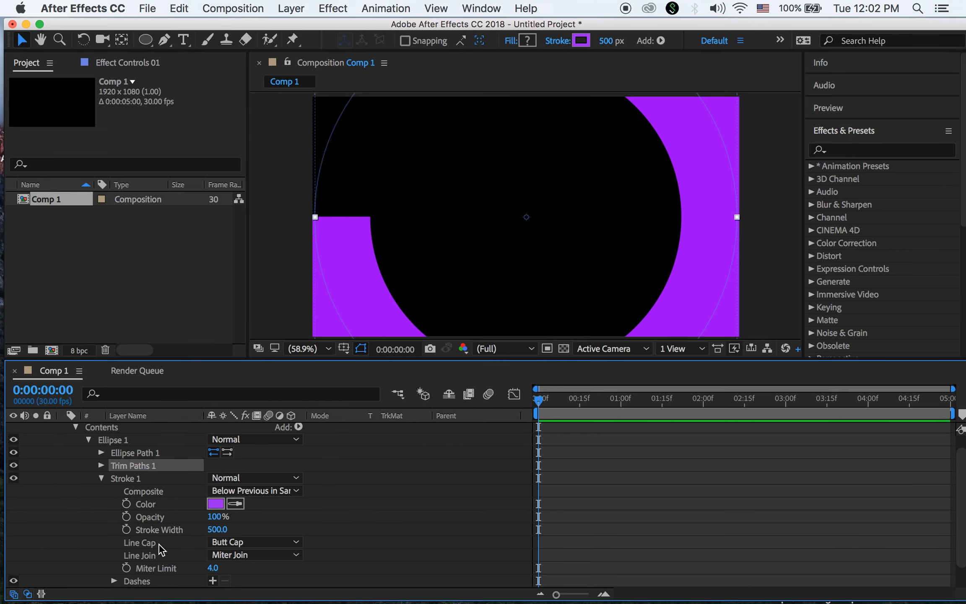
click(249, 543)
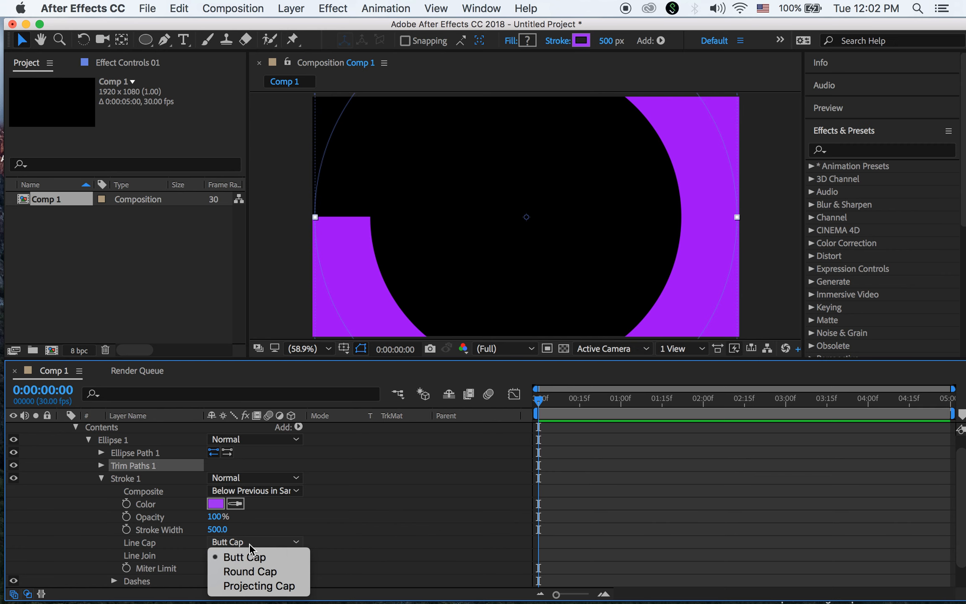
click(256, 571)
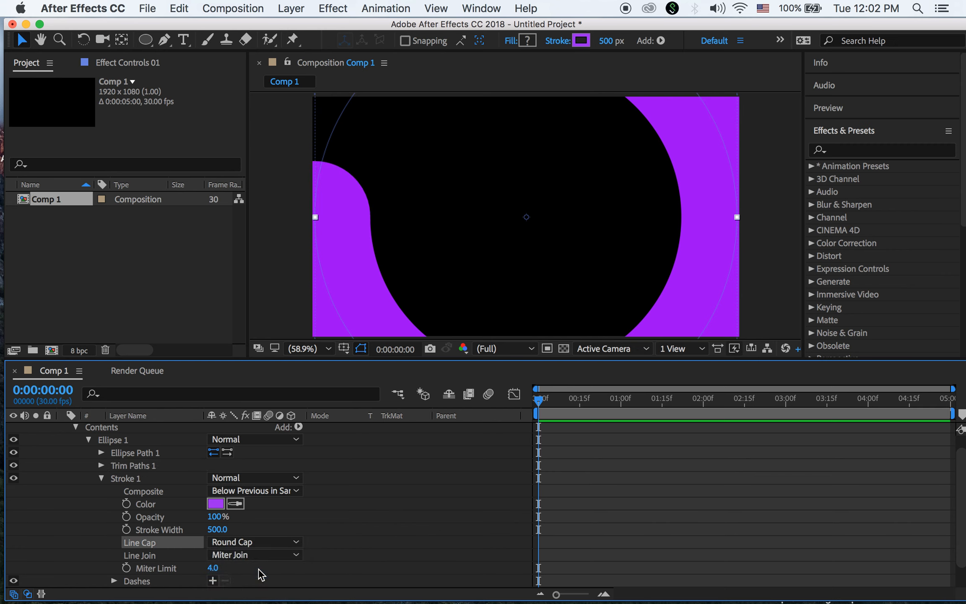
click(105, 478)
click(102, 478)
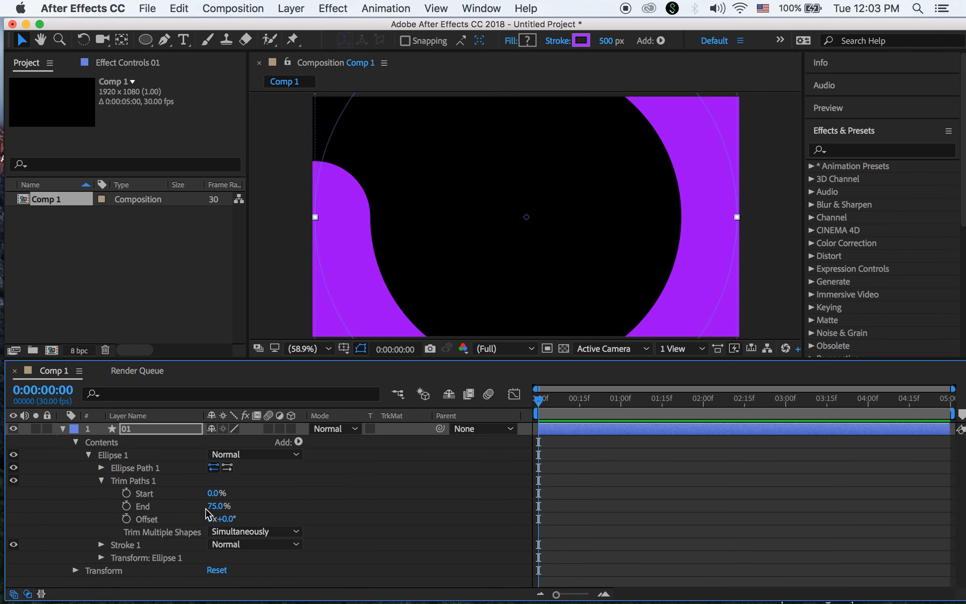
mouse_move(216, 506)
mouse_down()
mouse_move(197, 505)
mouse_move(229, 506)
mouse_move(211, 508)
mouse_up()
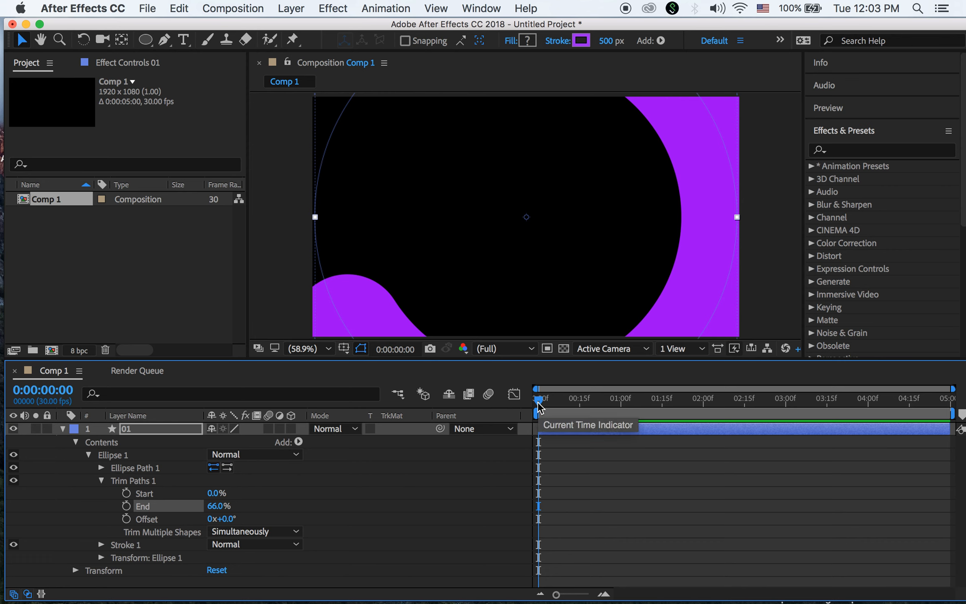
At frame 10, enable the Trim Paths End stopwatch and set End to 0%
drag(557, 594, 579, 597)
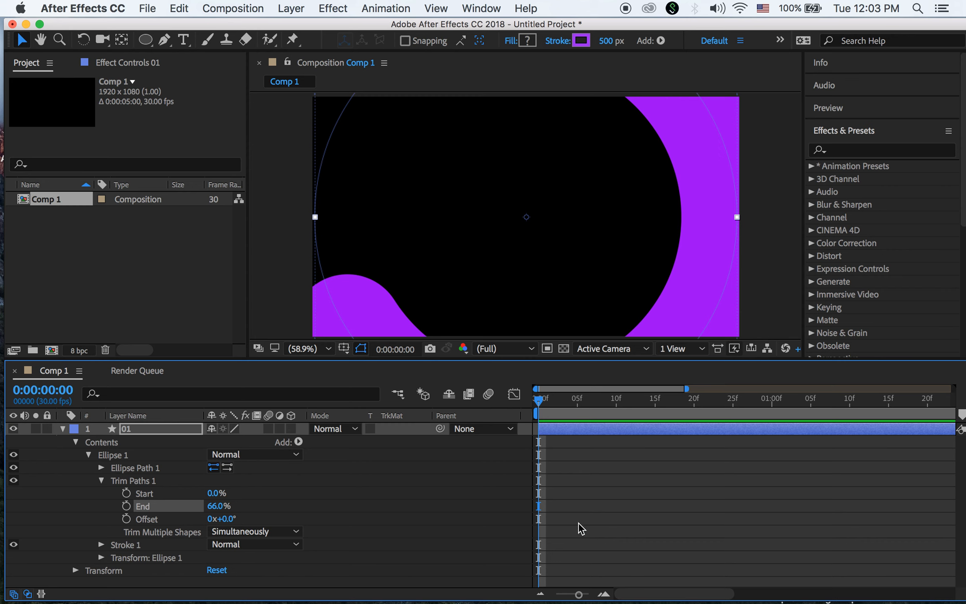
drag(539, 405, 621, 412)
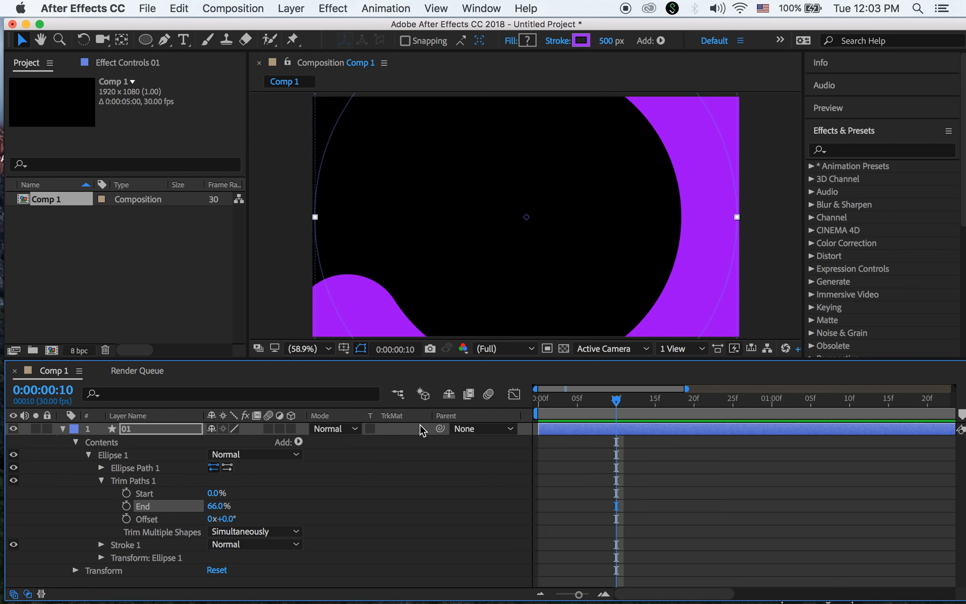
click(126, 507)
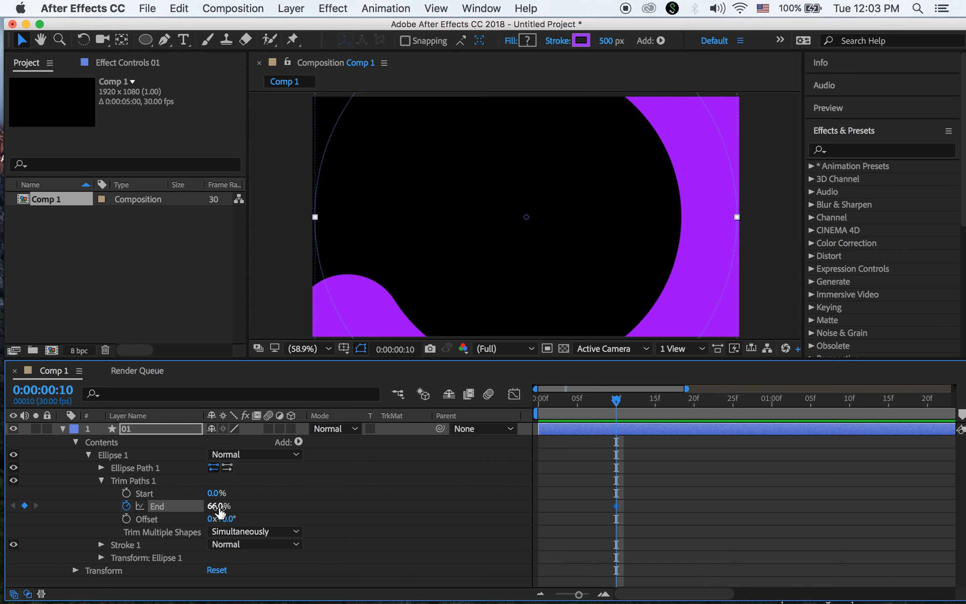
click(217, 507)
text(0)
key(Return)
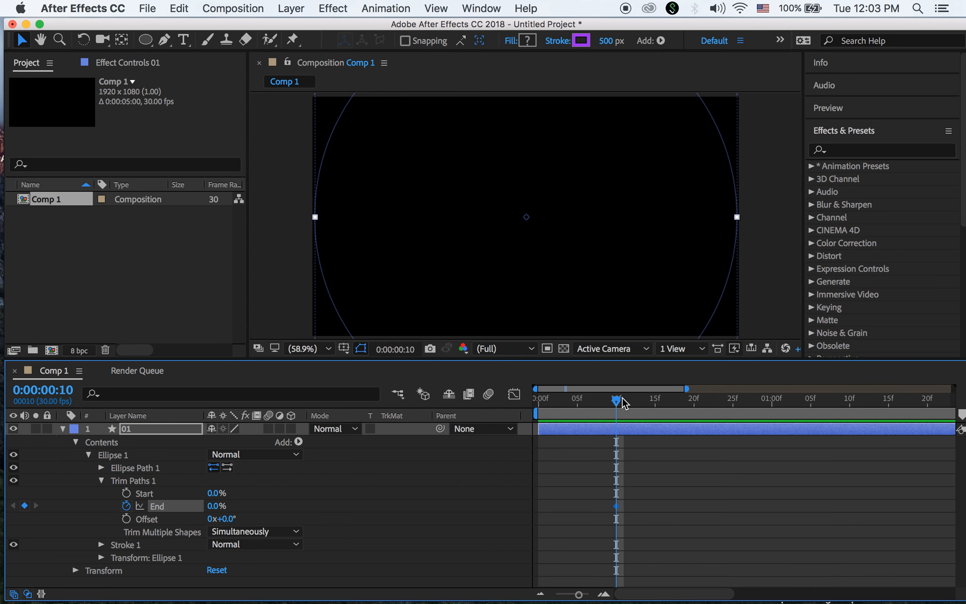
At 0:00:01:20, set Trim Paths End to 100%, then scrub back to preview the draw-on
click(655, 404)
drag(717, 412, 928, 421)
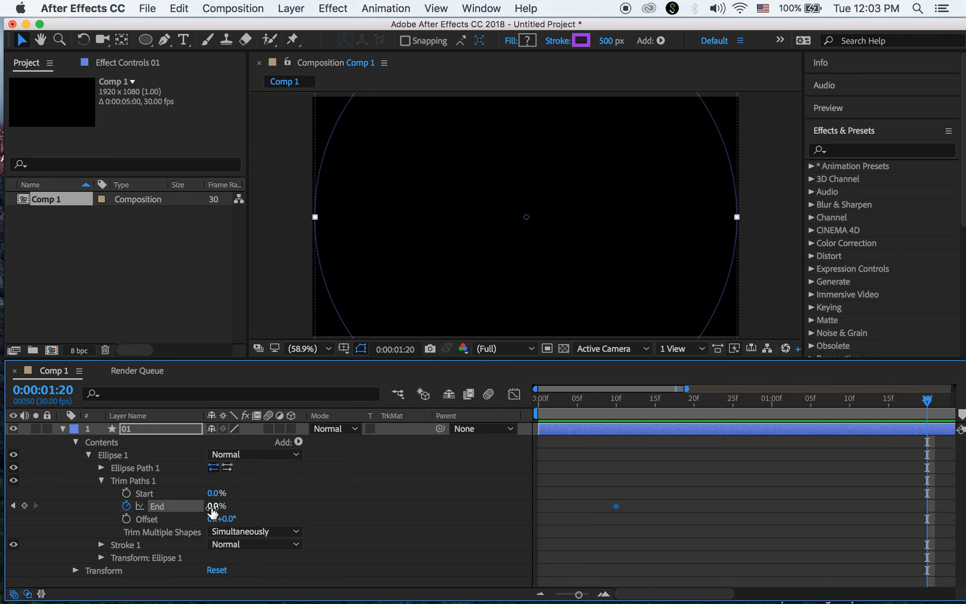
click(213, 506)
text(100)
key(Return)
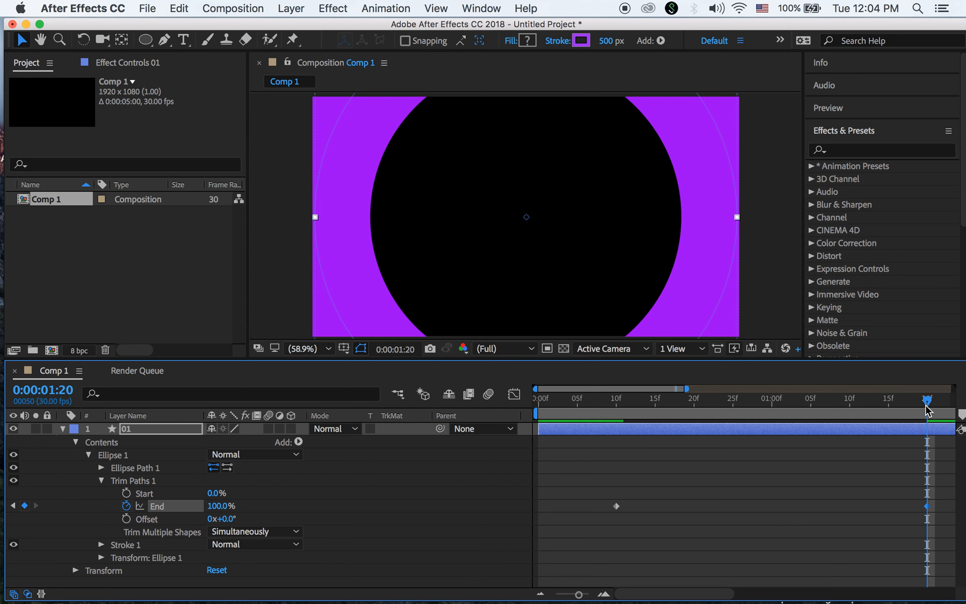
mouse_move(927, 404)
mouse_down()
mouse_move(612, 437)
mouse_move(895, 448)
mouse_move(757, 515)
mouse_move(621, 457)
mouse_move(585, 458)
mouse_move(895, 477)
mouse_move(596, 470)
mouse_move(921, 479)
mouse_move(612, 486)
mouse_up()
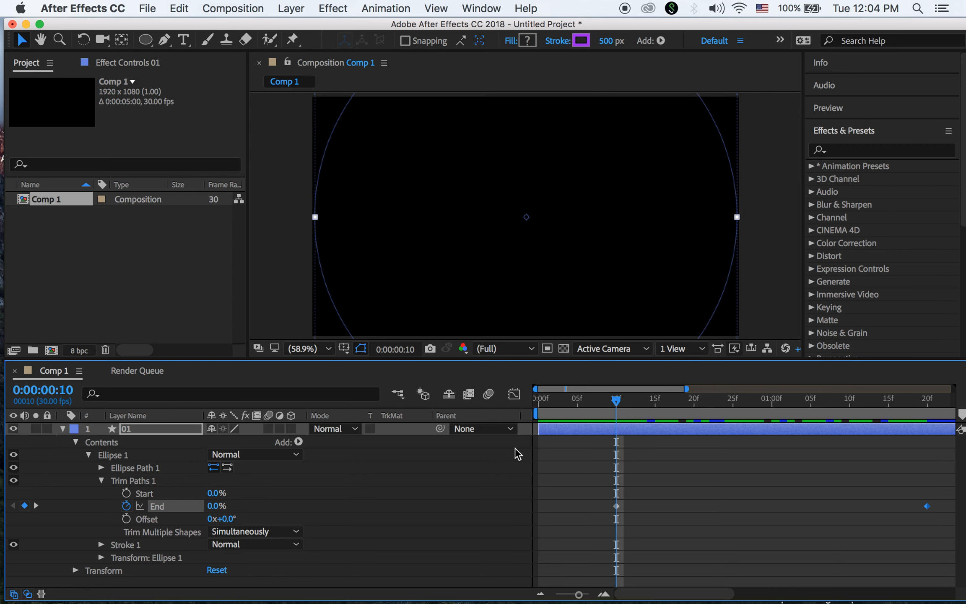
Collapse layer 01 and reveal only its Scale property (100,100%) with the S shortcut
click(62, 428)
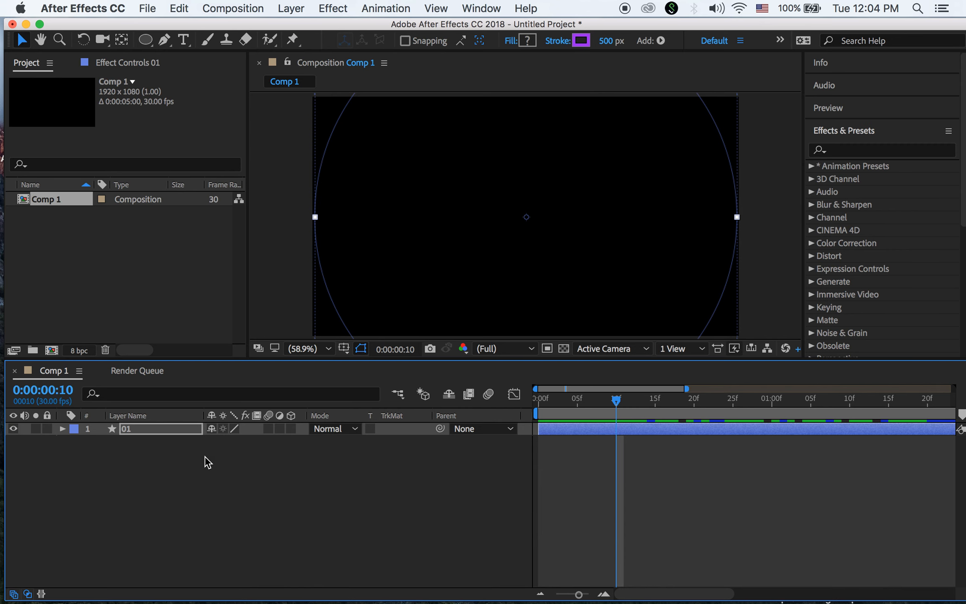
key(s)
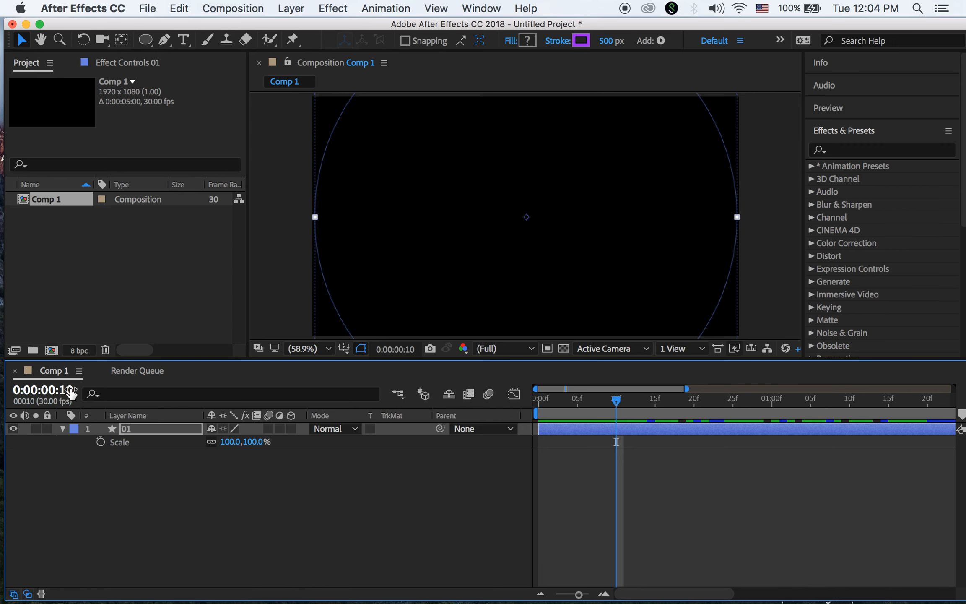
Set a 0% Scale keyframe on layer 01 at frame 10
click(100, 443)
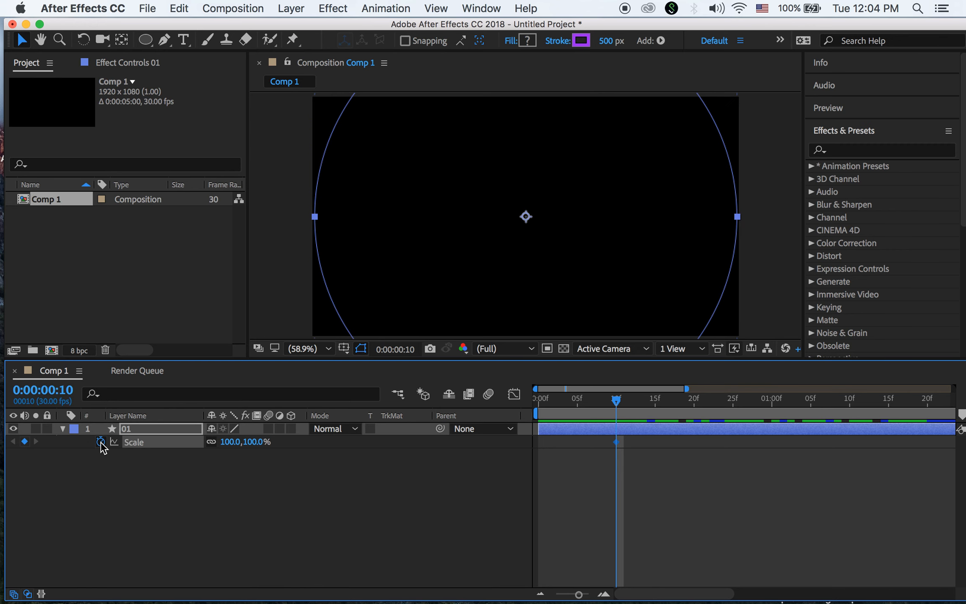
click(231, 442)
text(0)
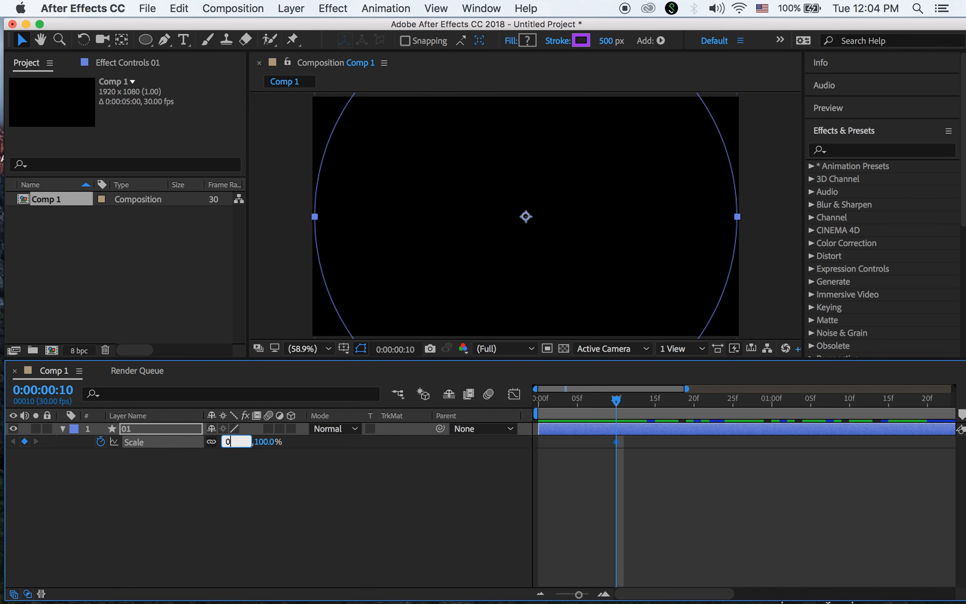
key(Return)
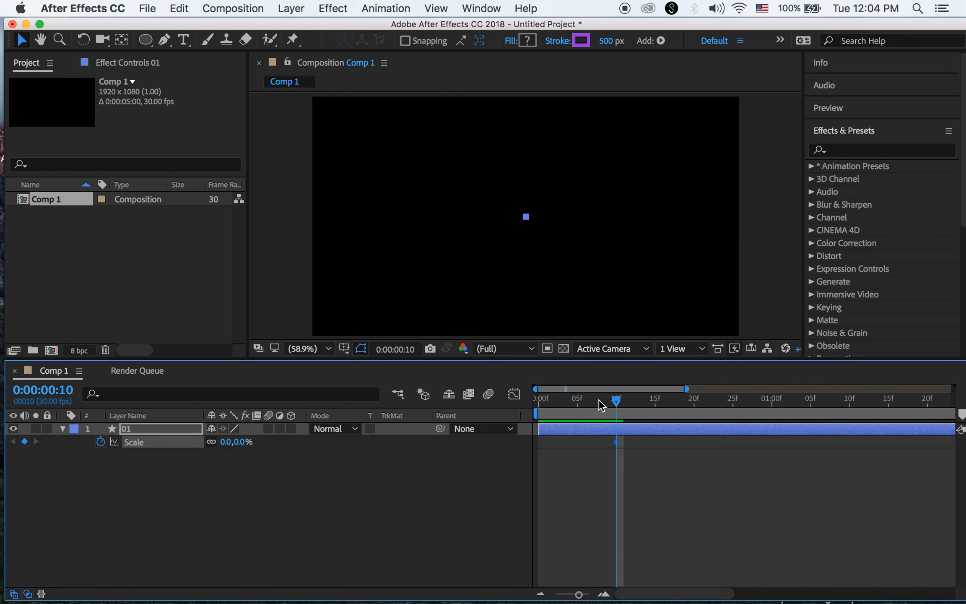
Add a 100% Scale keyframe at 0:00:01:20, preview the growth, and collapse layer 01
drag(617, 403, 927, 416)
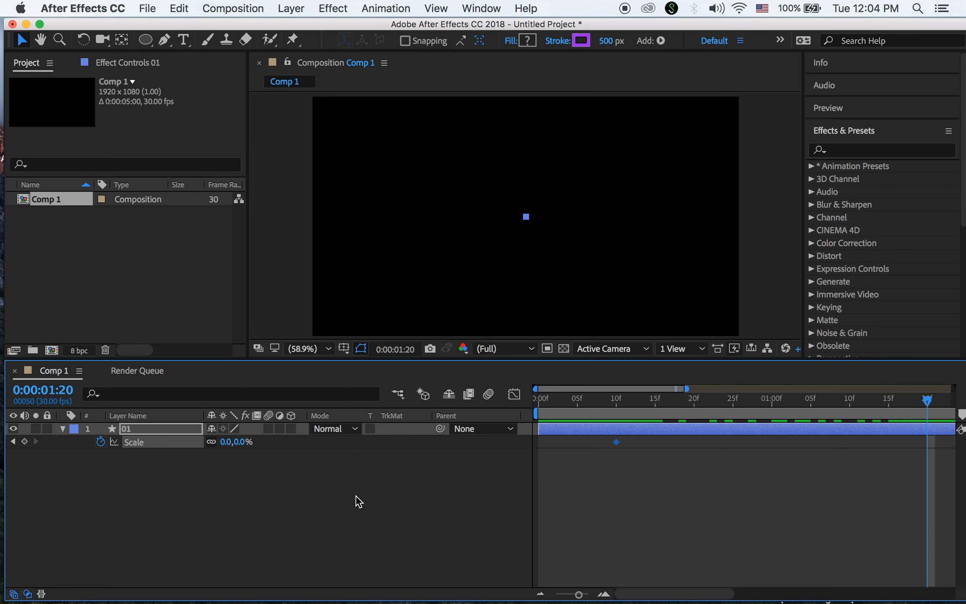
click(227, 442)
text(100)
key(Return)
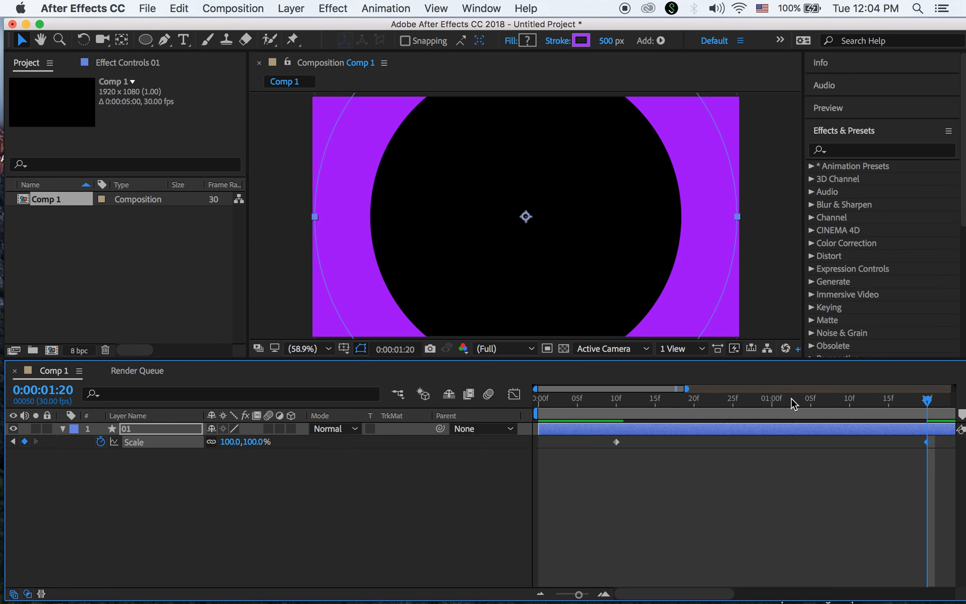
drag(927, 402, 929, 472)
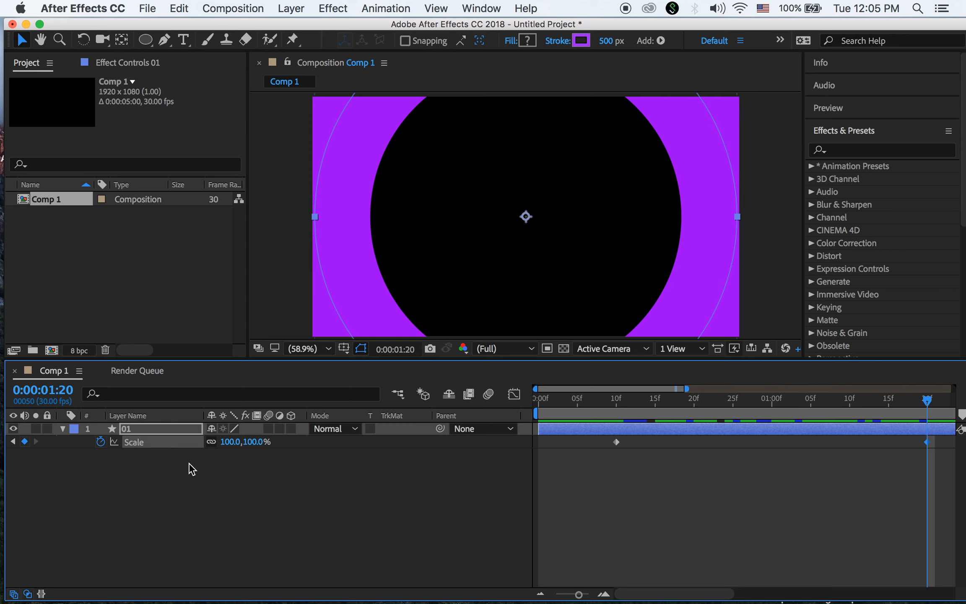
click(62, 428)
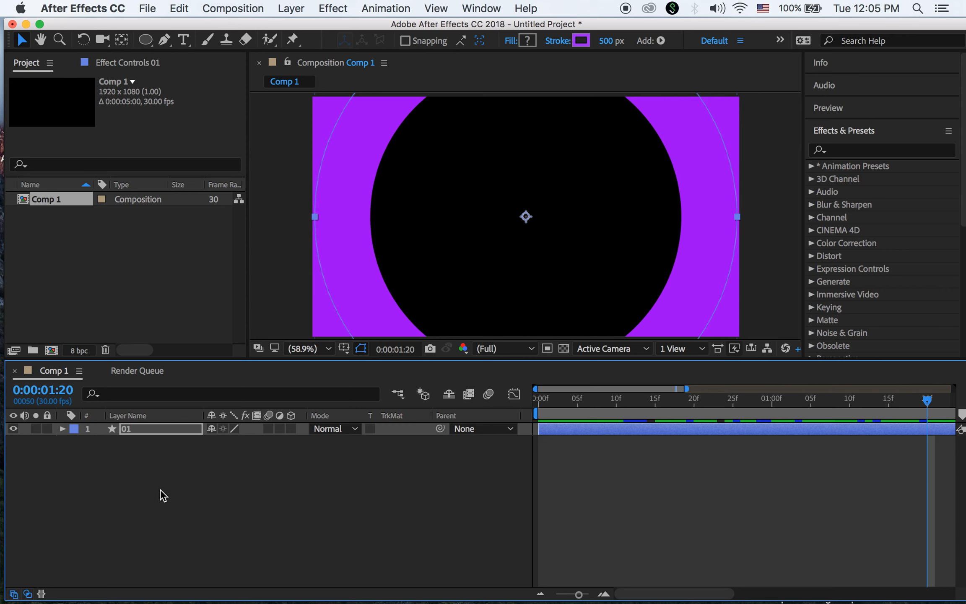
click(161, 430)
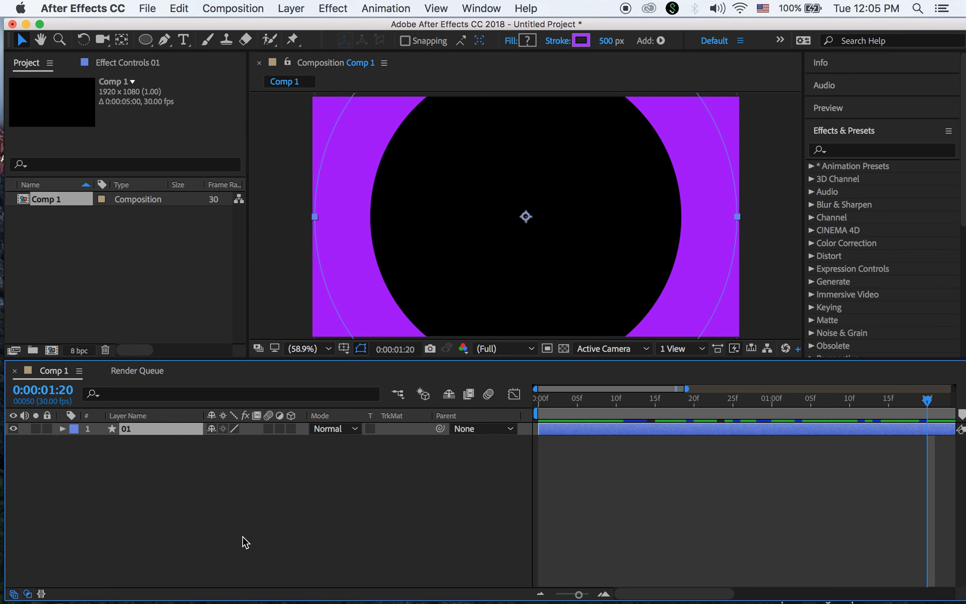
Duplicate layer 01 as layer 02 and expand its Ellipse 1 stroke settings
key(super+d)
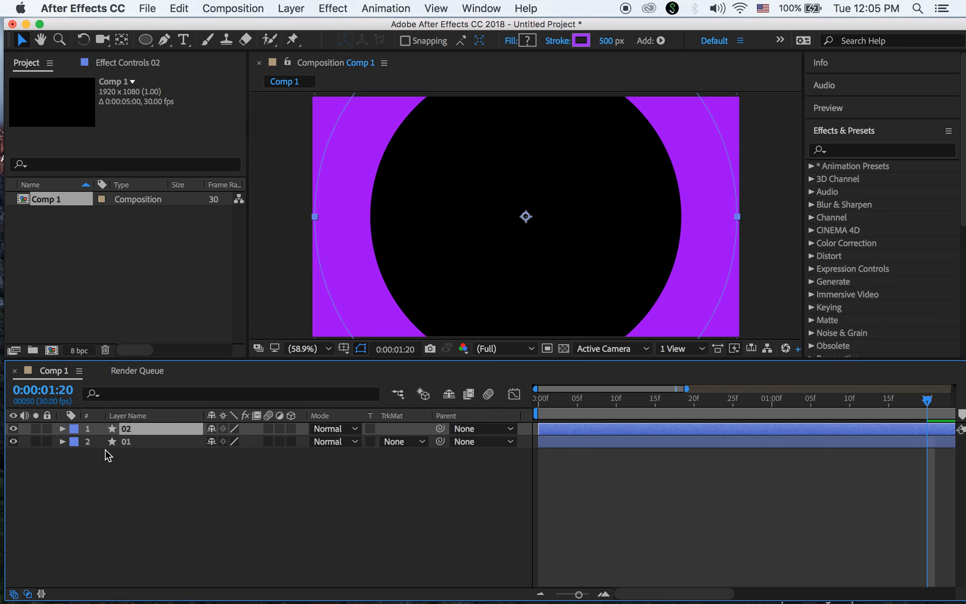
click(62, 429)
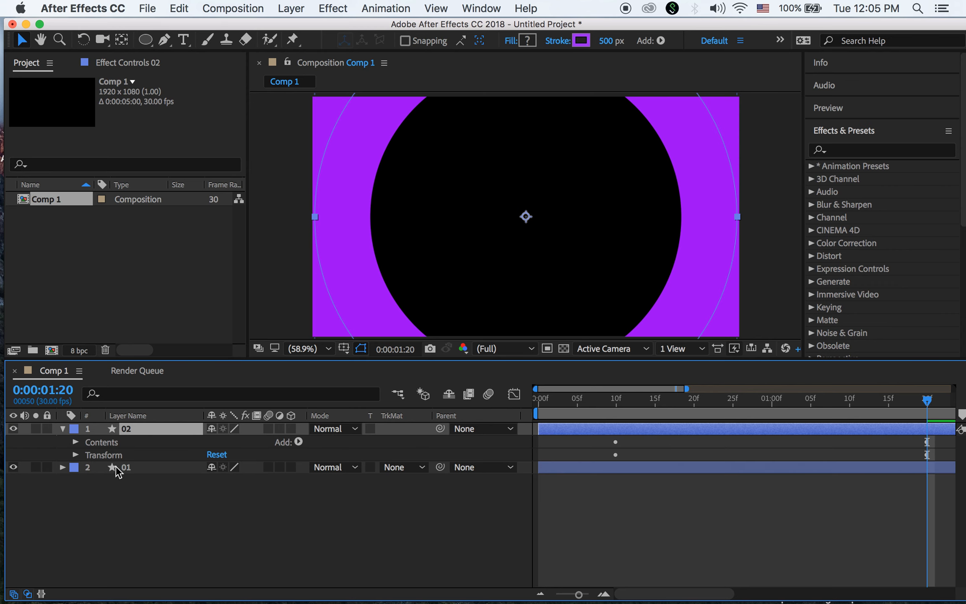
click(72, 442)
click(89, 455)
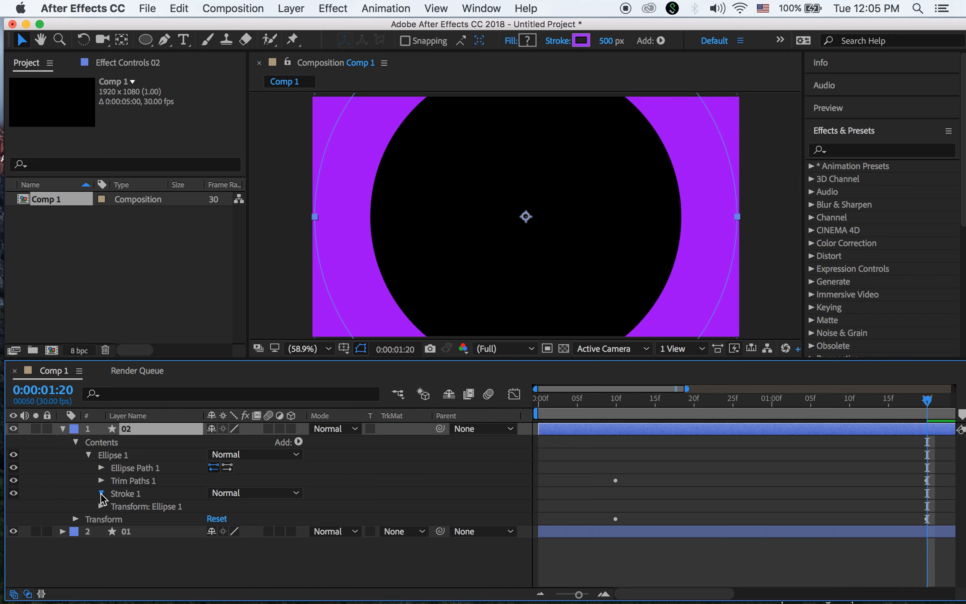
click(101, 495)
Change layer 02's stroke colour to green (63F204)
click(216, 504)
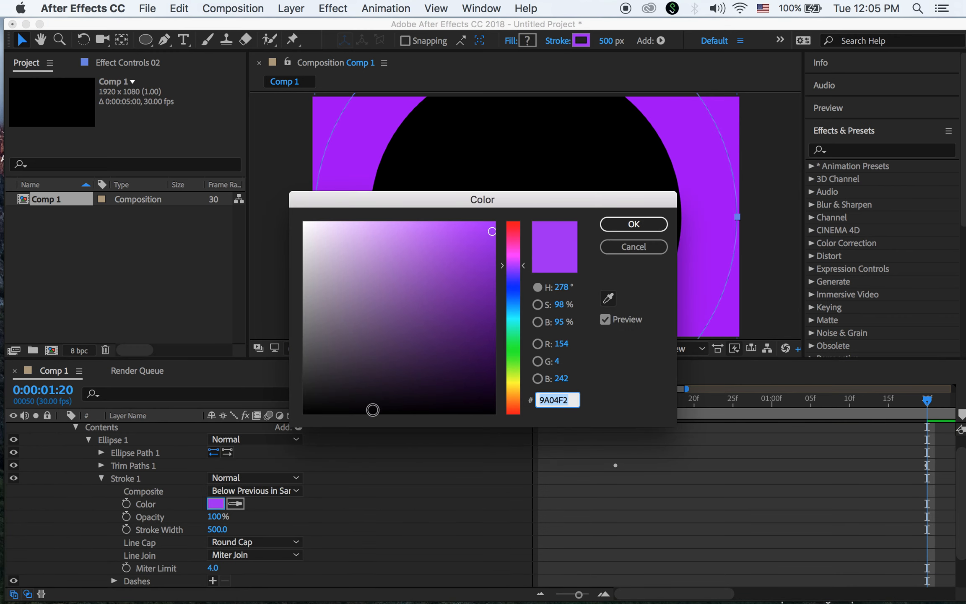
click(515, 362)
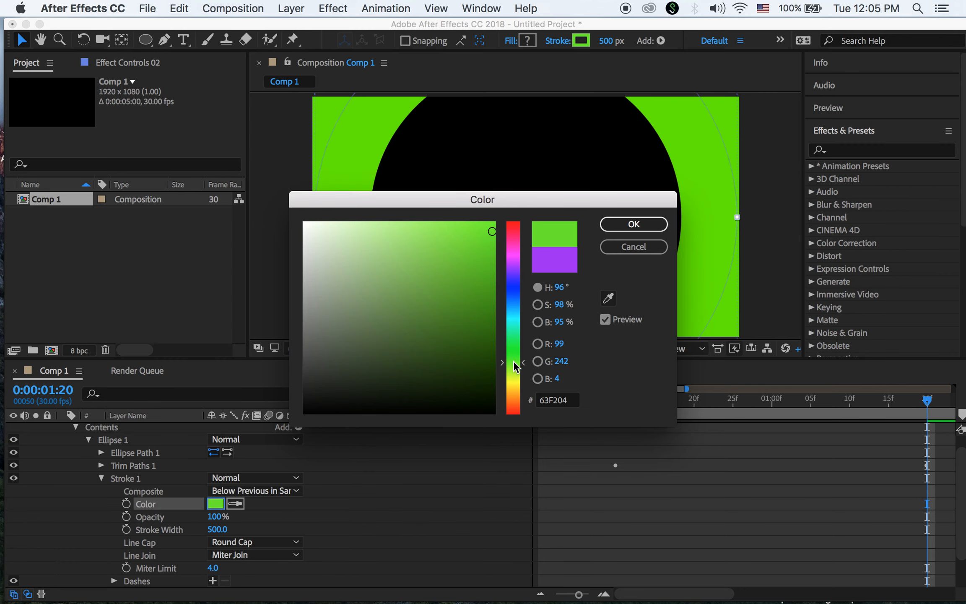
click(656, 225)
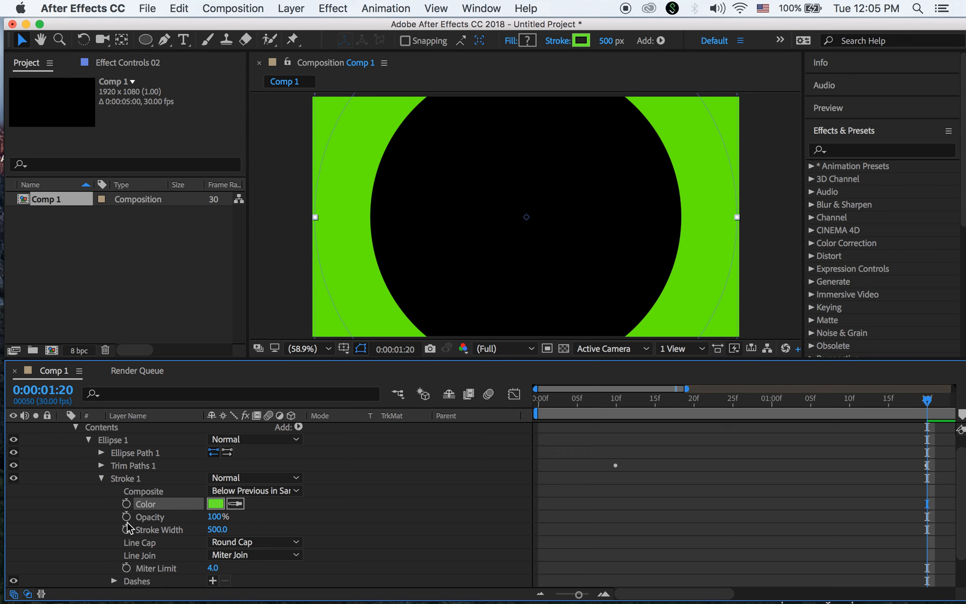
Set layer 02's stroke width to 350 px
click(218, 530)
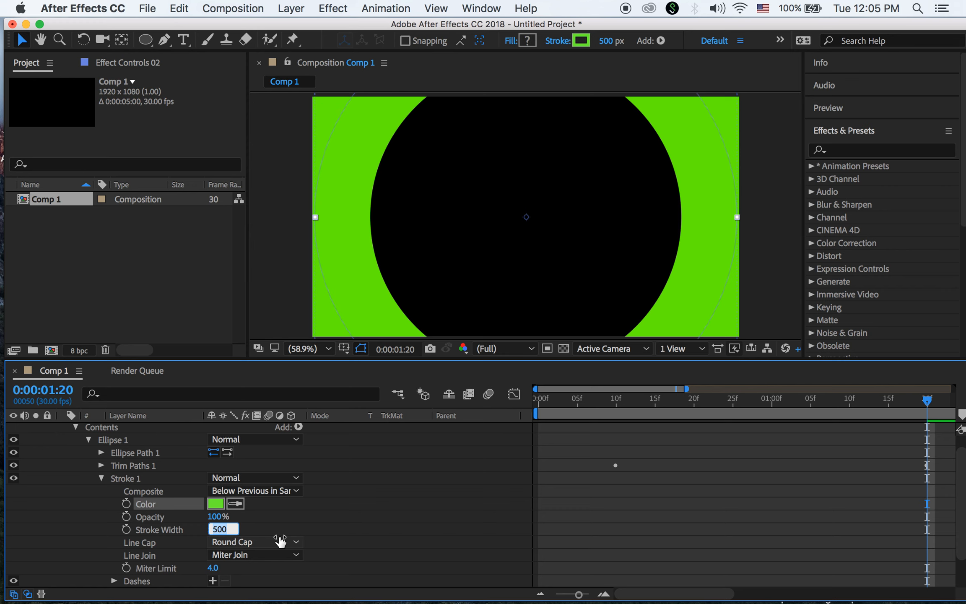
text(3)
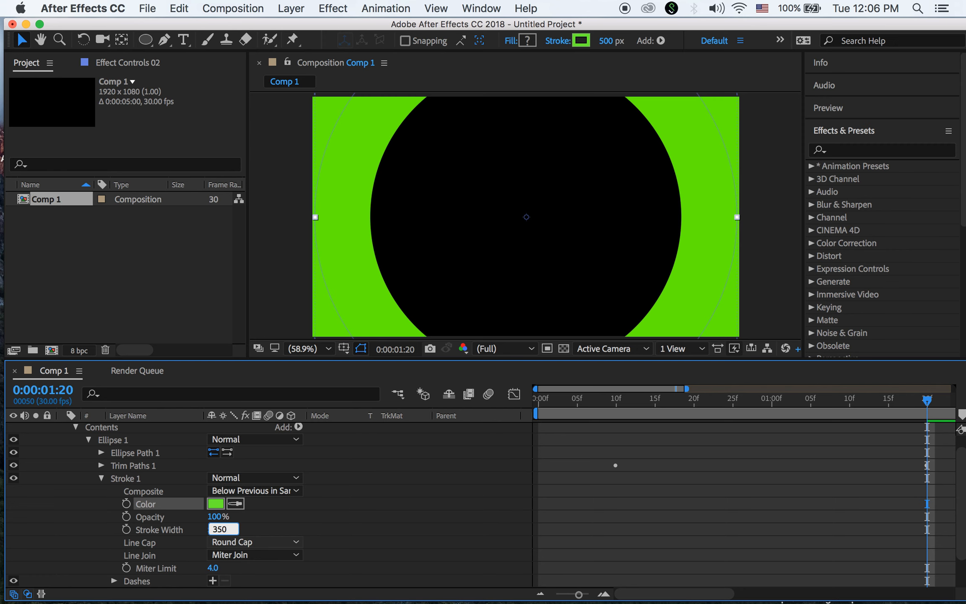
text(50)
key(Return)
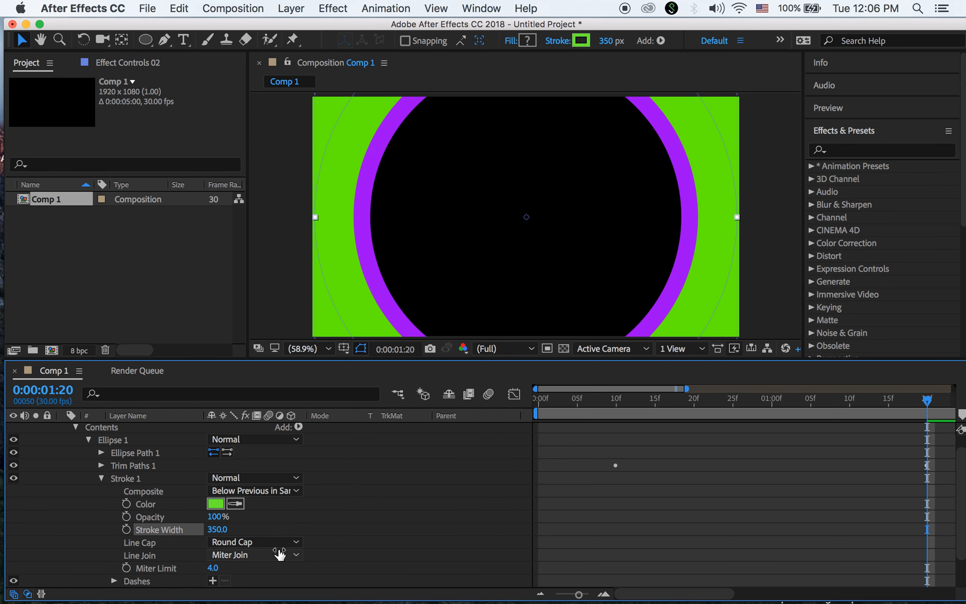
Scrub layer 02's Ellipse Path Size down to 1055 × 1055
click(102, 478)
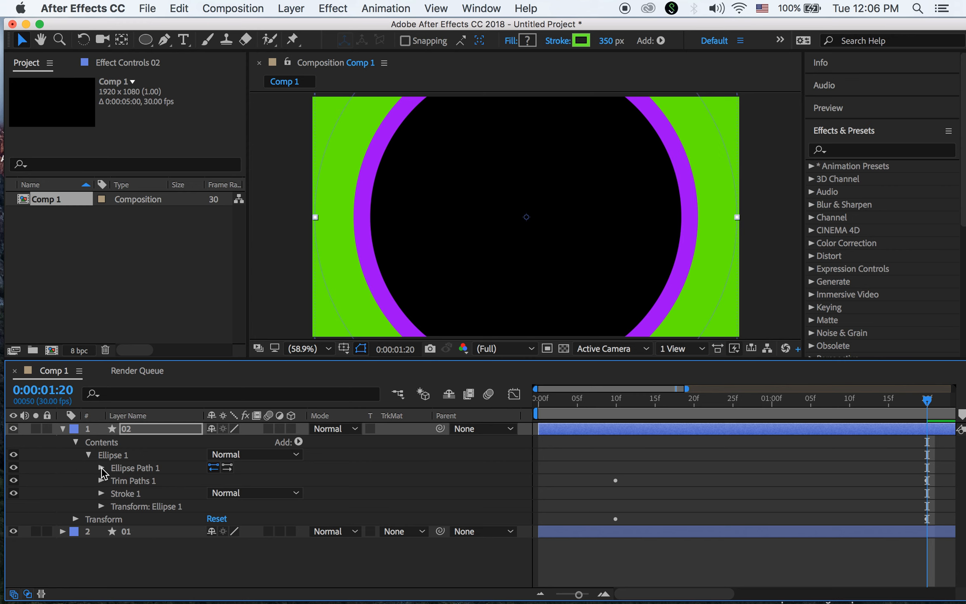
click(101, 468)
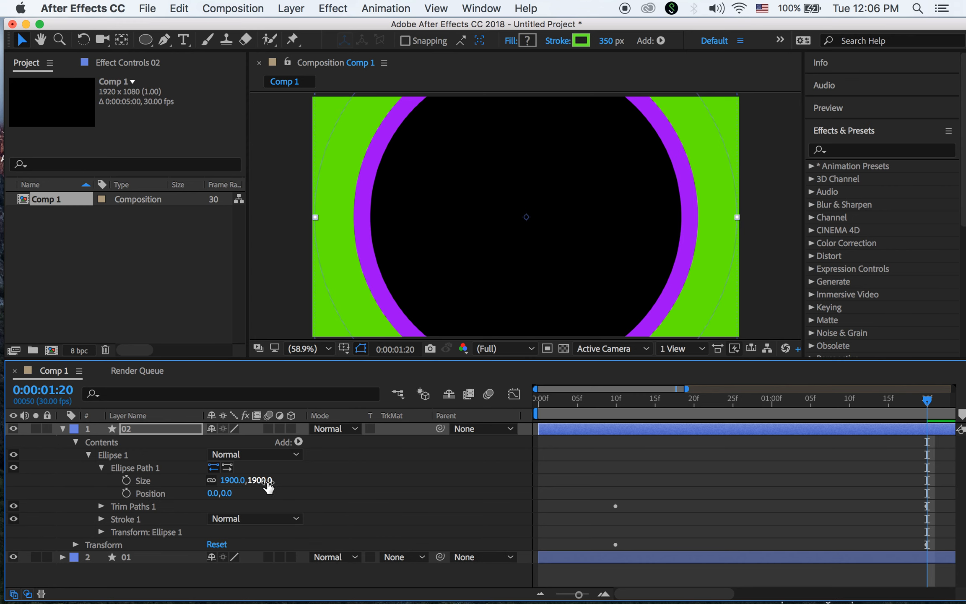
drag(268, 485, 15, 476)
drag(269, 483, 62, 478)
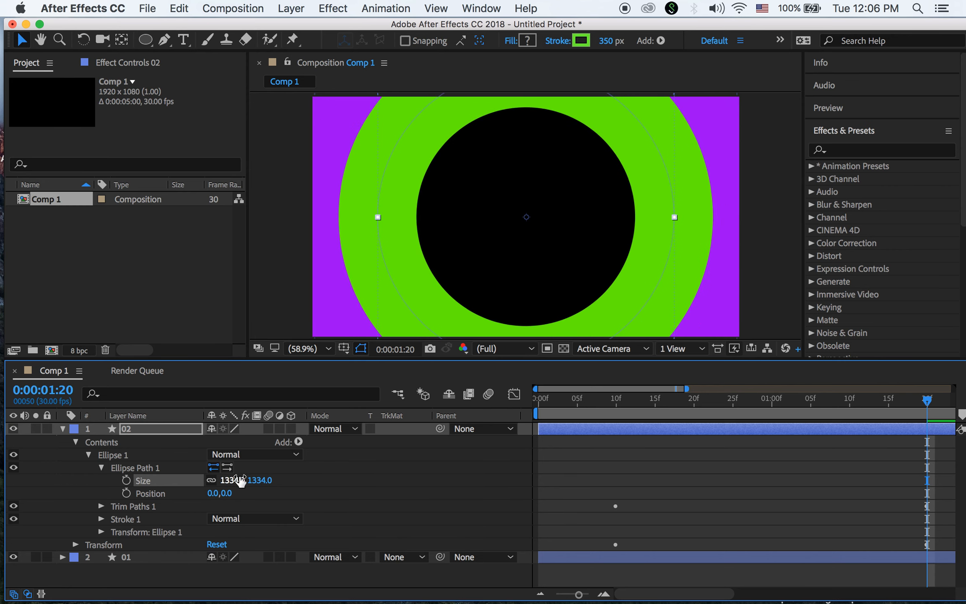
drag(265, 483, 67, 465)
drag(267, 483, 235, 479)
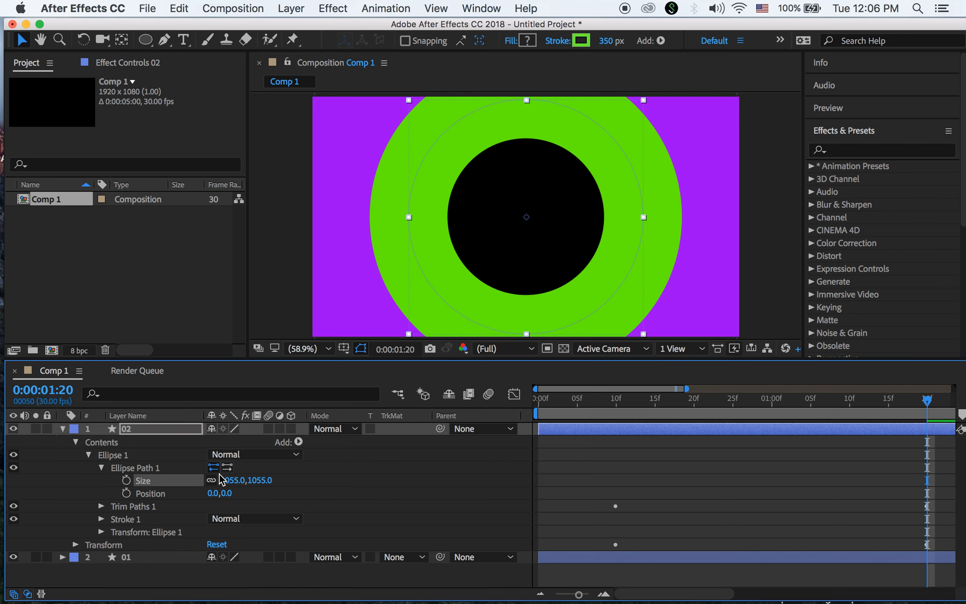
Preview the ring animation twice from an early frame
drag(929, 403, 648, 422)
key(space)
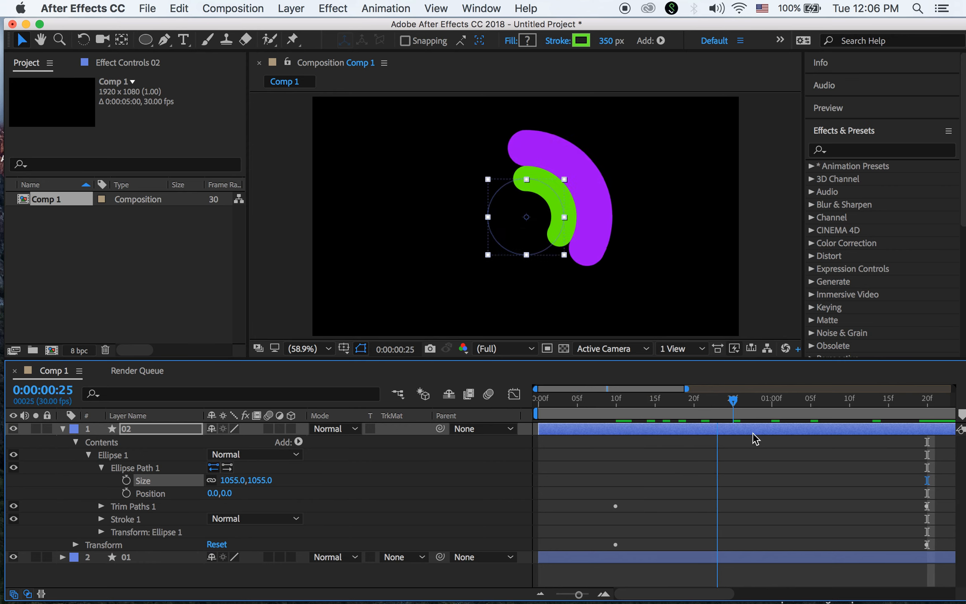
drag(865, 440, 662, 441)
key(space)
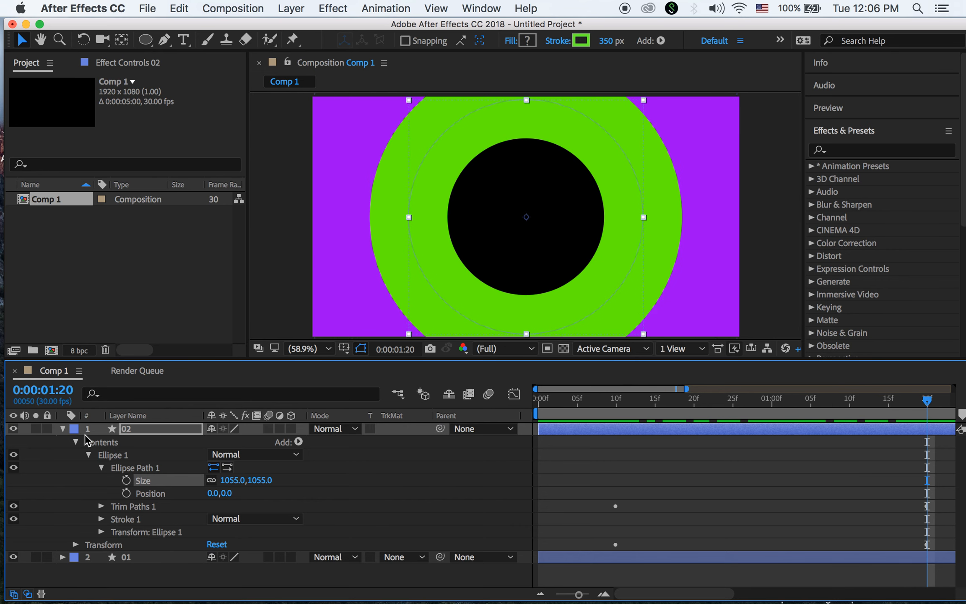
Select layer 02 and show only its Rotation, undoing an accidental ring squeeze
click(63, 429)
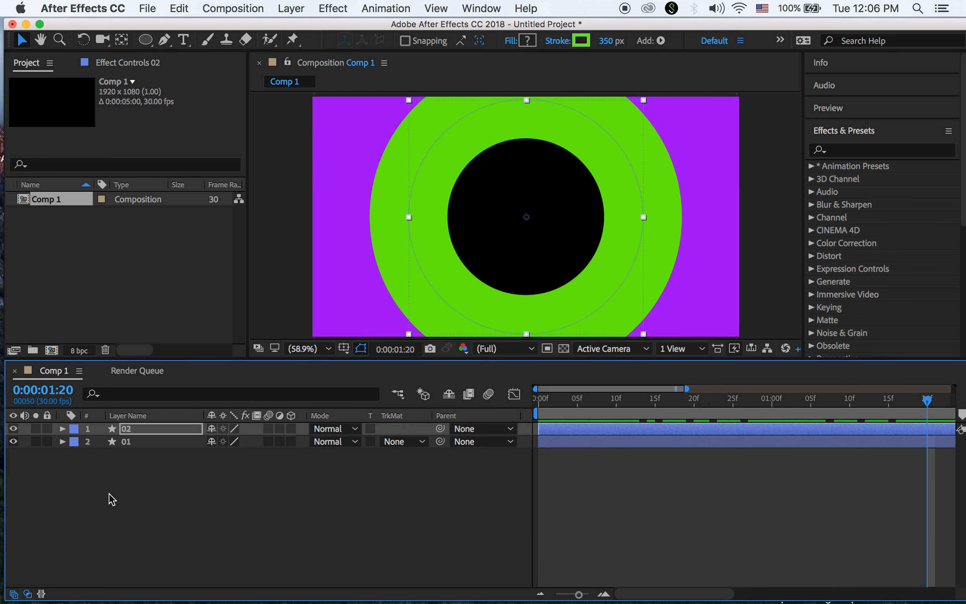
click(163, 512)
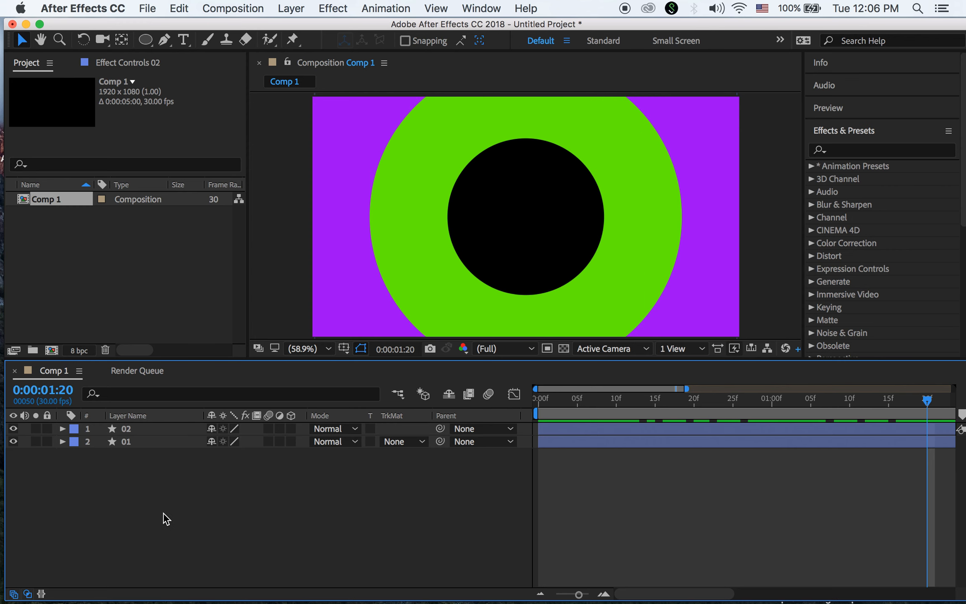
click(17, 43)
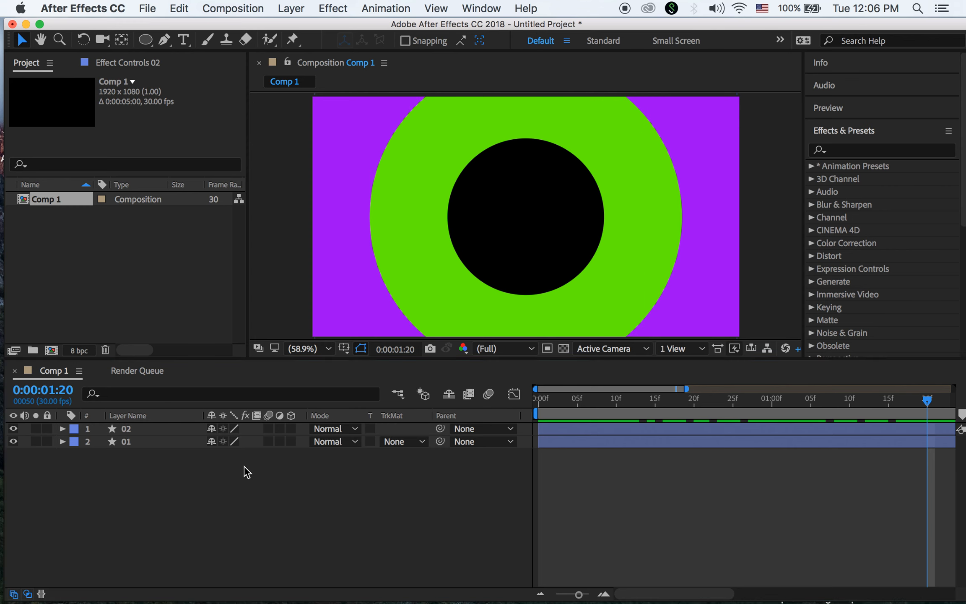
drag(929, 403, 872, 434)
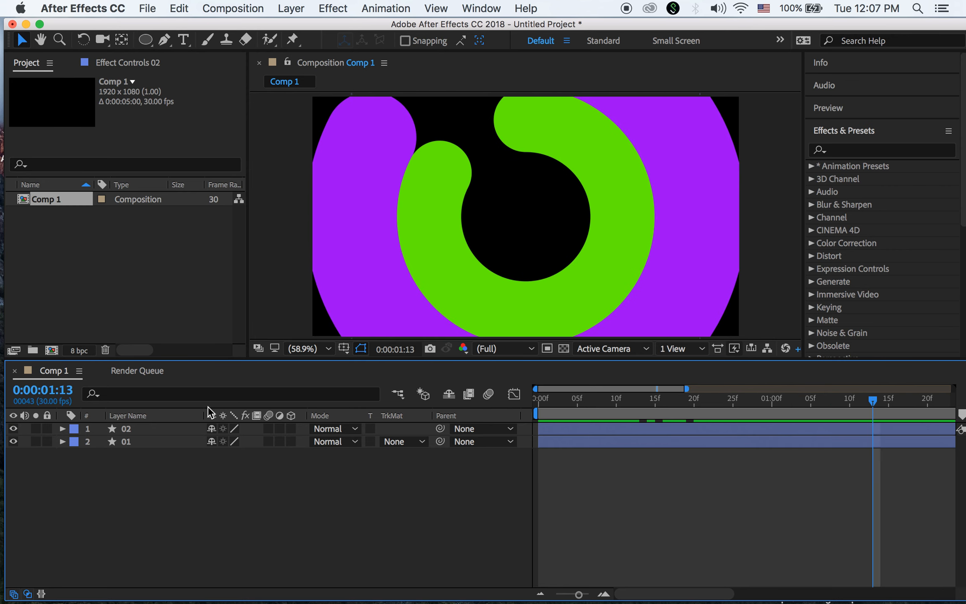
click(143, 428)
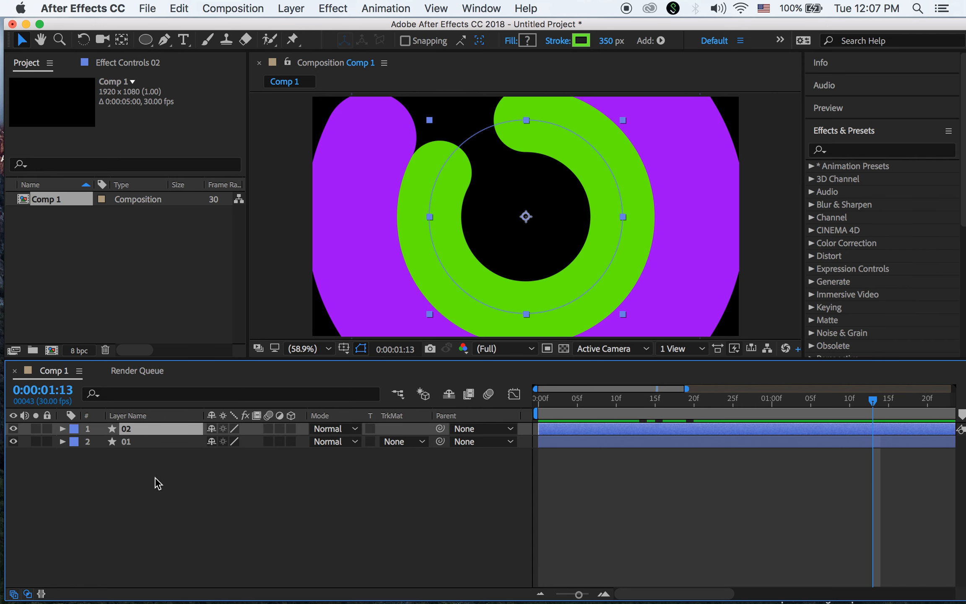
key(r)
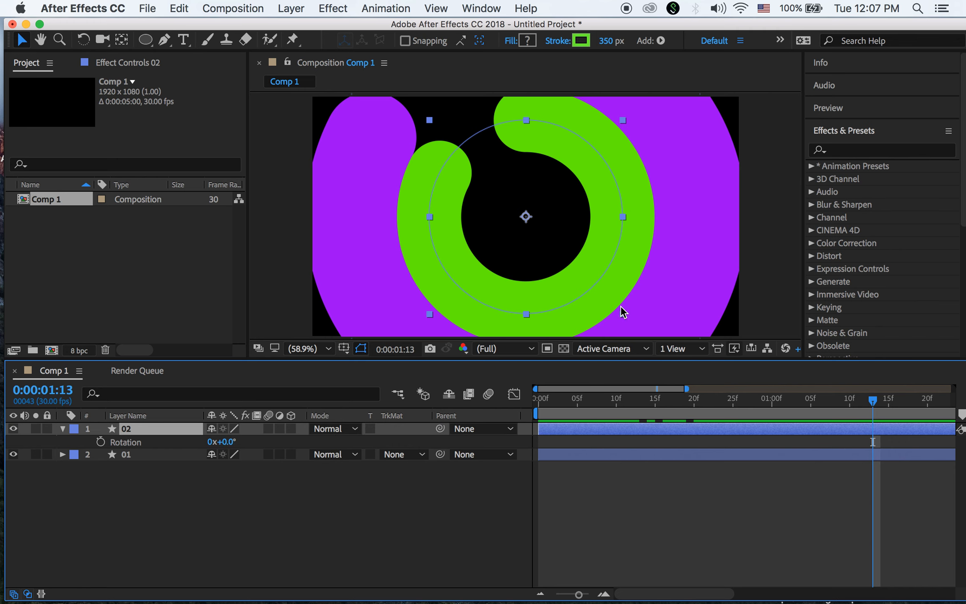
drag(624, 318, 597, 330)
key(super+z)
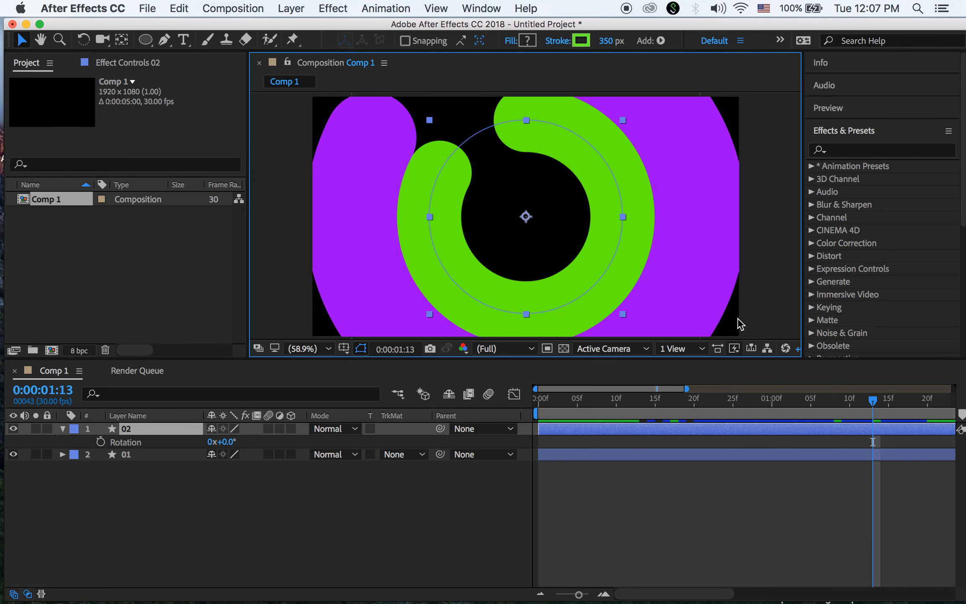
Rotate layer 02 to 138°, check the offset arc, and collapse the layer
drag(875, 402, 811, 402)
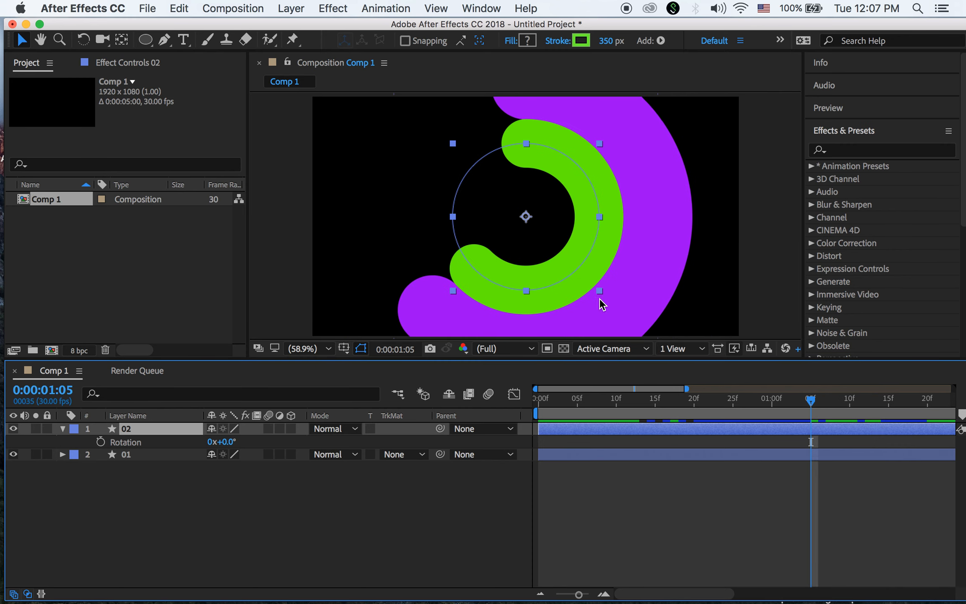
click(142, 443)
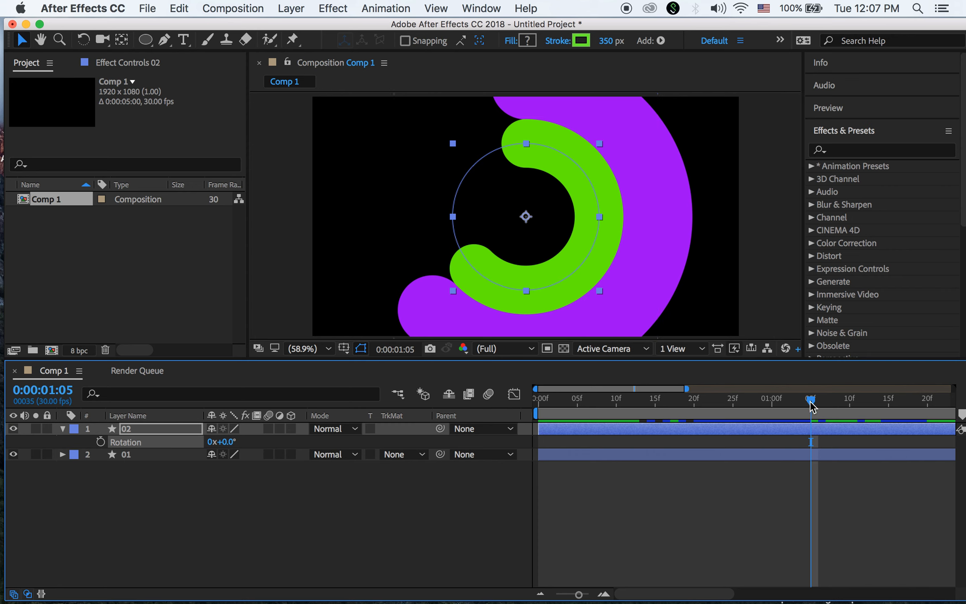
drag(810, 405, 790, 403)
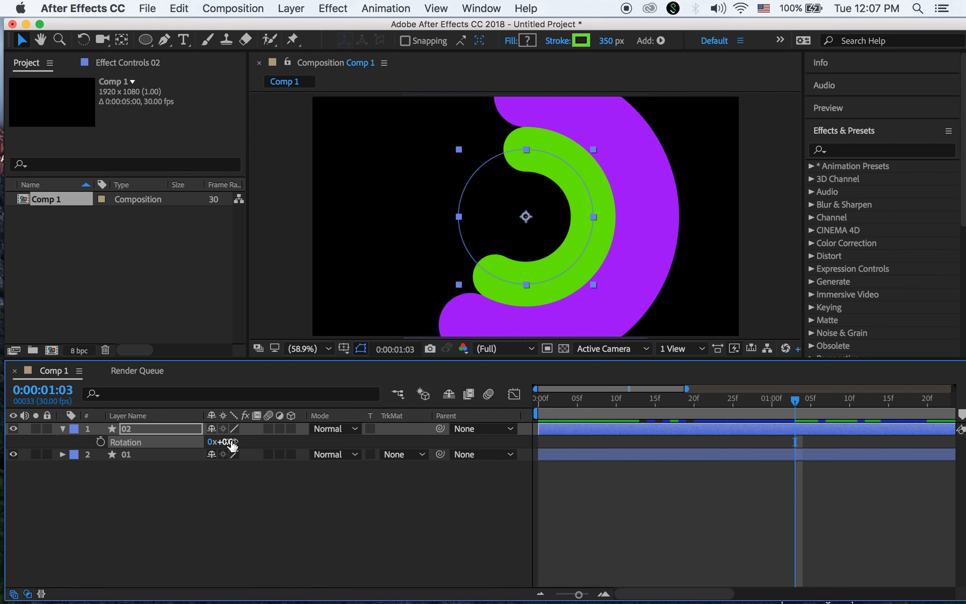
drag(232, 445, 365, 471)
drag(794, 400, 924, 466)
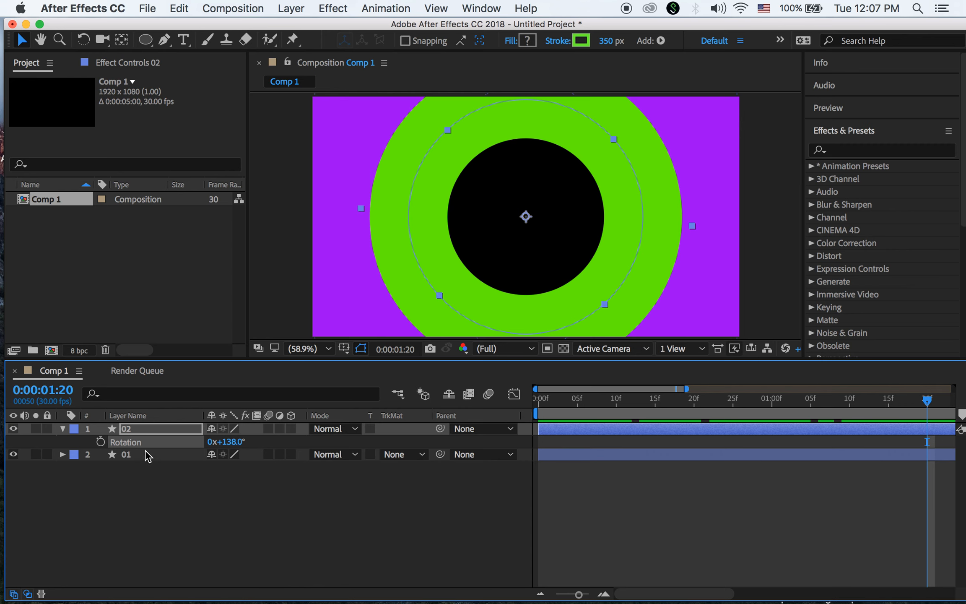
click(62, 429)
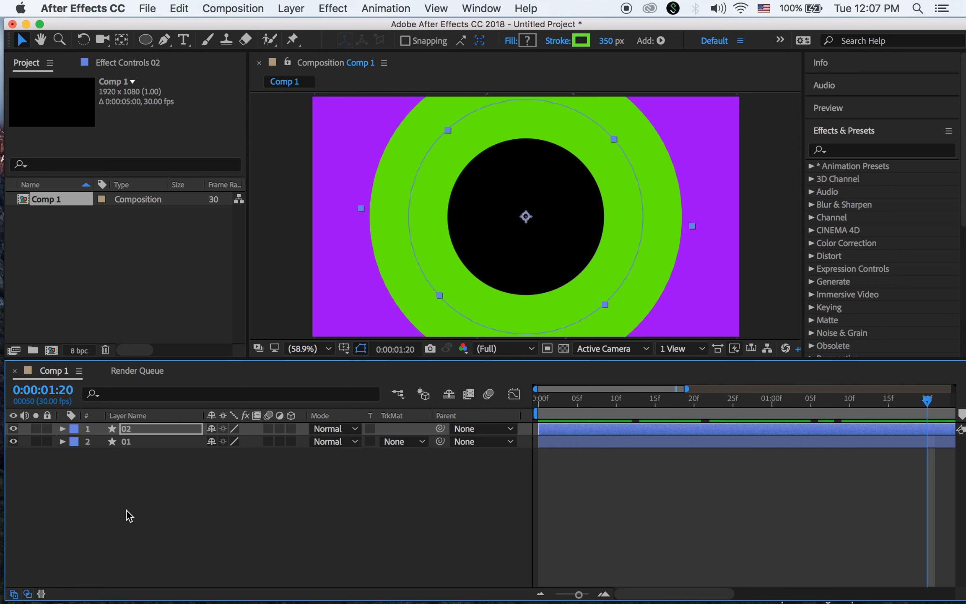
Duplicate layer 02 as layer 03 and open its Stroke 1 colour picker
key(super+d)
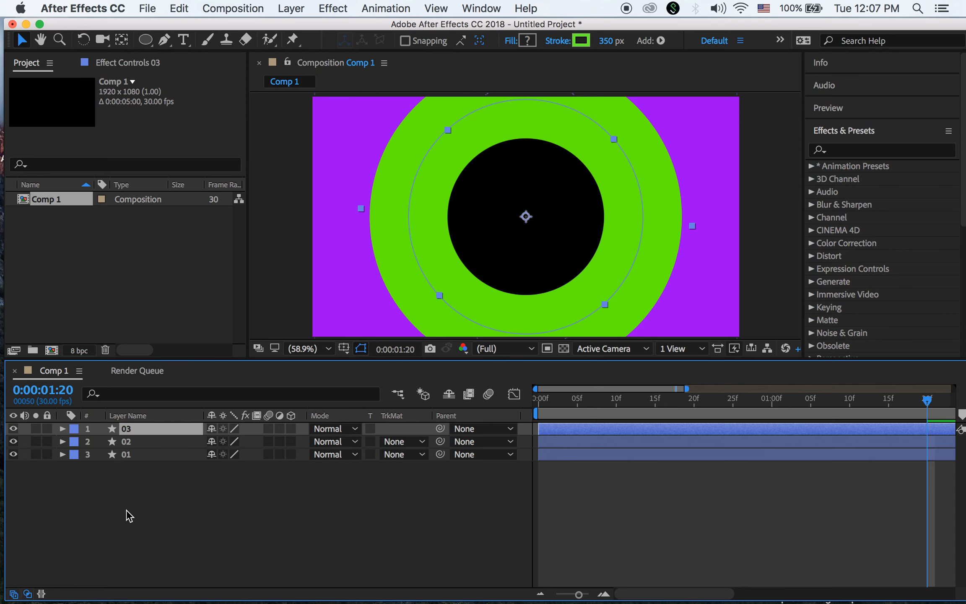
click(62, 428)
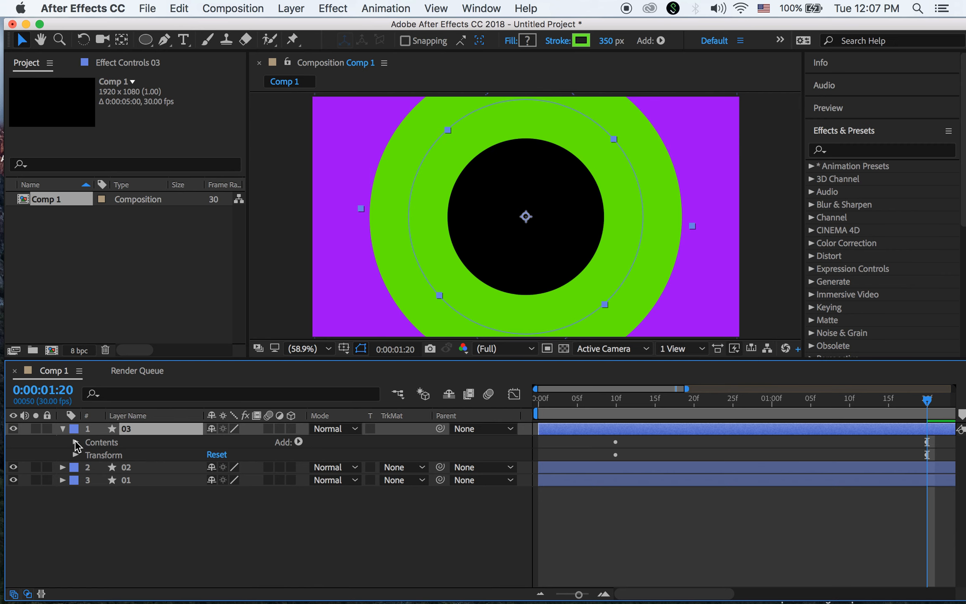
click(76, 442)
click(89, 455)
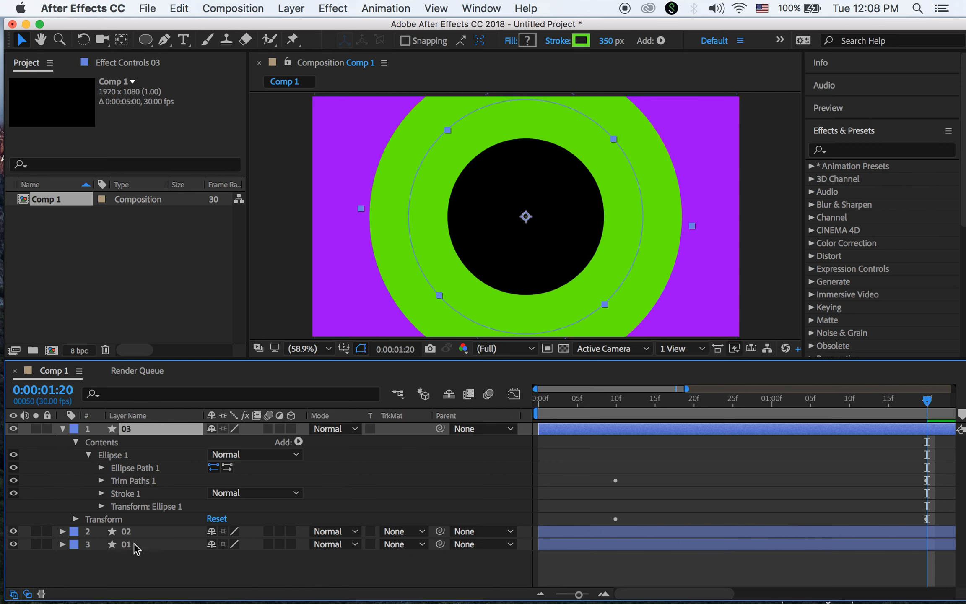
click(102, 493)
click(216, 505)
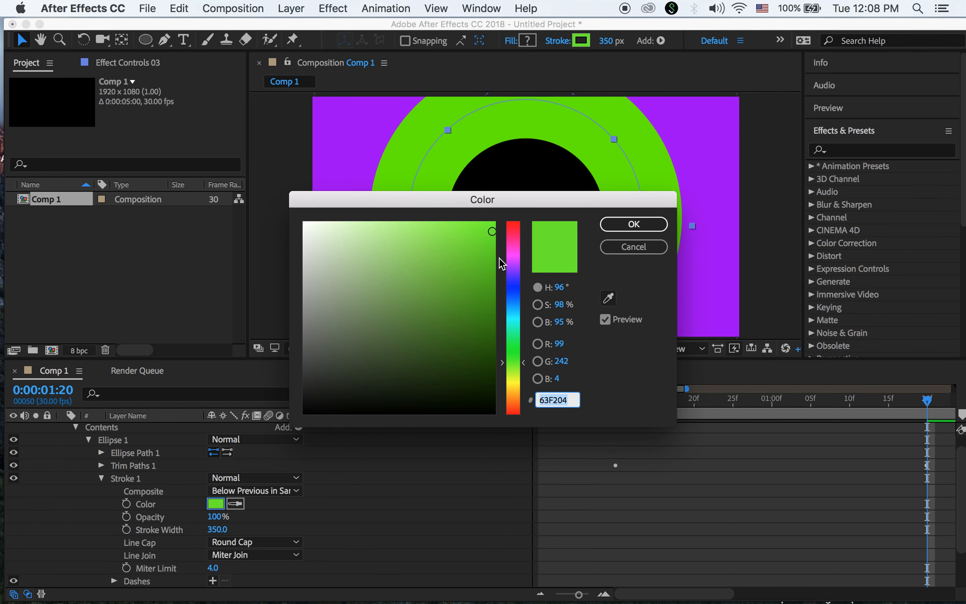
Make layer 03's stroke red (F21204) at 200 px width and reveal its Ellipse Path
click(518, 412)
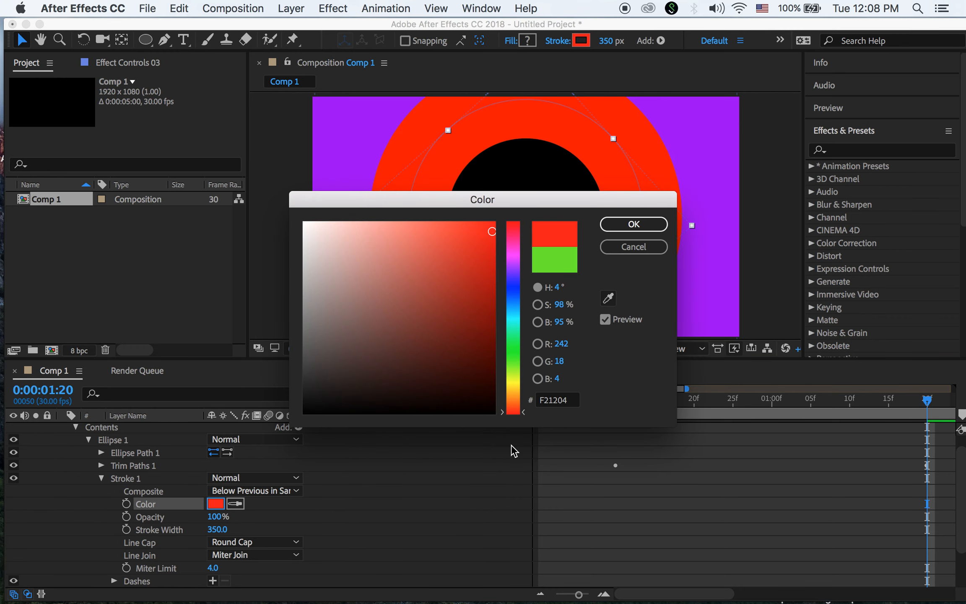
click(643, 221)
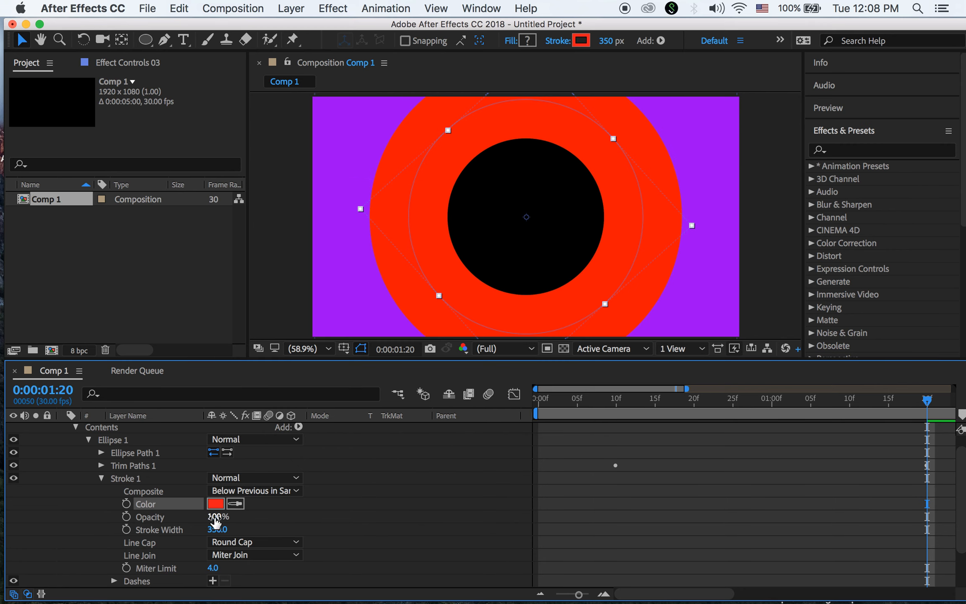
click(218, 529)
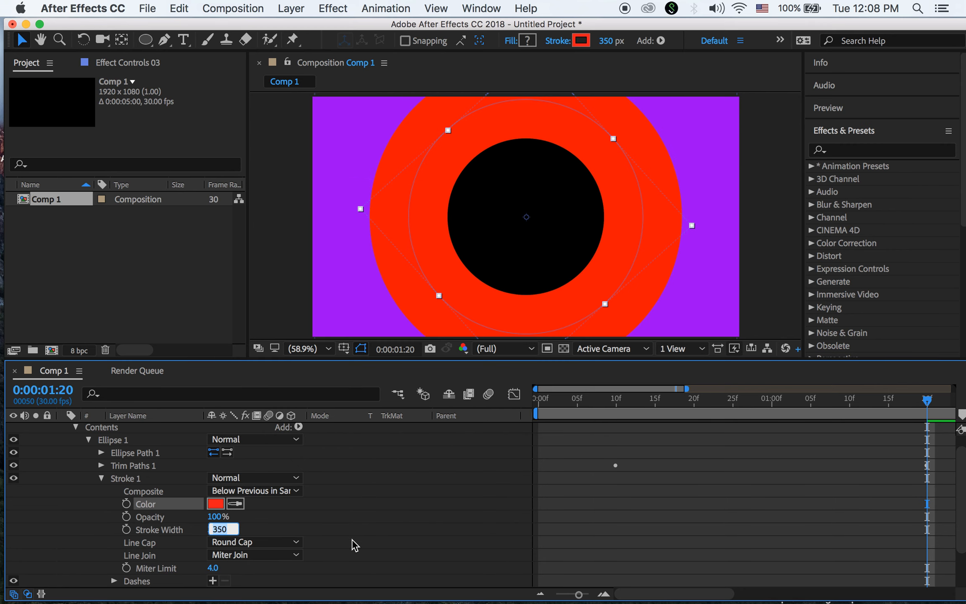
text(200)
key(Return)
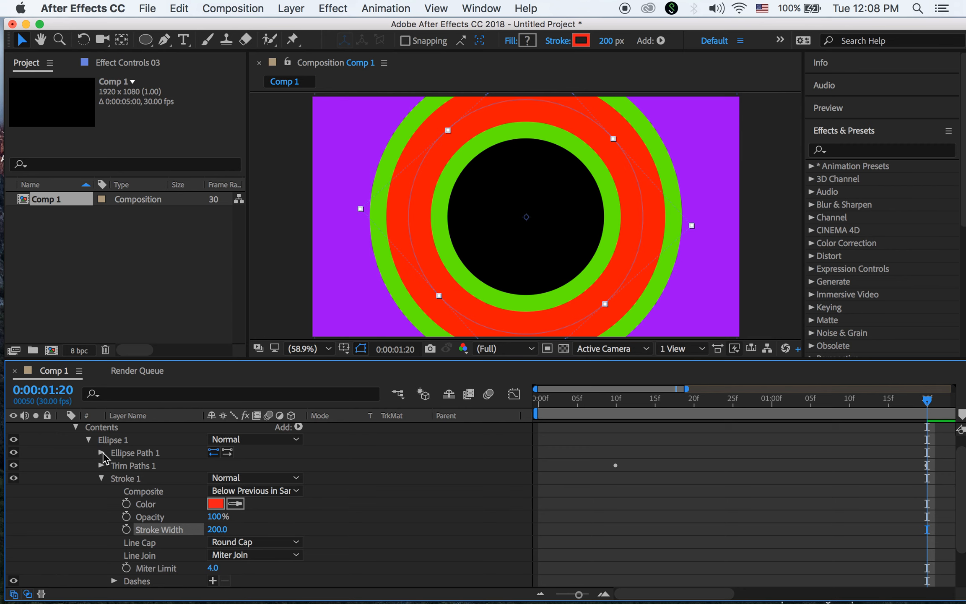
click(101, 478)
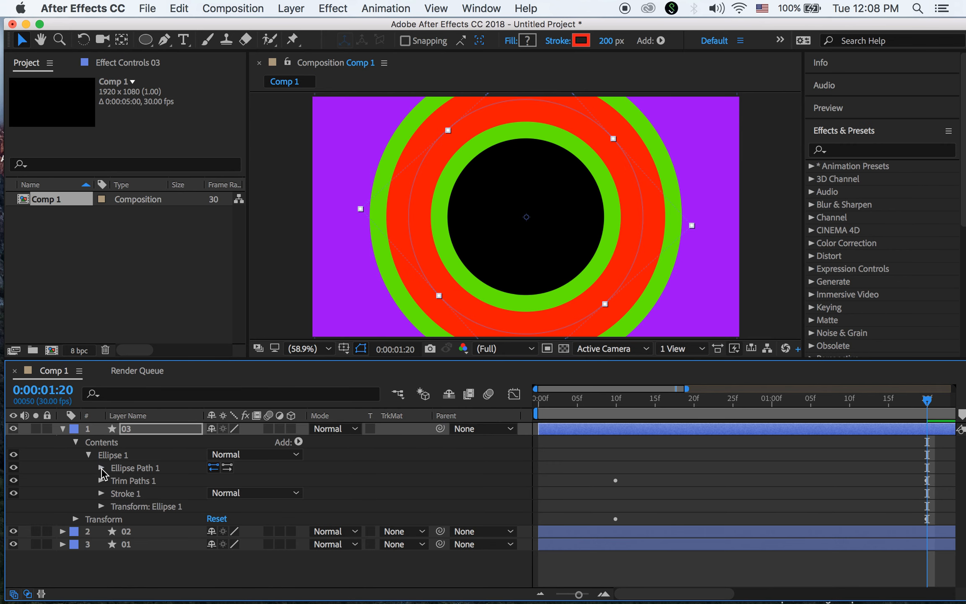
click(102, 468)
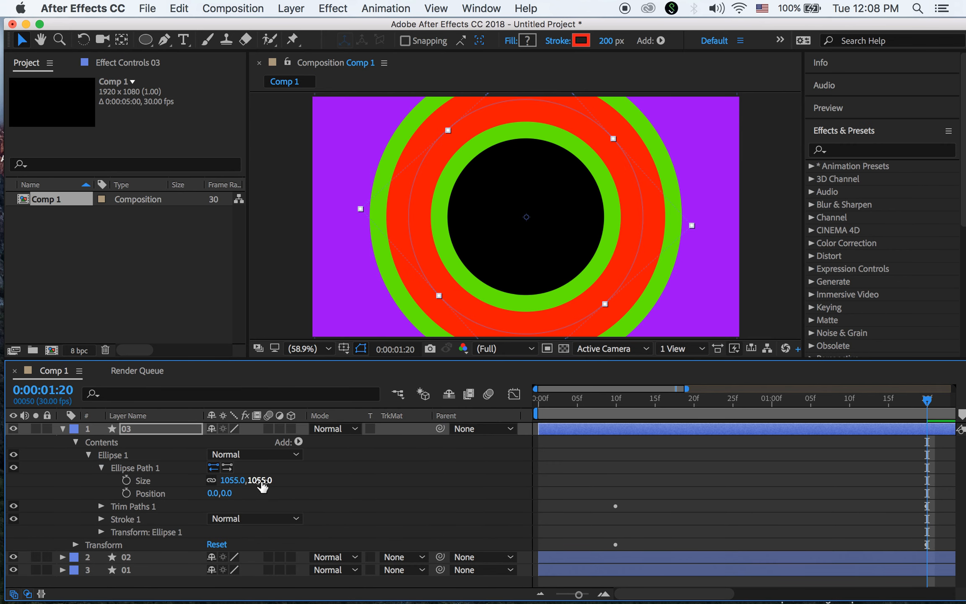
Scrub layer 03's ellipse Size down to about 509 × 509 and collapse the layer
drag(263, 487, 184, 463)
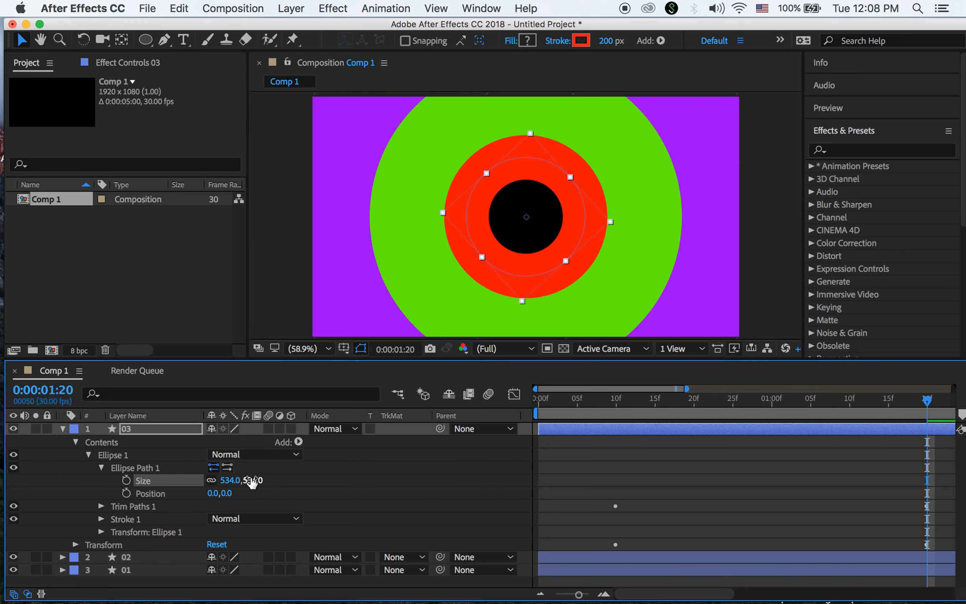
drag(256, 481, 235, 481)
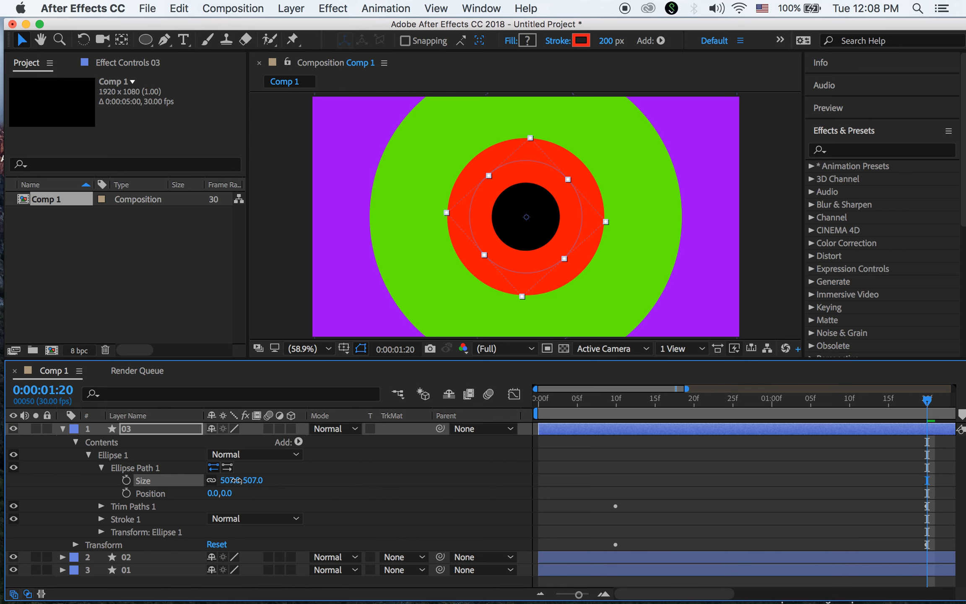
drag(239, 481, 239, 481)
click(63, 429)
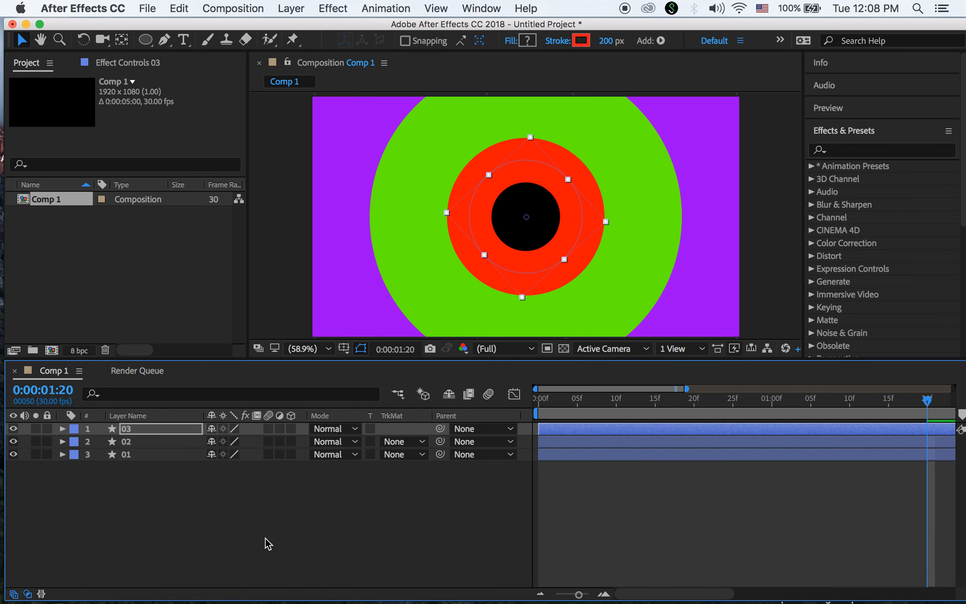
Rotate layer 03 to -101° and scrub the playhead to check the red arc
drag(930, 405, 760, 425)
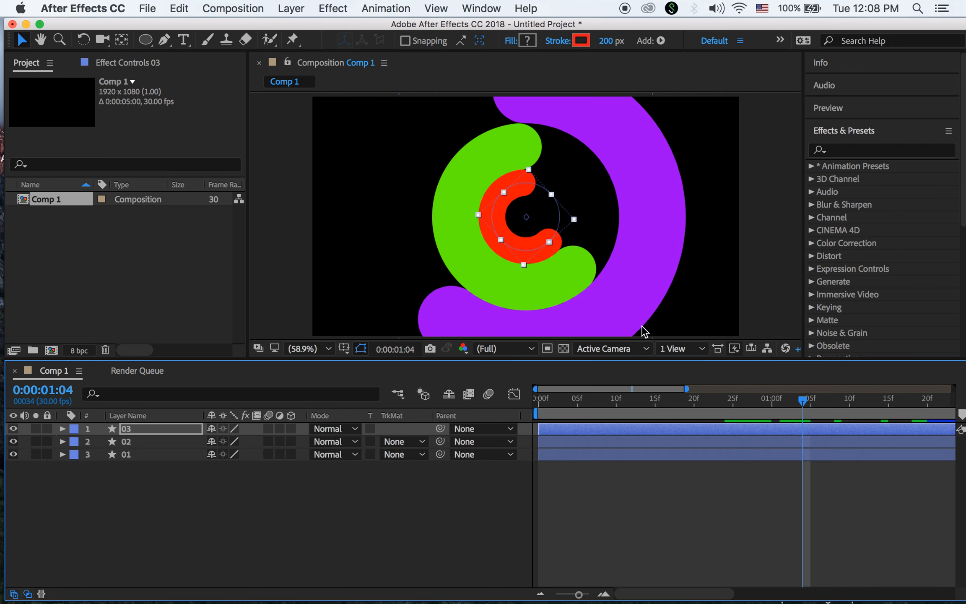
click(343, 276)
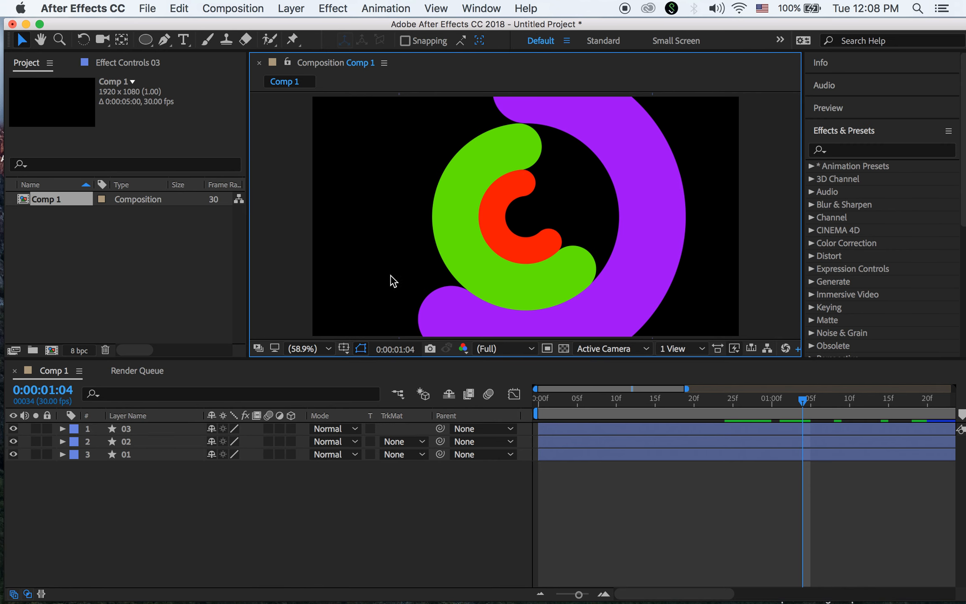
click(126, 430)
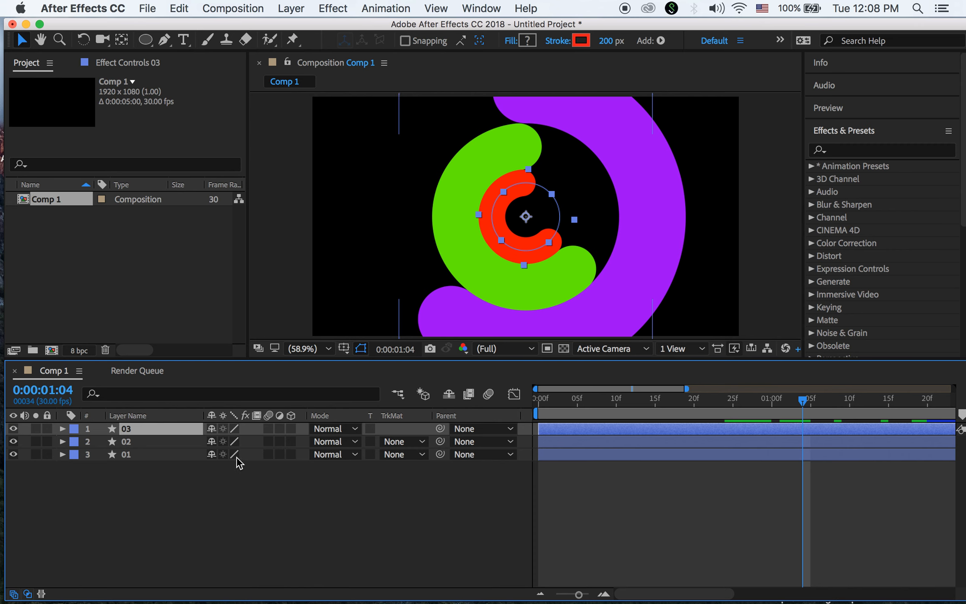
key(r)
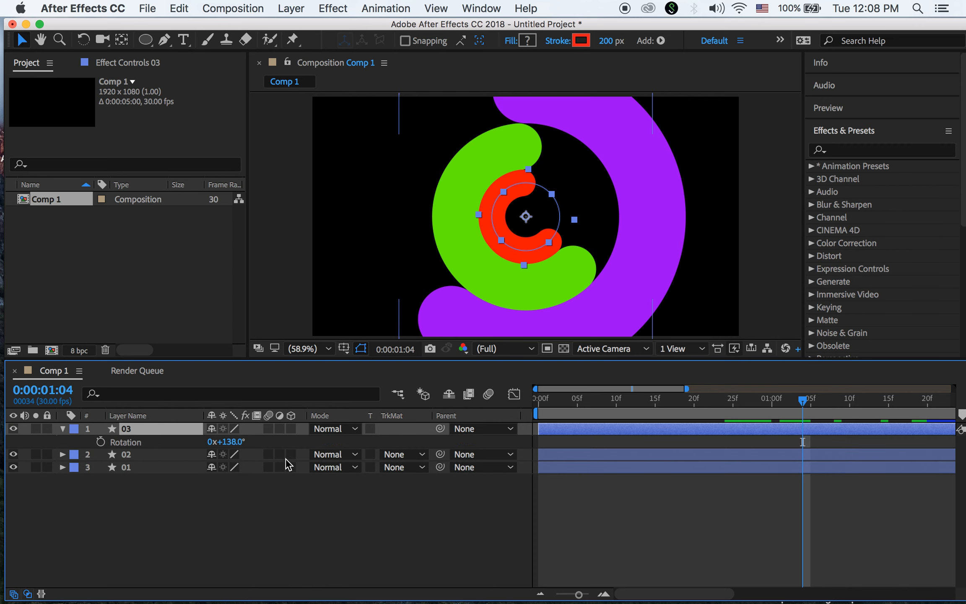
drag(235, 441, 101, 497)
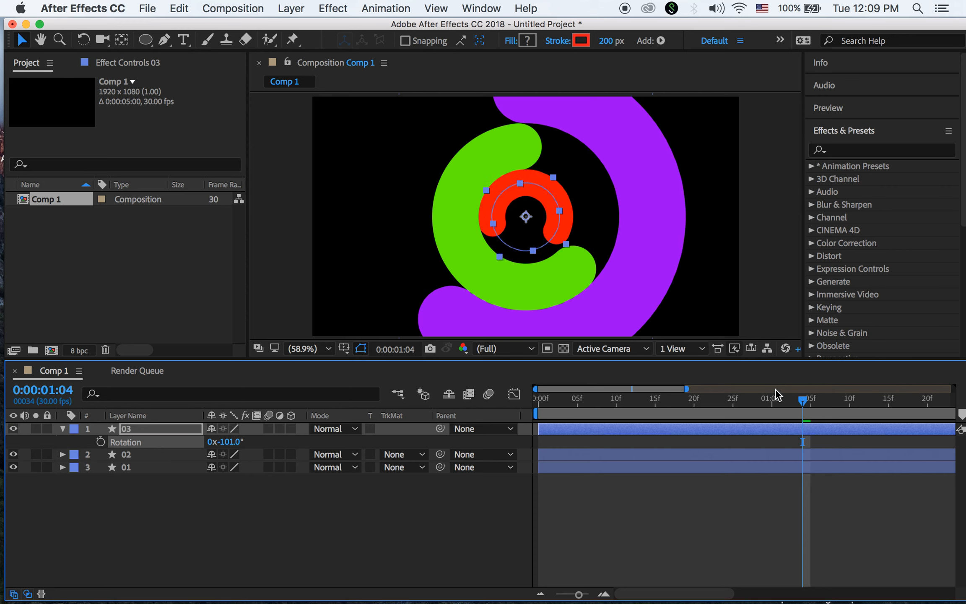
drag(802, 406, 918, 489)
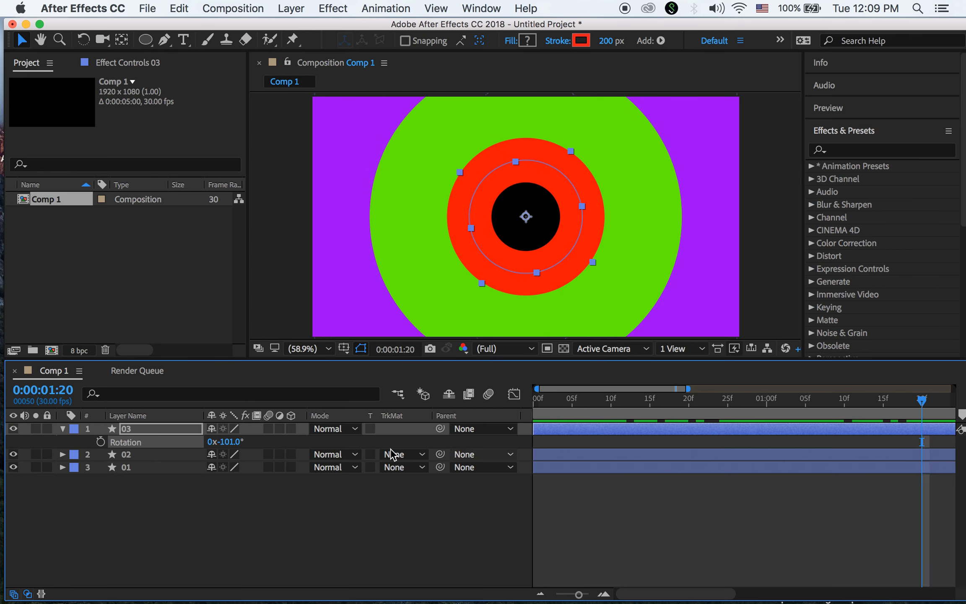
Duplicate layer 03 as layer 04 and expand its Ellipse 1 to select Stroke 1
click(63, 429)
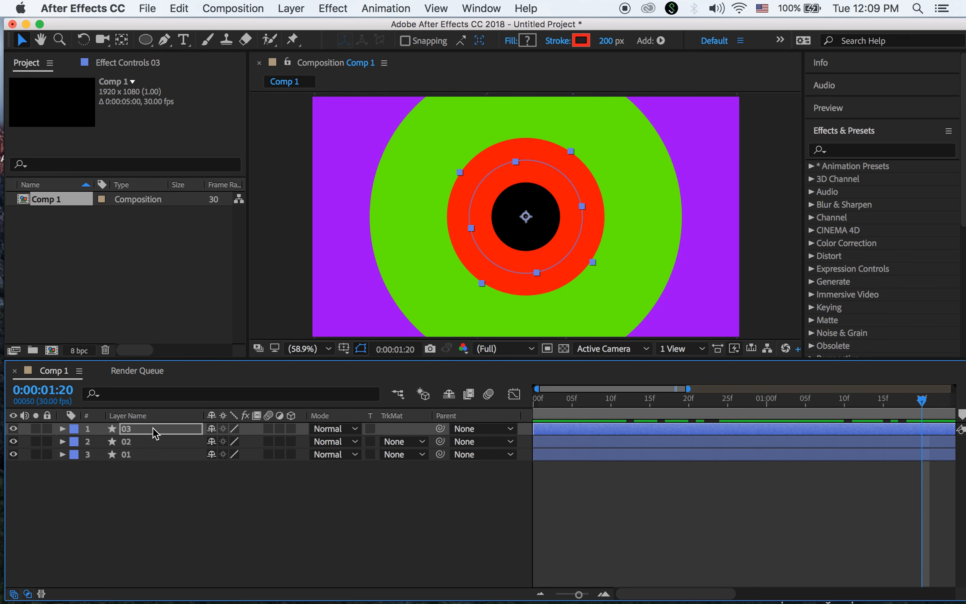
click(155, 431)
key(super+d)
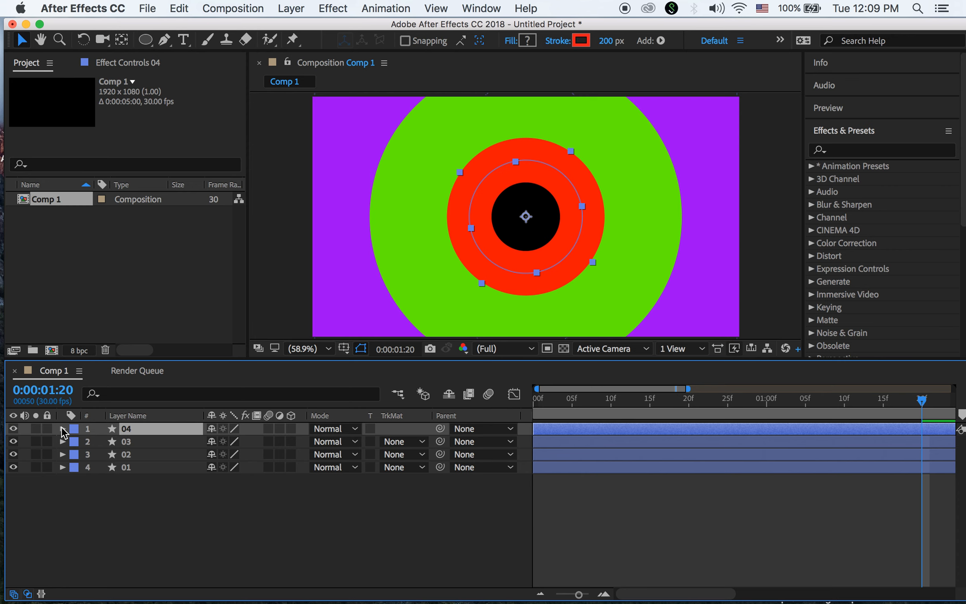
click(62, 428)
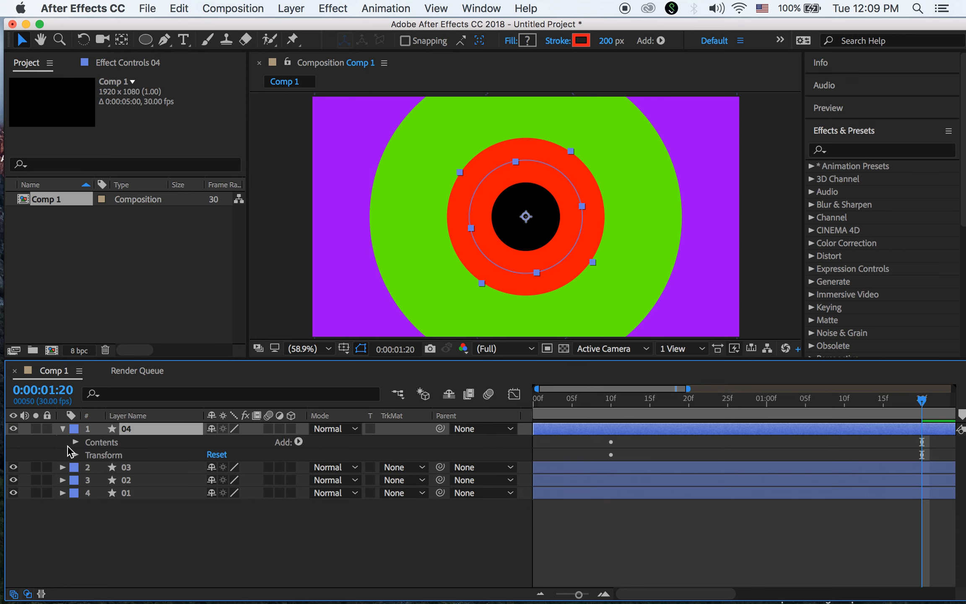
click(76, 442)
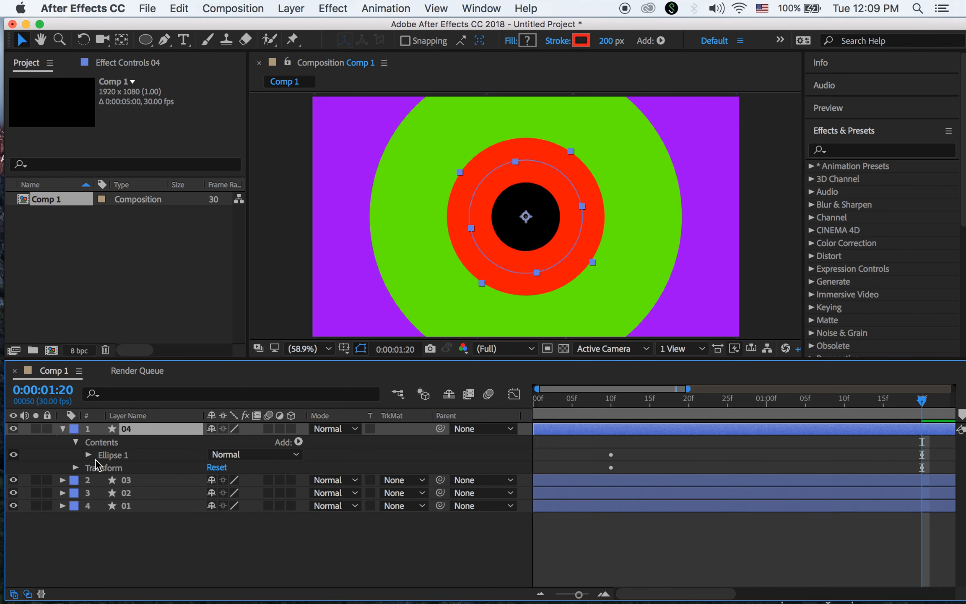
click(88, 455)
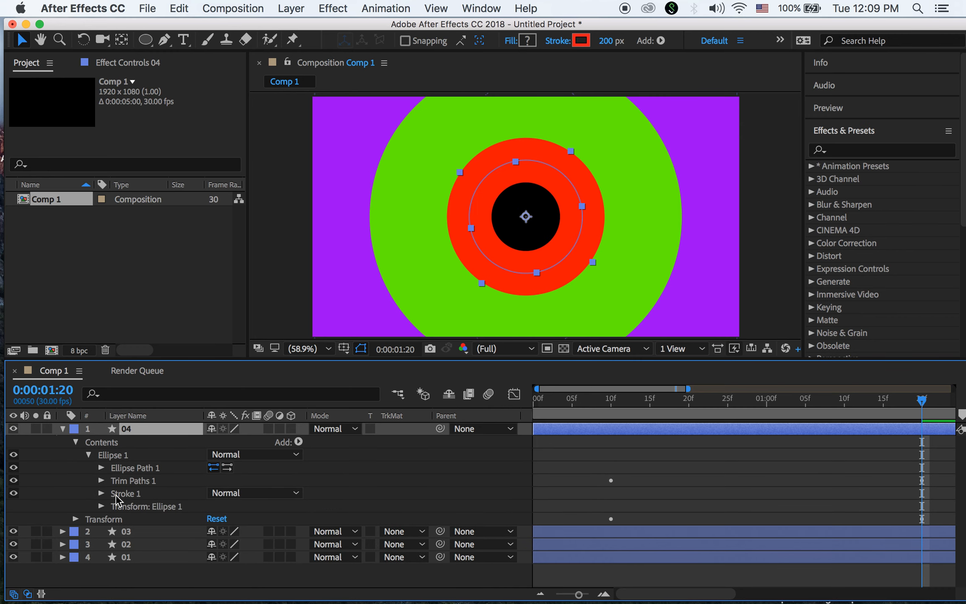
click(115, 493)
Give layer 04's stroke the yellow colour ECF204 and a stroke width of 180
click(101, 494)
click(216, 503)
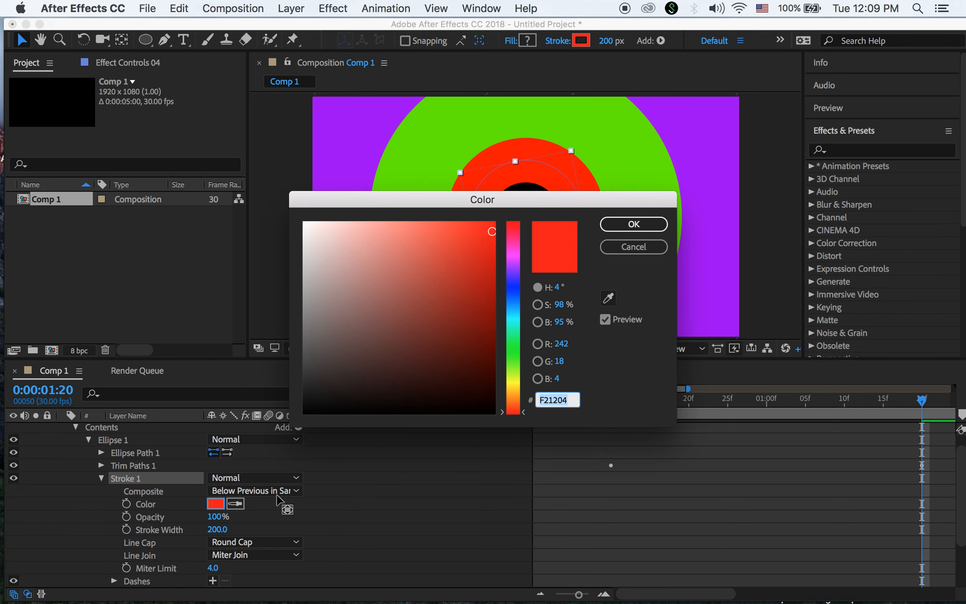
click(519, 381)
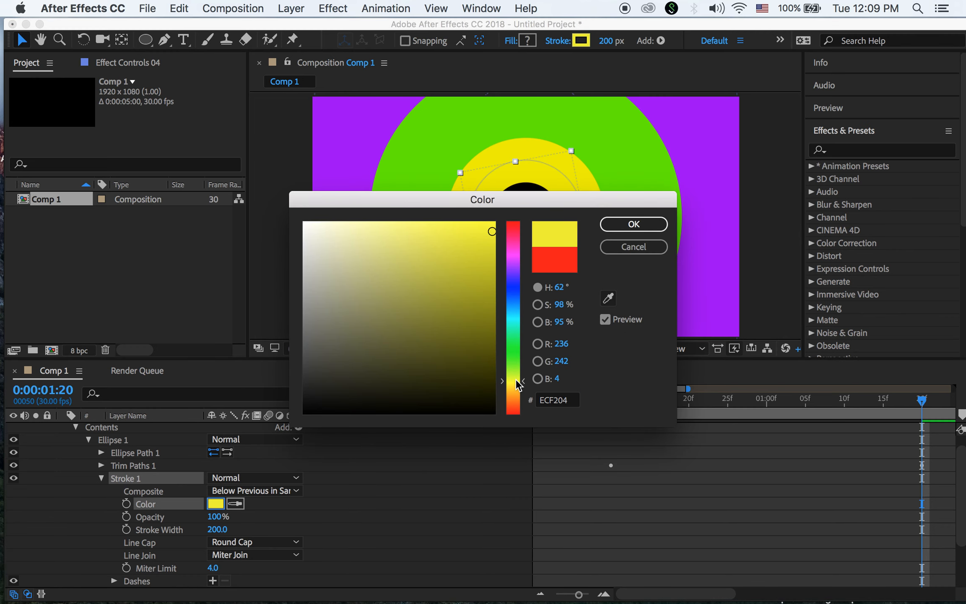
click(637, 225)
click(632, 224)
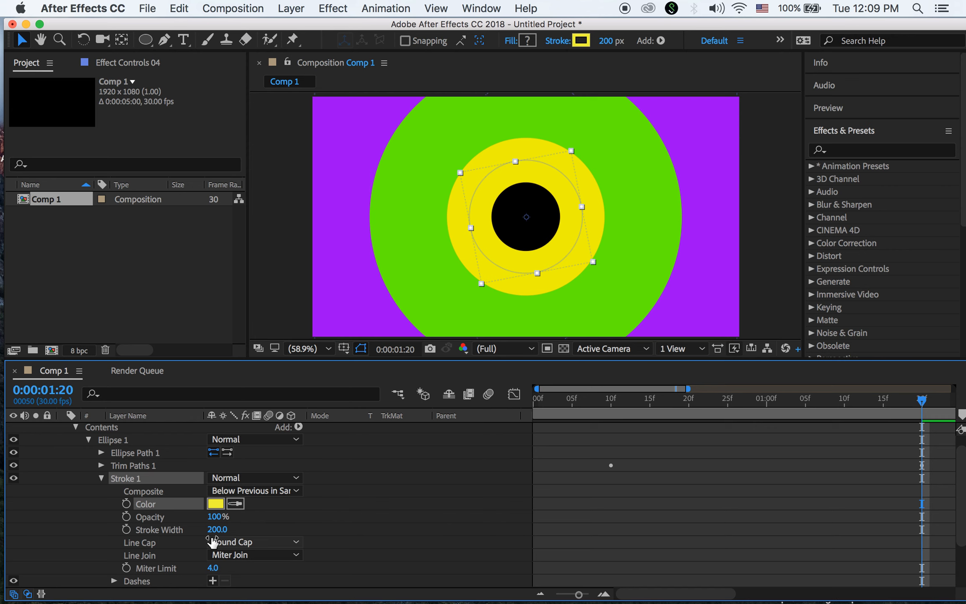
click(216, 530)
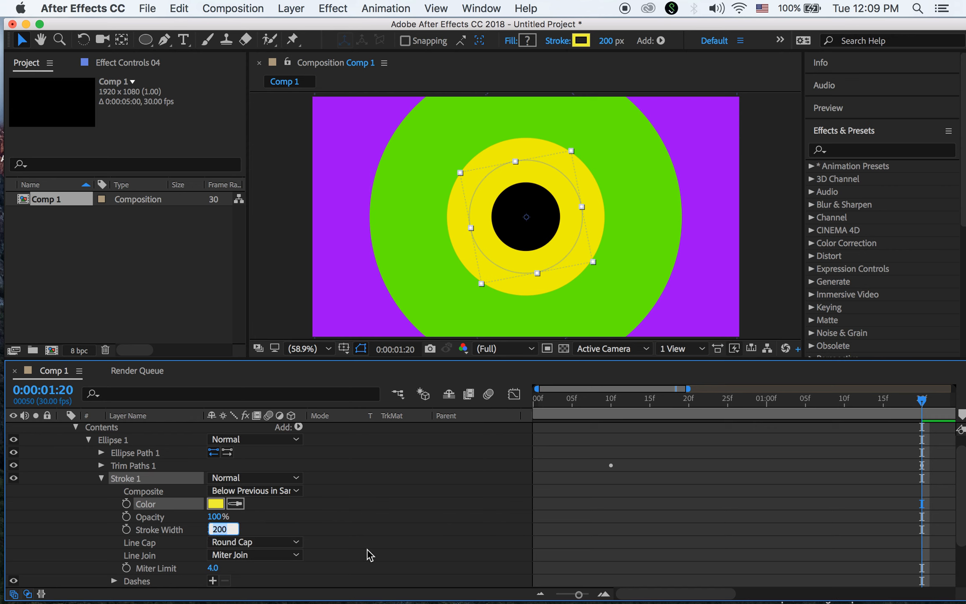
text(180)
key(Return)
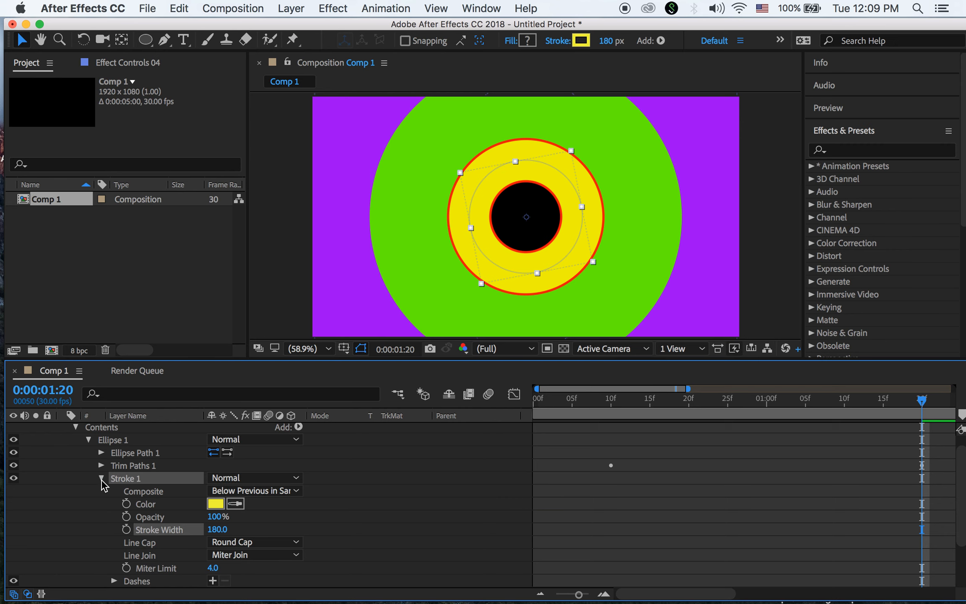
Shrink the yellow ring's ellipse size toward the centre, to about 151
click(101, 479)
click(101, 468)
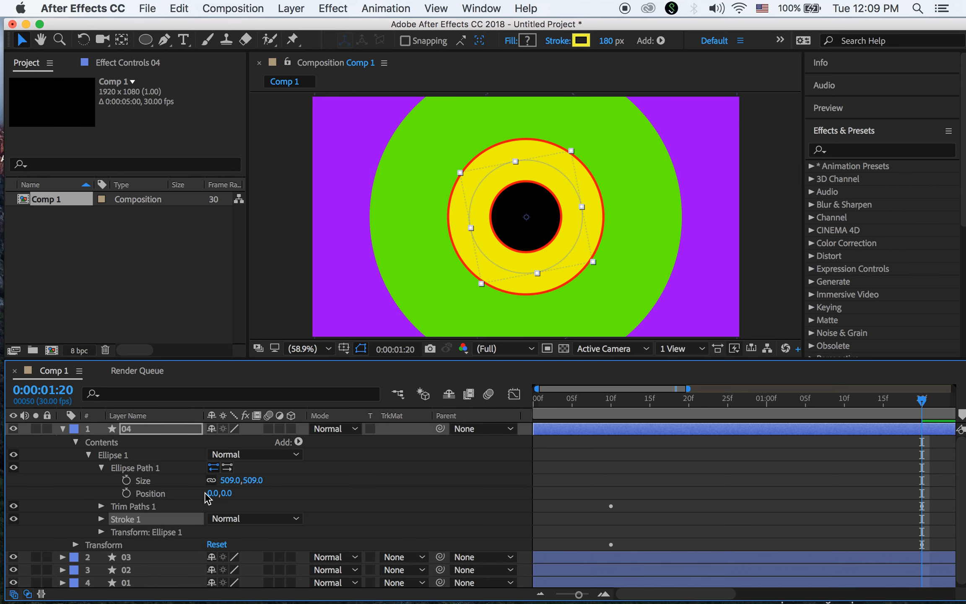
drag(262, 481, 105, 481)
mouse_move(256, 481)
mouse_down()
mouse_move(96, 475)
mouse_move(133, 483)
mouse_up()
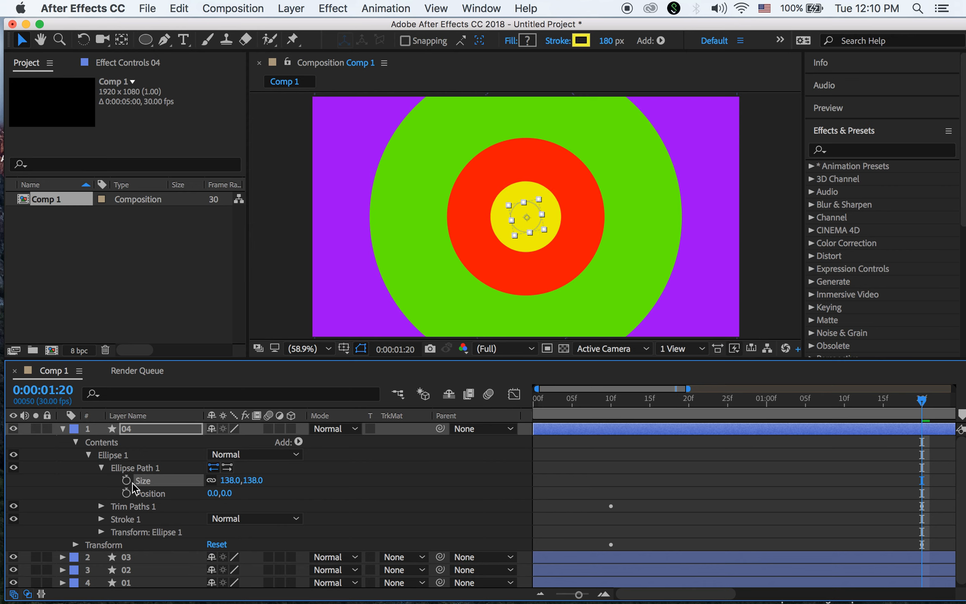
drag(907, 409, 925, 460)
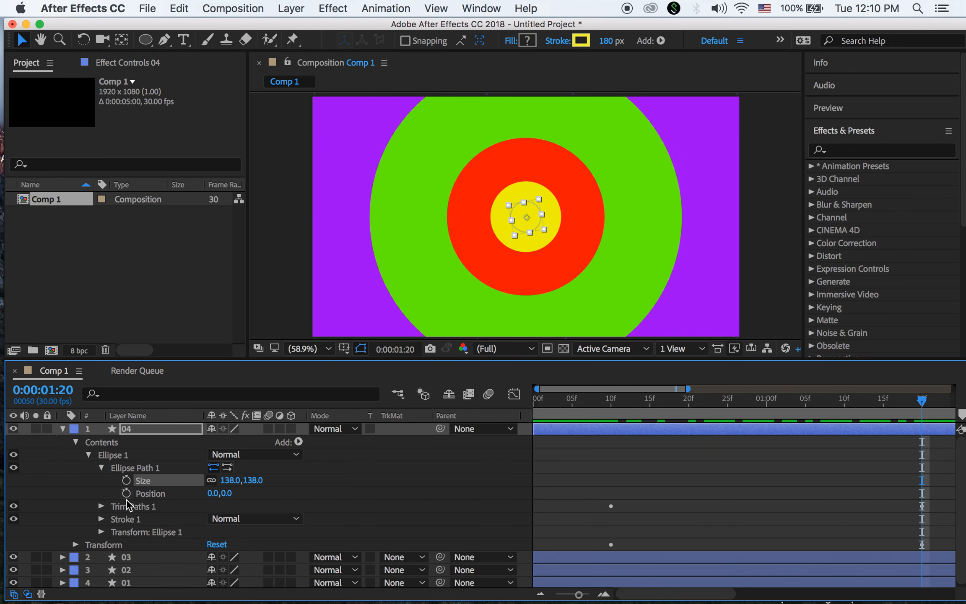
Set the yellow ring's stroke width to 150 and enlarge the circle slightly to 161
click(101, 519)
click(221, 530)
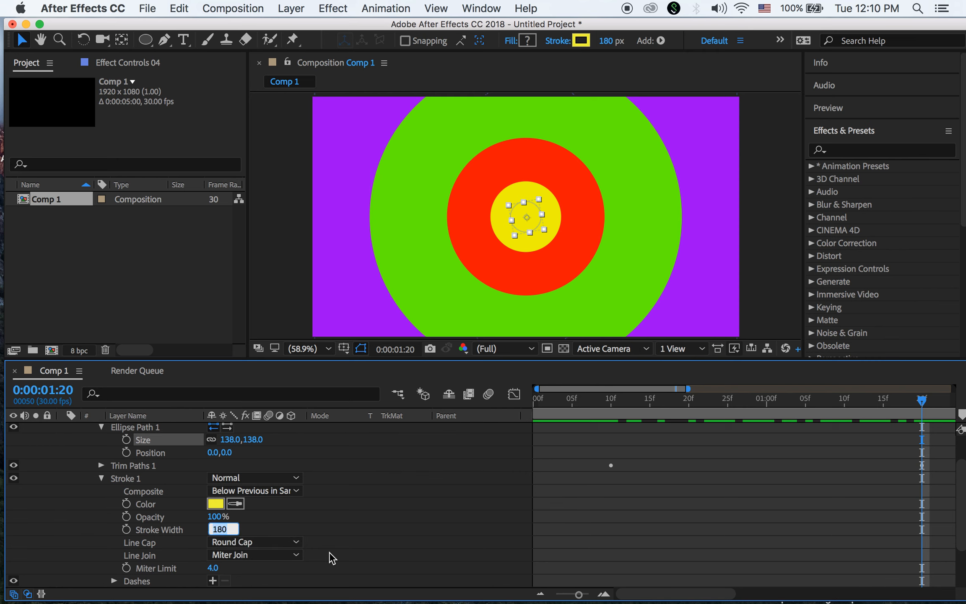
text(150)
key(Return)
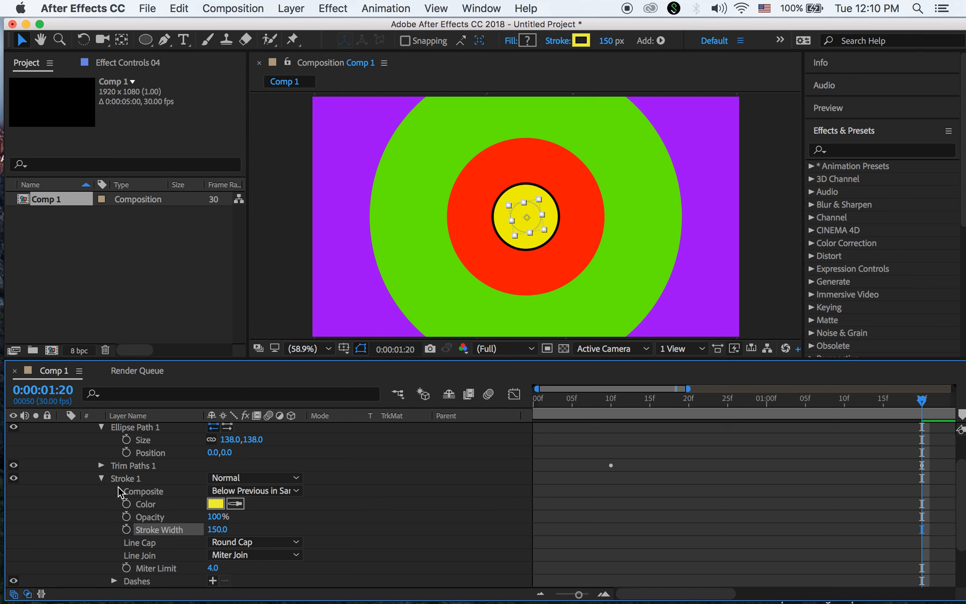
drag(251, 439, 262, 439)
drag(923, 404, 791, 433)
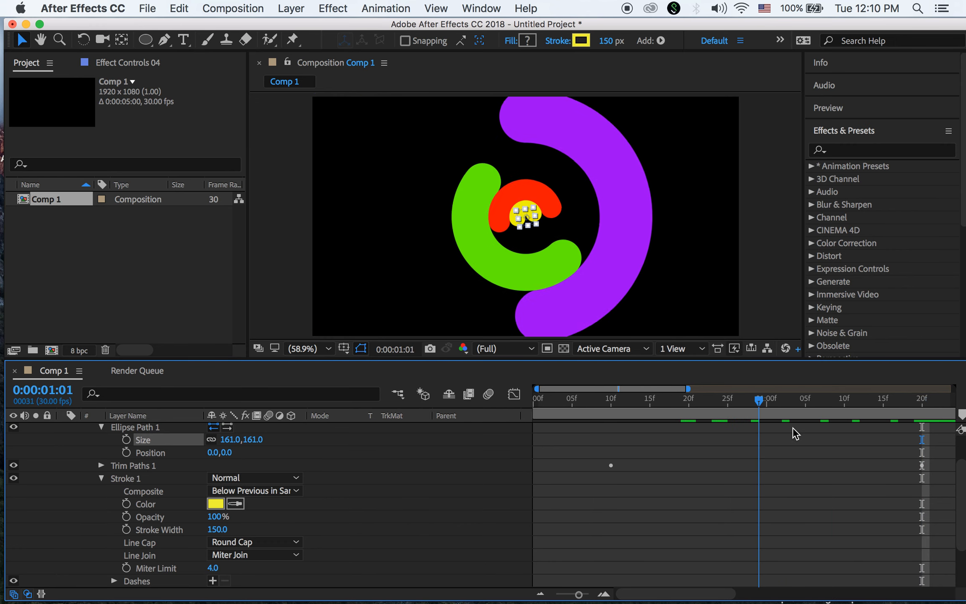
Play back the rings, then collapse layer 04's ellipse and stroke properties
key(space)
drag(760, 442, 786, 440)
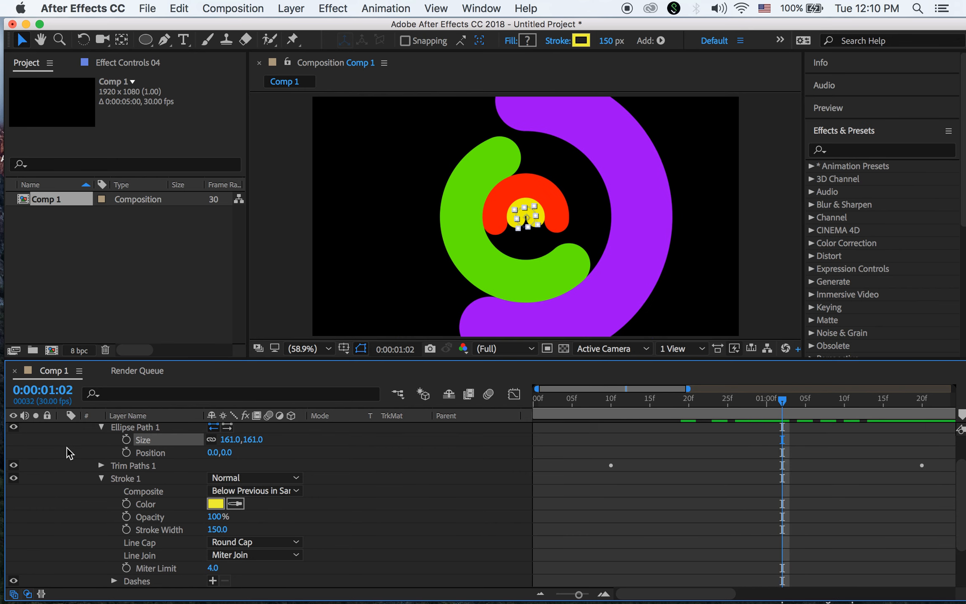
click(101, 427)
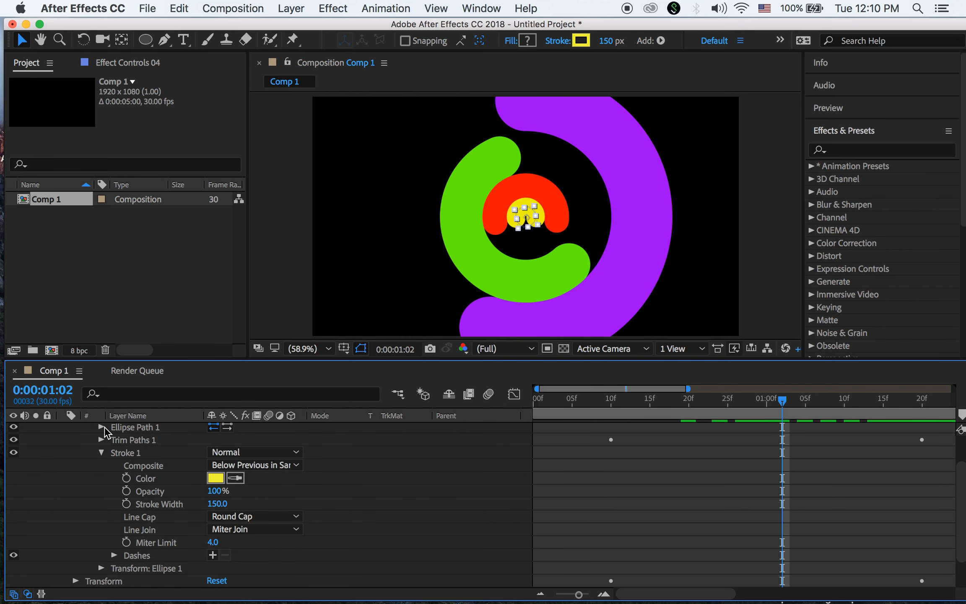
click(102, 453)
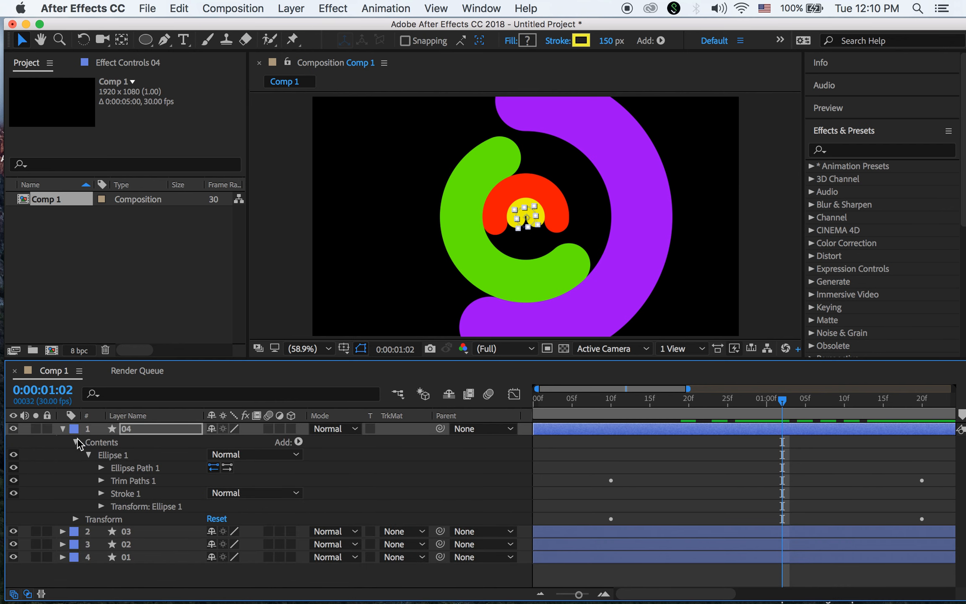
click(63, 429)
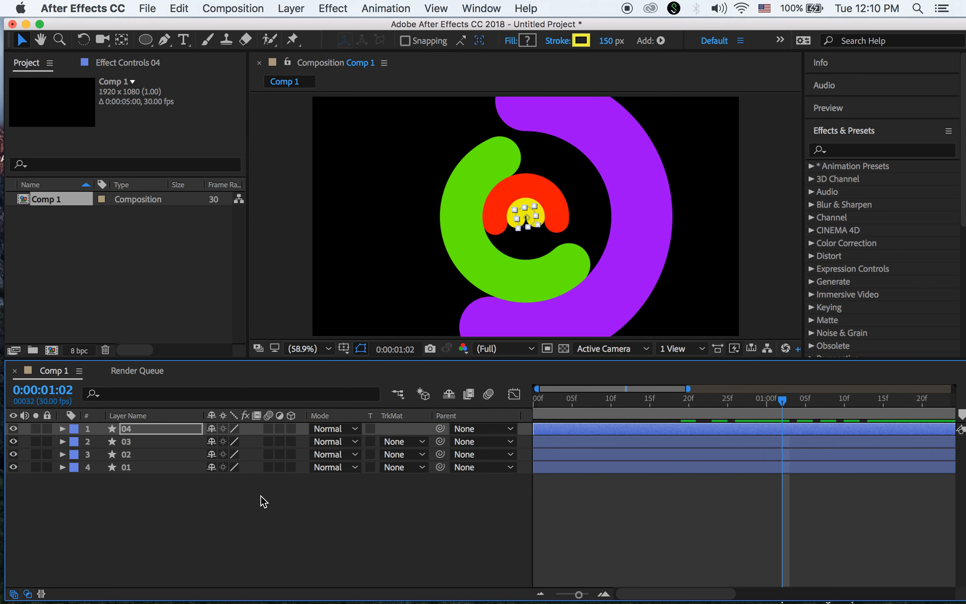
Rotate the yellow ring to -180°, check the spin, and return to 0:00
key(r)
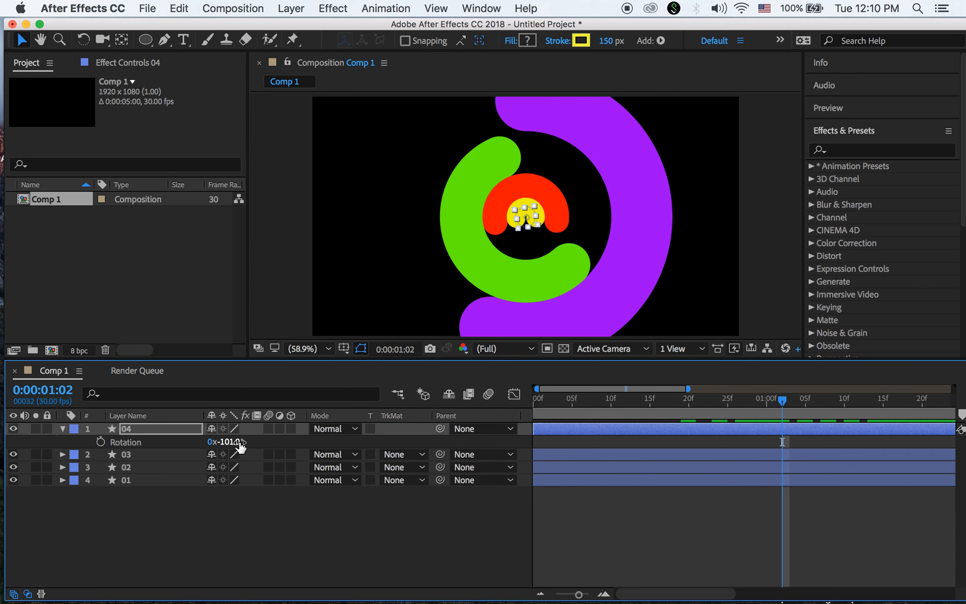
drag(225, 441, 182, 442)
drag(780, 403, 487, 444)
click(772, 301)
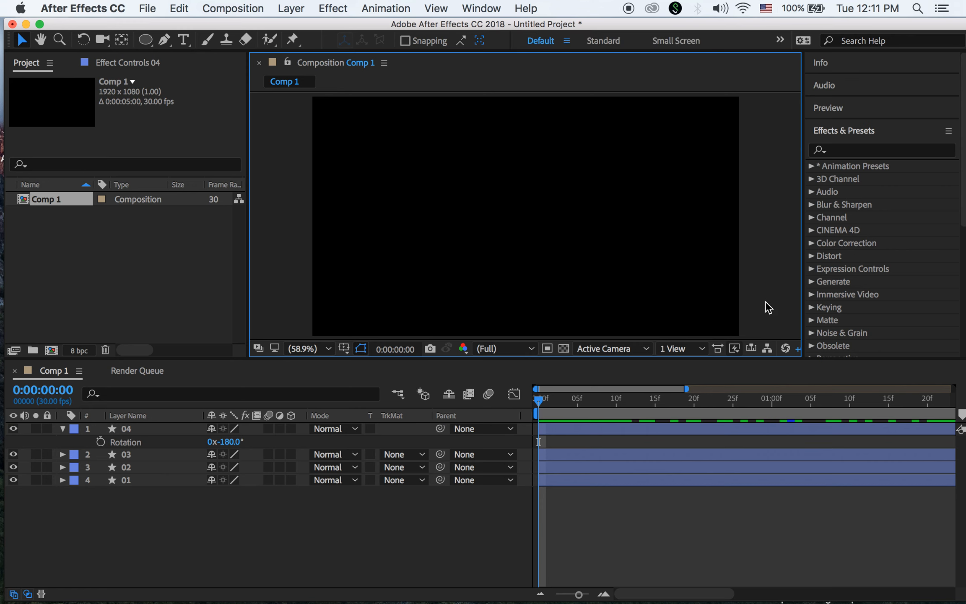
key(space)
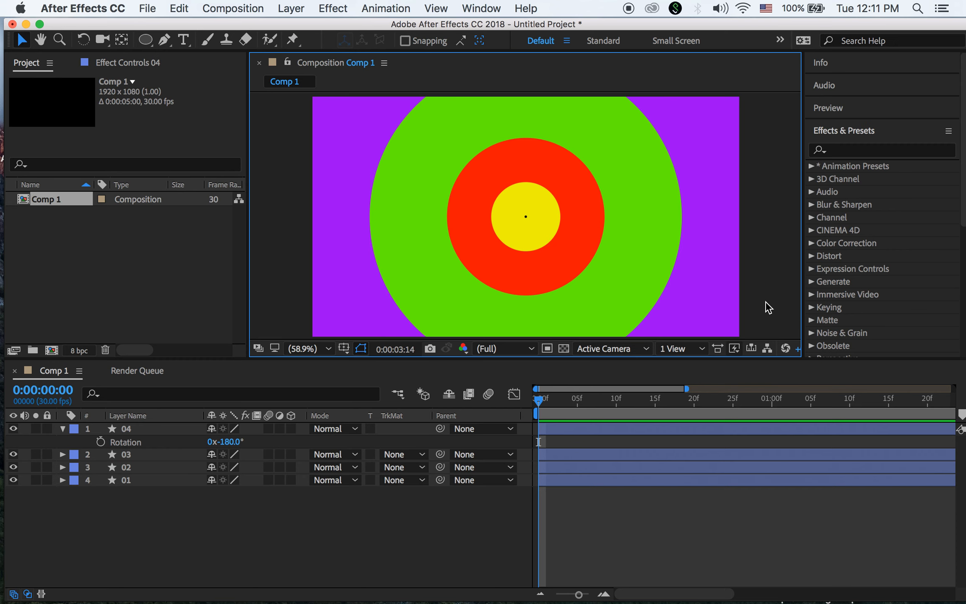
key(space)
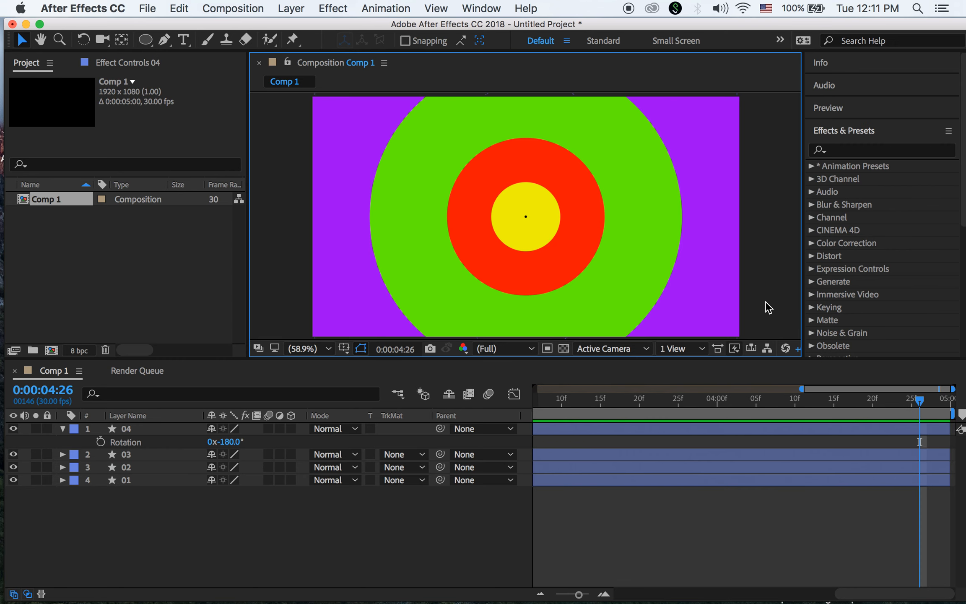
key(space)
drag(917, 401, 880, 461)
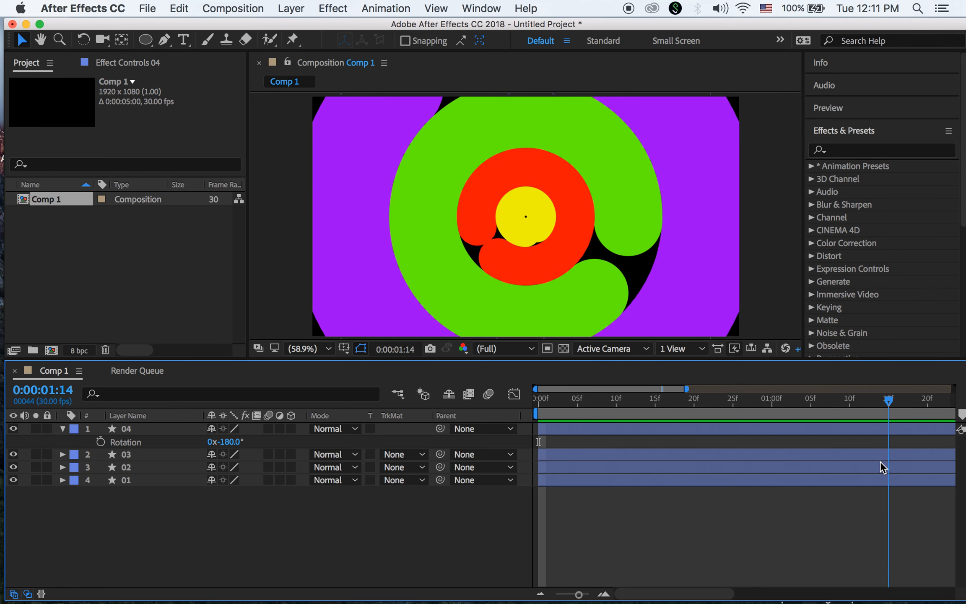
Delay the green ring's layer 02 to start near 17f and scrub to check the timing
click(63, 429)
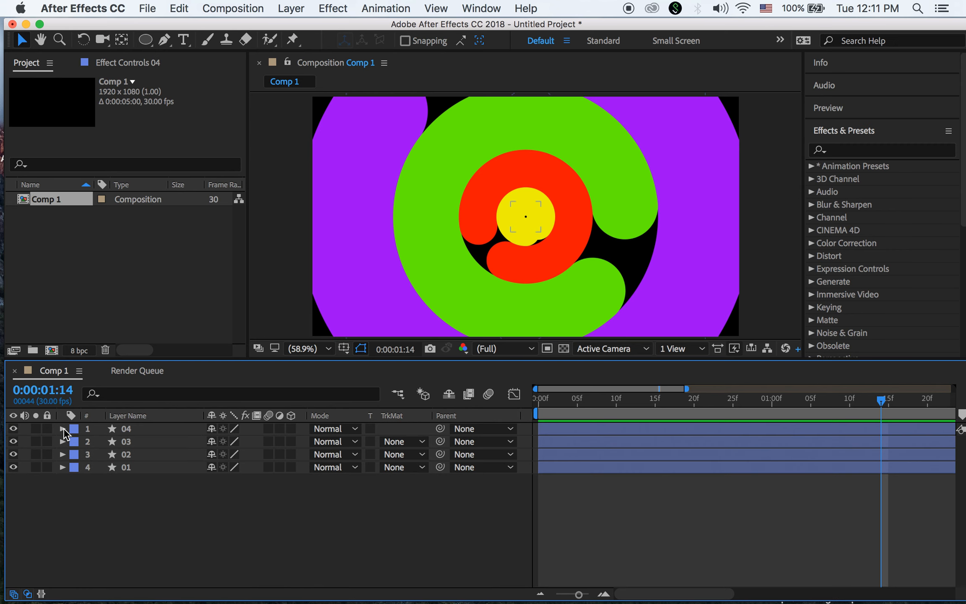
click(126, 455)
click(14, 454)
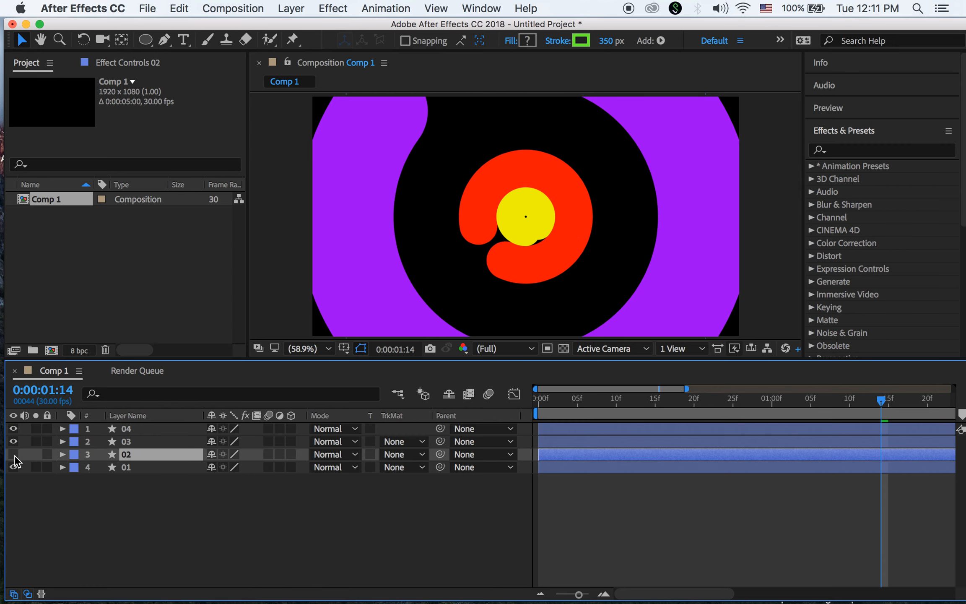
click(13, 454)
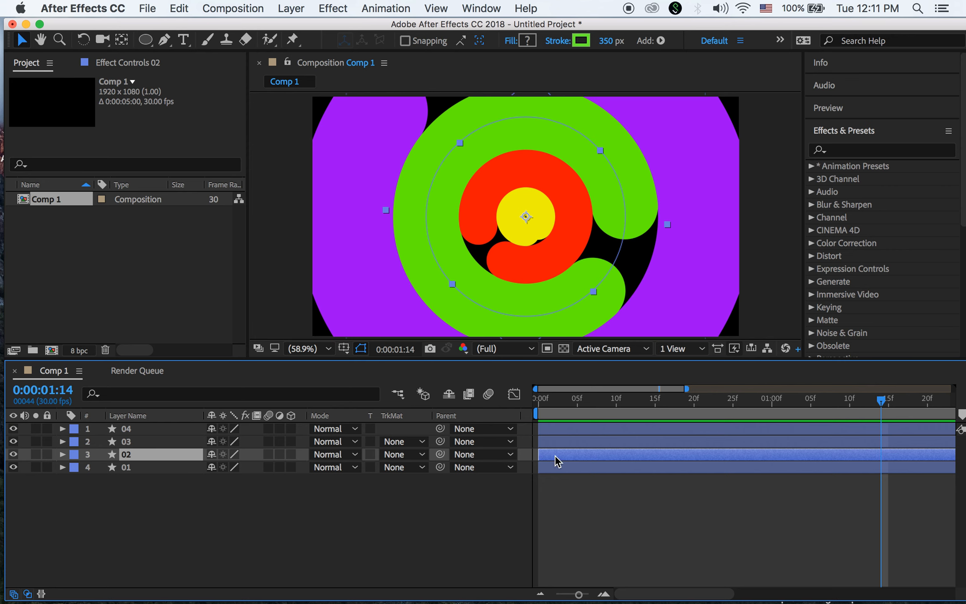
drag(555, 455, 636, 461)
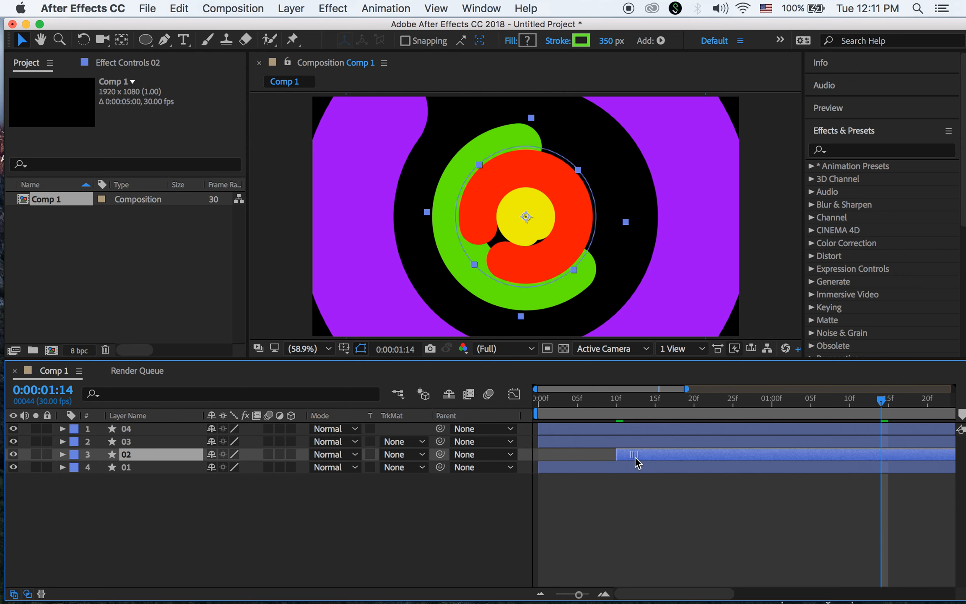
drag(636, 462, 680, 466)
drag(881, 403, 399, 407)
drag(538, 400, 756, 427)
drag(771, 425, 701, 473)
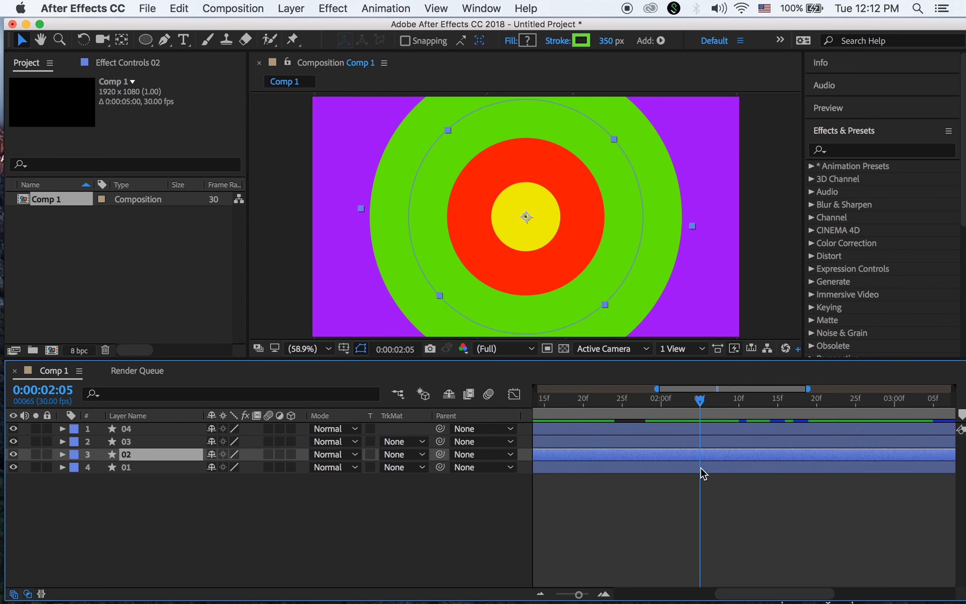
click(780, 493)
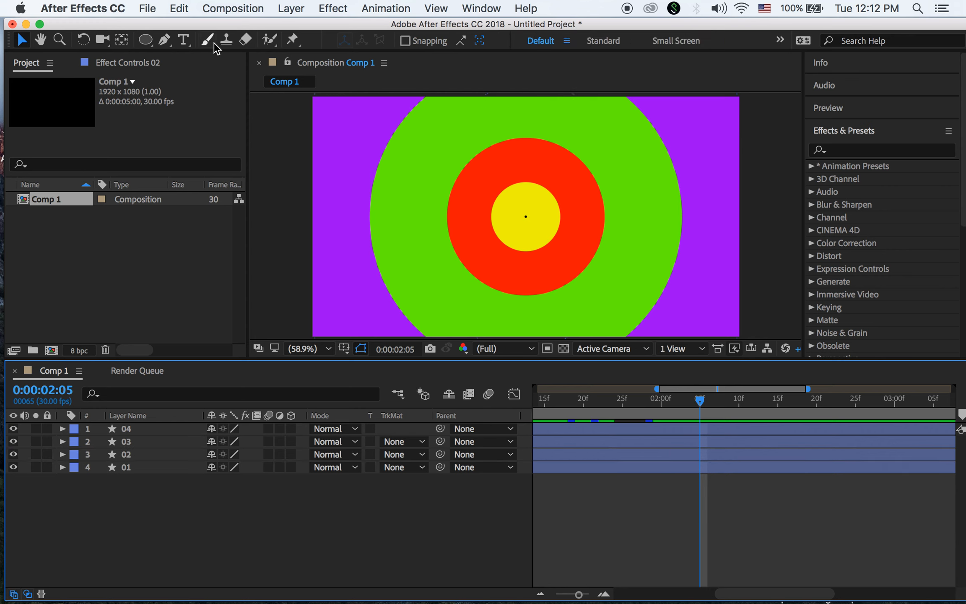
Type the person's full name as a new text layer and move it to the composition centre
click(183, 40)
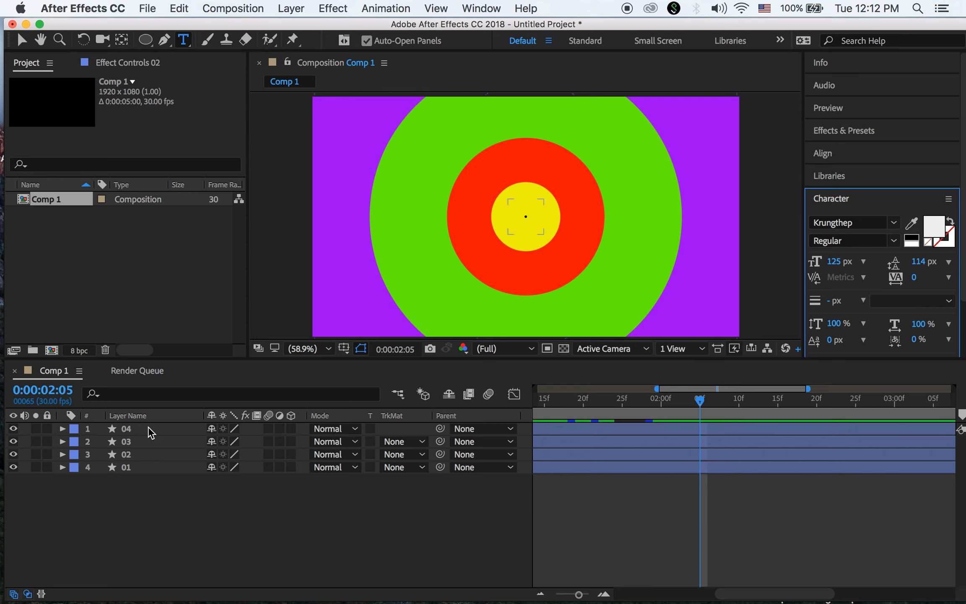
click(135, 432)
click(410, 222)
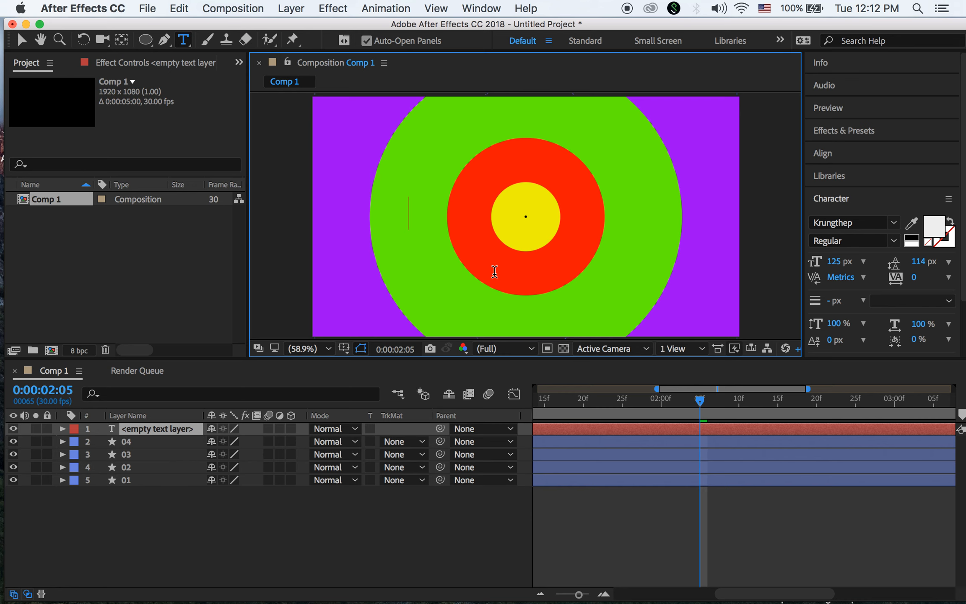
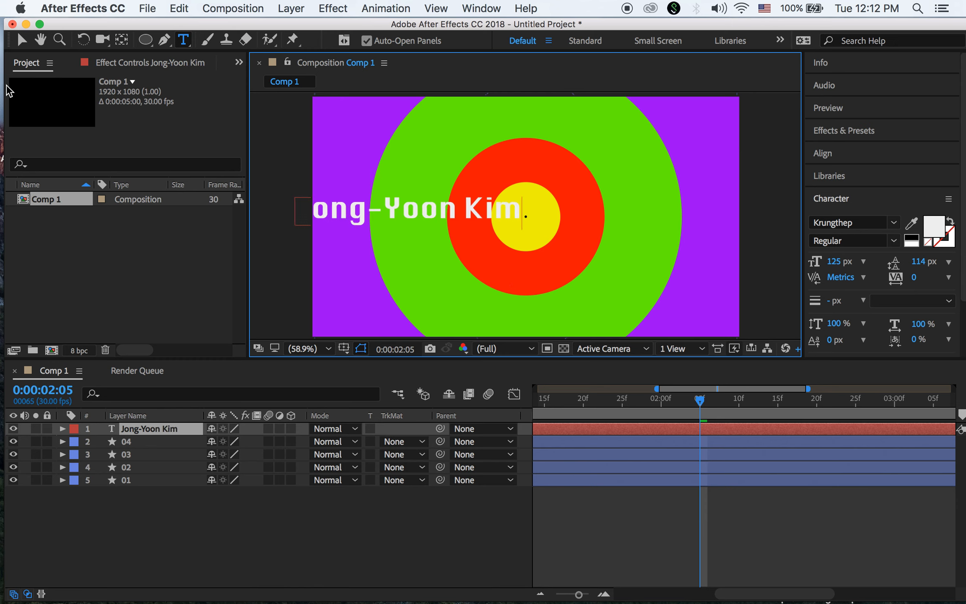
click(21, 41)
drag(369, 218, 502, 224)
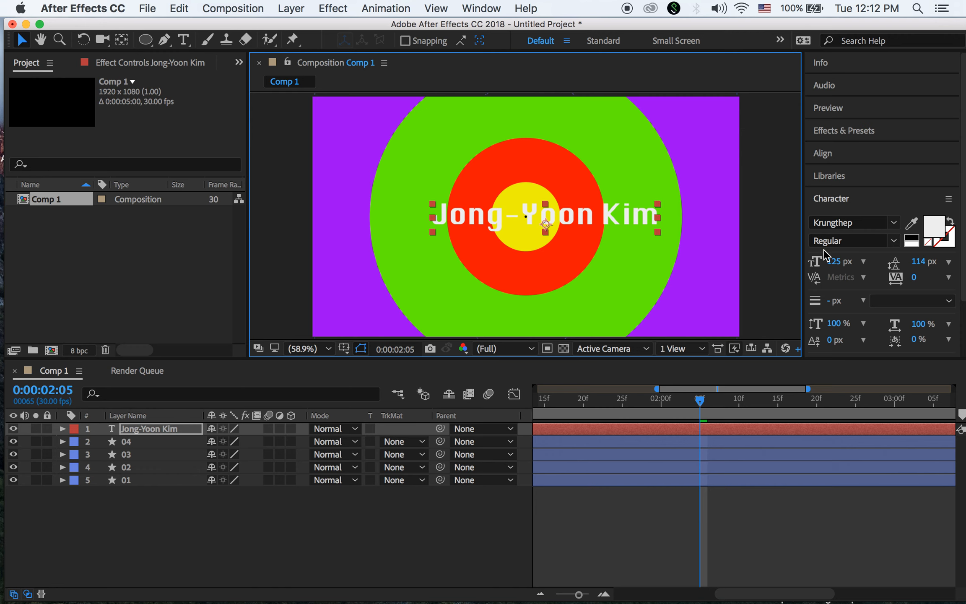
Make the title text black and shift it slightly left
click(934, 232)
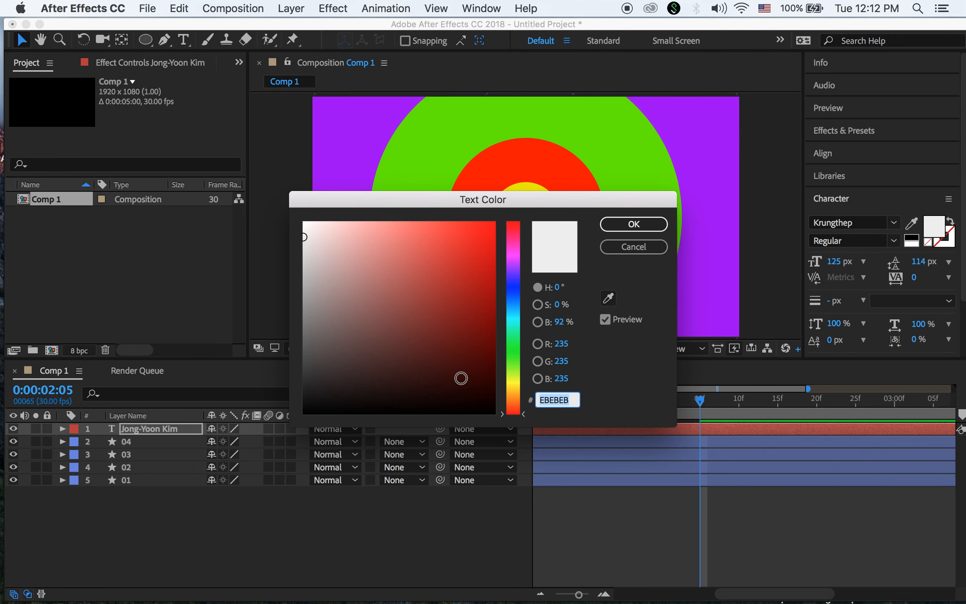
click(310, 409)
click(643, 222)
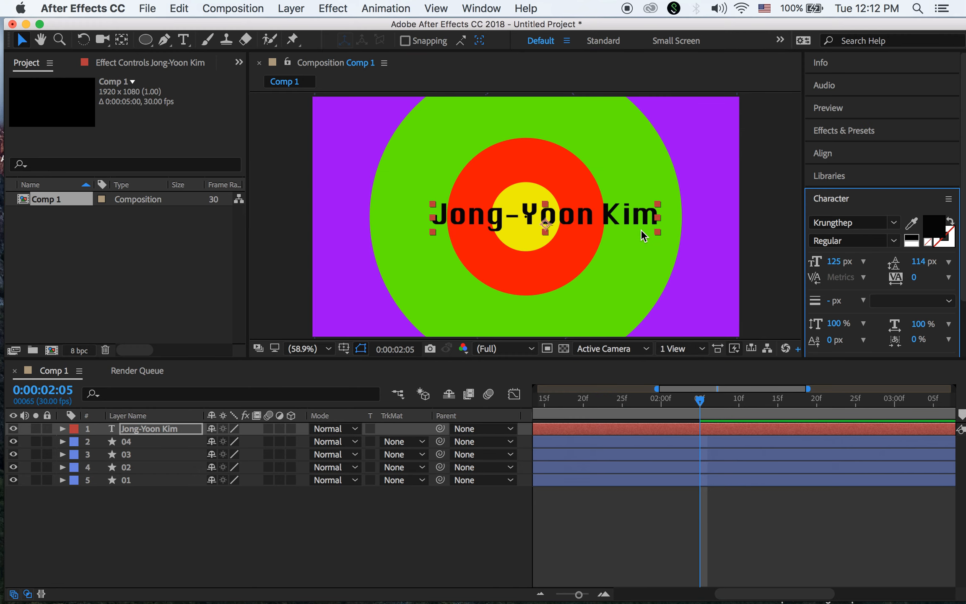
drag(582, 218, 564, 218)
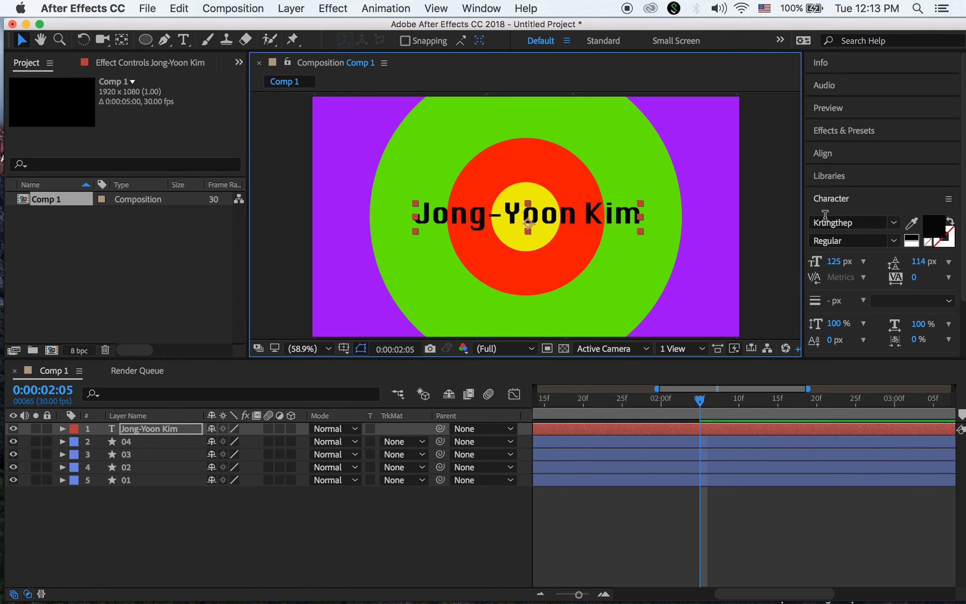
Apply the Phosphate Inline font to the title
click(893, 227)
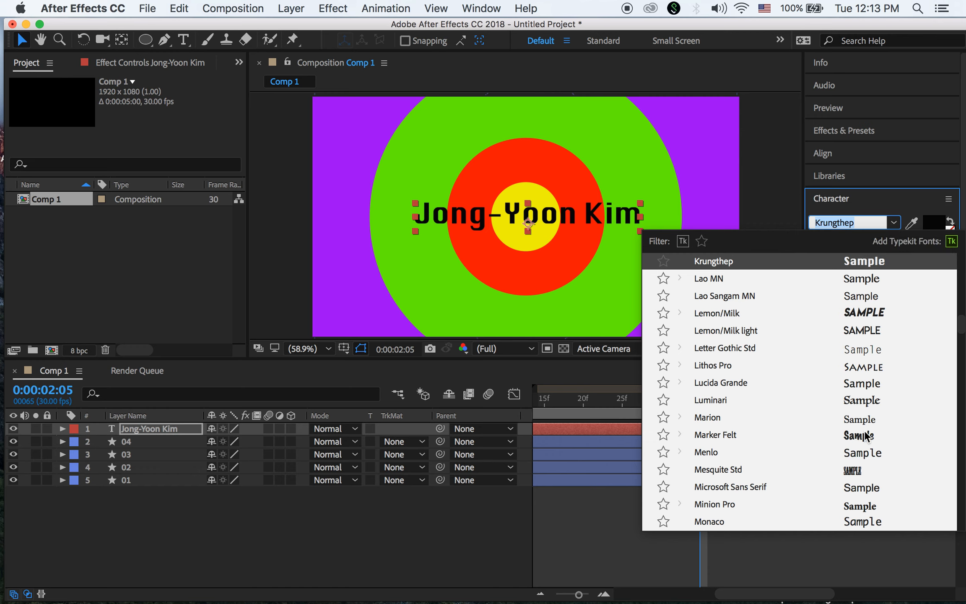
scroll(858, 466, down, 15)
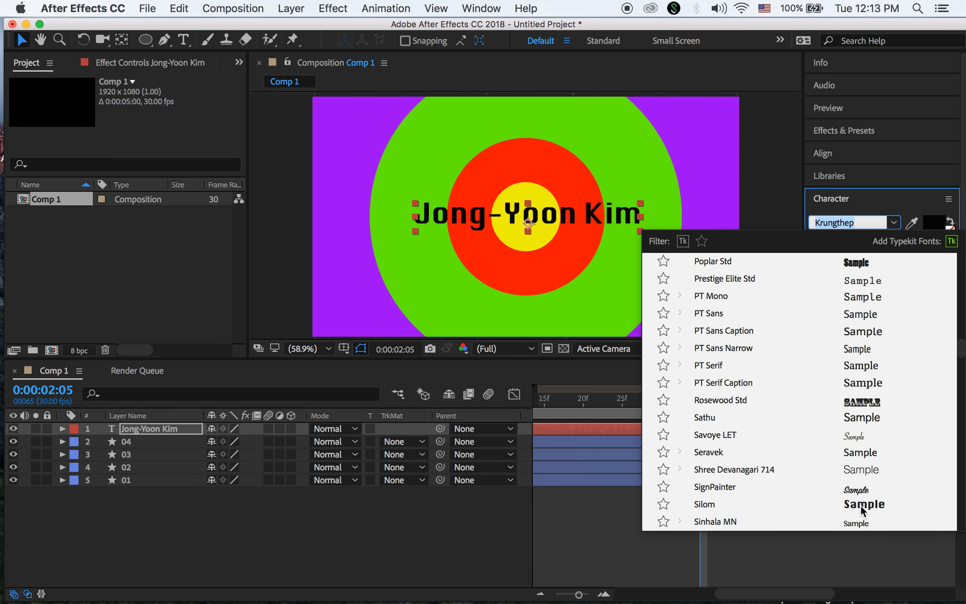
scroll(857, 484, up, 1)
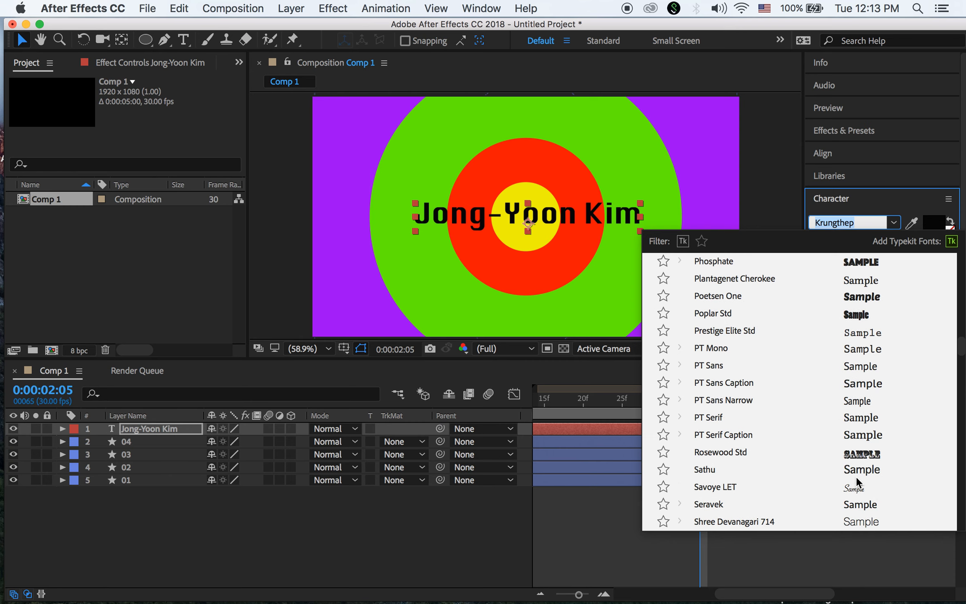
click(862, 262)
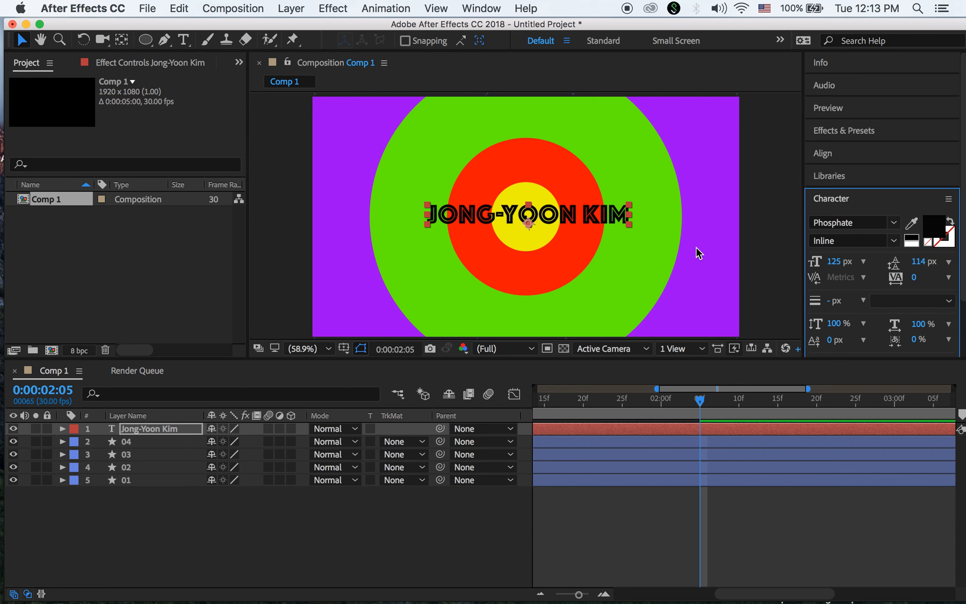
Nudge the title with the arrow keys until it sits centred on the rings
key(Down)
key(Down)
key(Down)
key(Down)
key(Down)
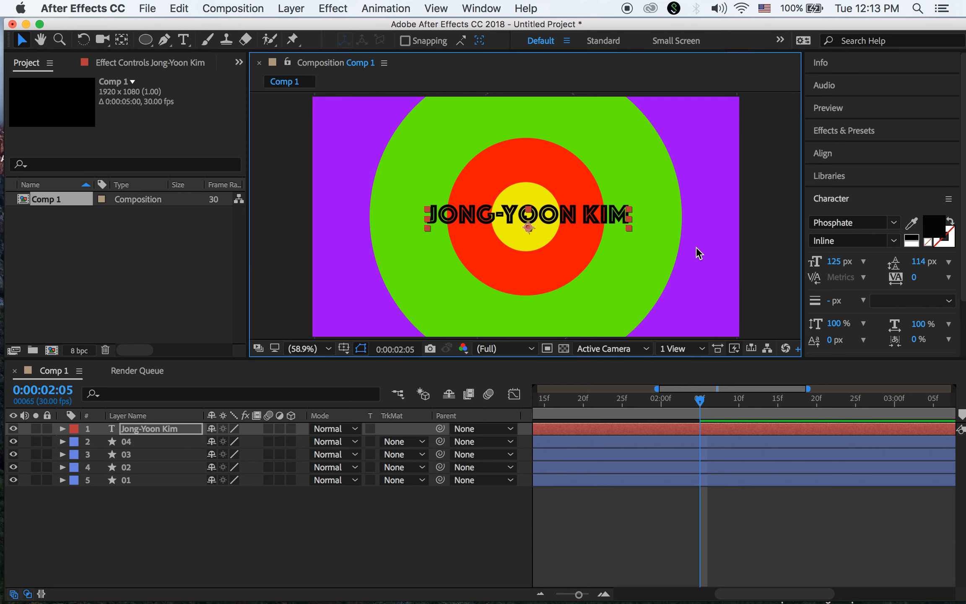
key(Left)
key(Up)
key(Left)
key(Up)
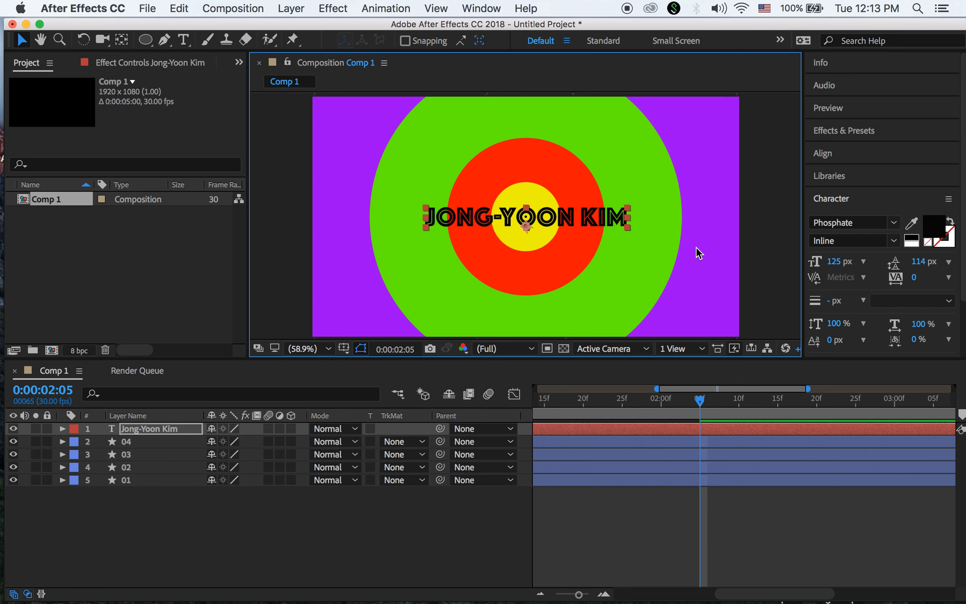
click(754, 281)
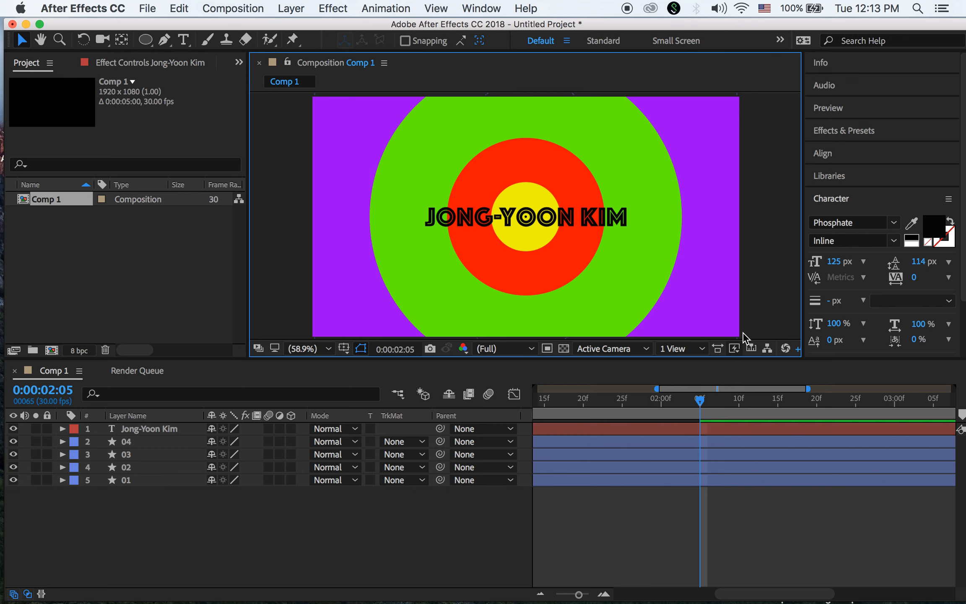
click(577, 223)
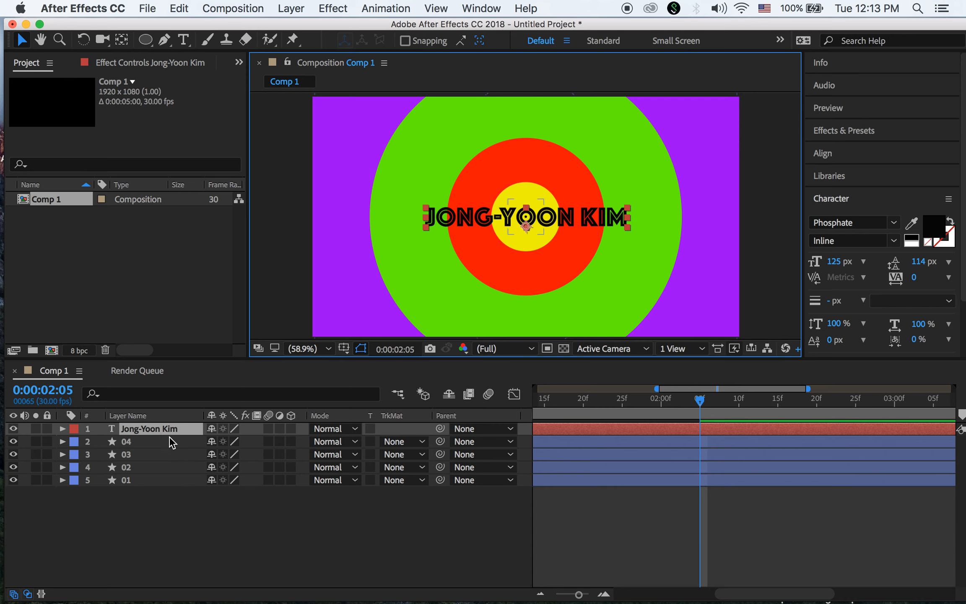
Add a 0% Scale keyframe to the title at around 0:00:02:02
click(185, 432)
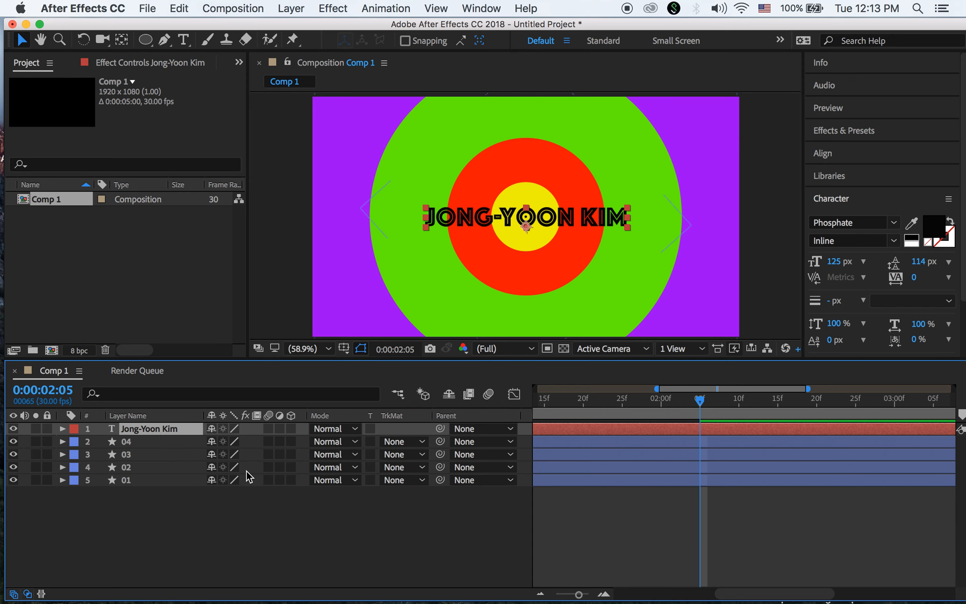
key(s)
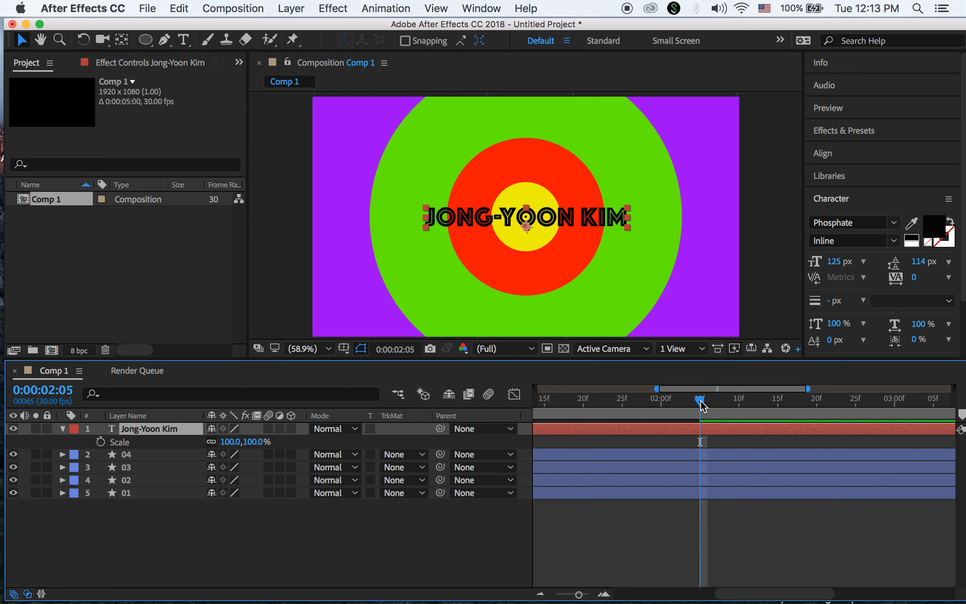
mouse_move(701, 404)
mouse_down()
mouse_move(678, 407)
mouse_move(699, 406)
mouse_up()
click(101, 442)
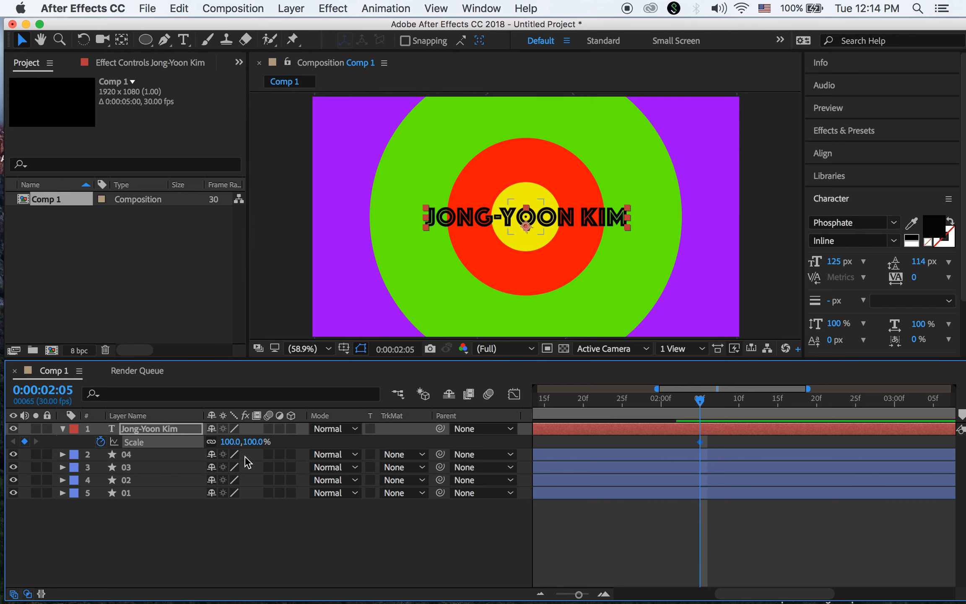
click(254, 441)
text(0)
key(Return)
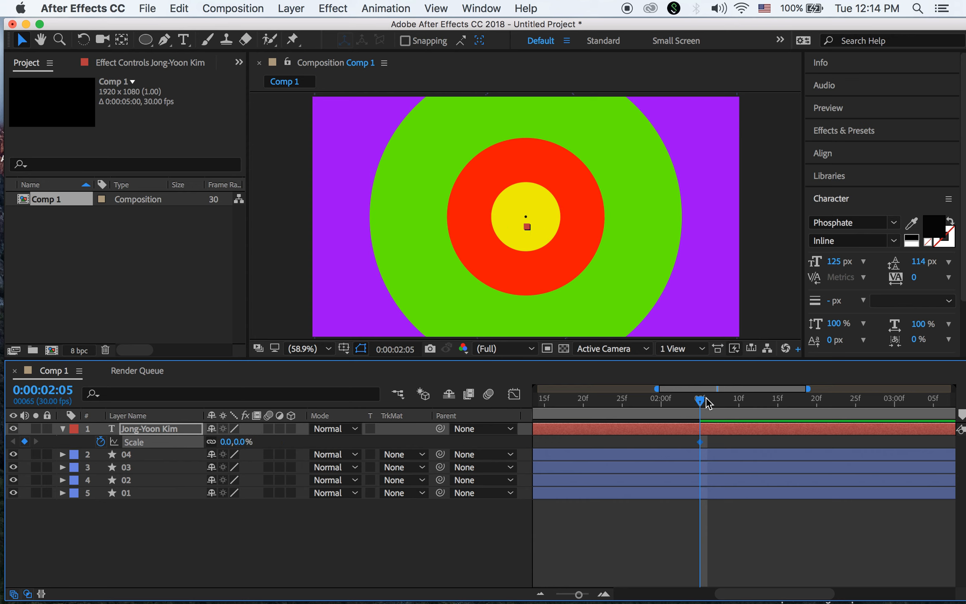
Set the title's scale to 100% at 0:00:02:15, adding the second keyframe
drag(700, 401, 894, 410)
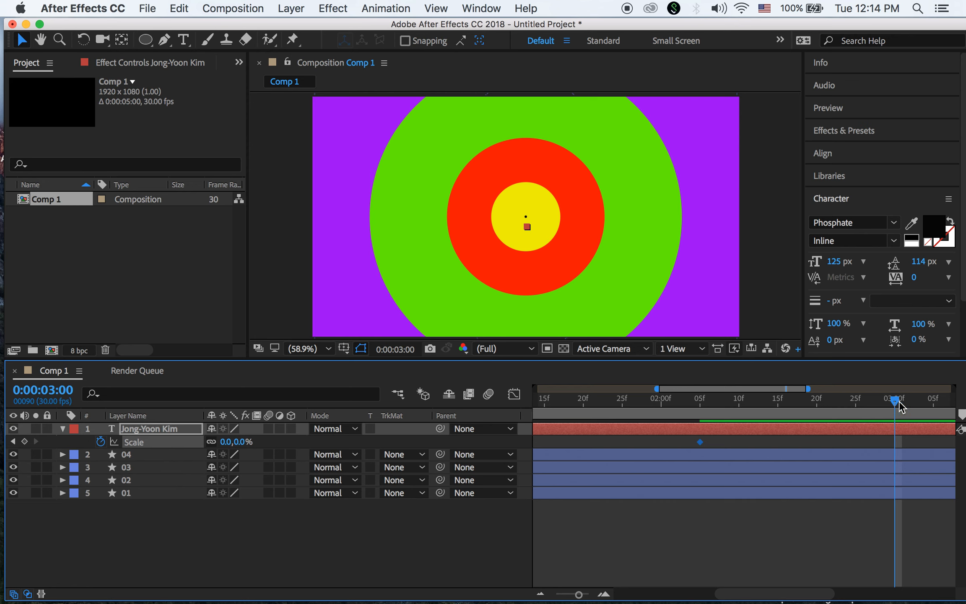
drag(898, 403, 781, 426)
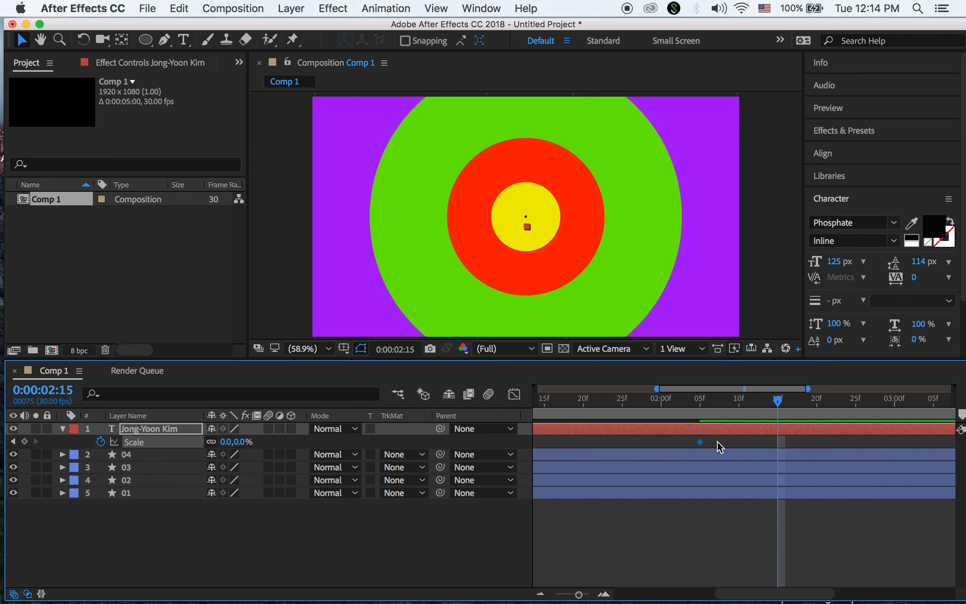
click(241, 442)
text(100)
key(Return)
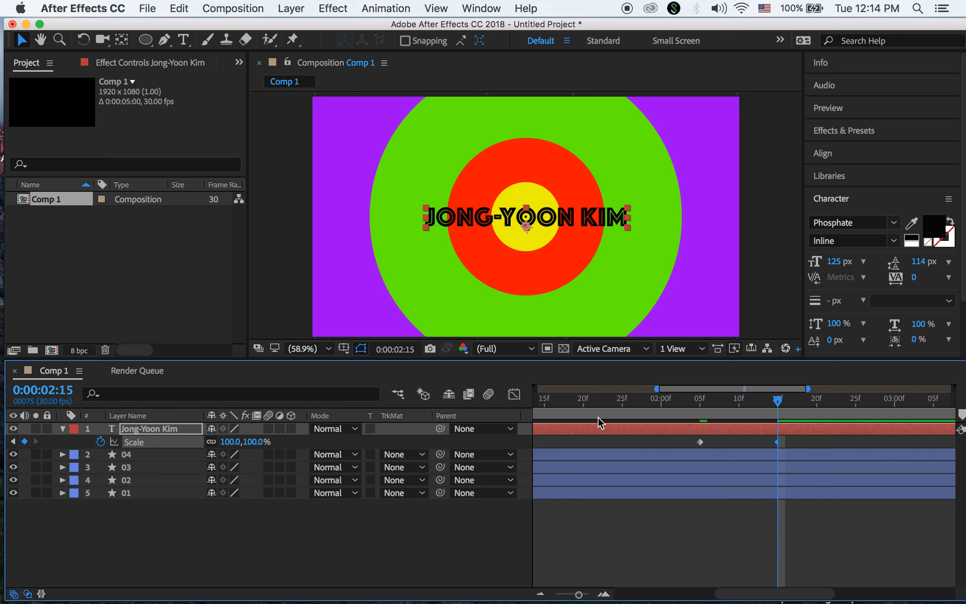
drag(777, 402, 459, 442)
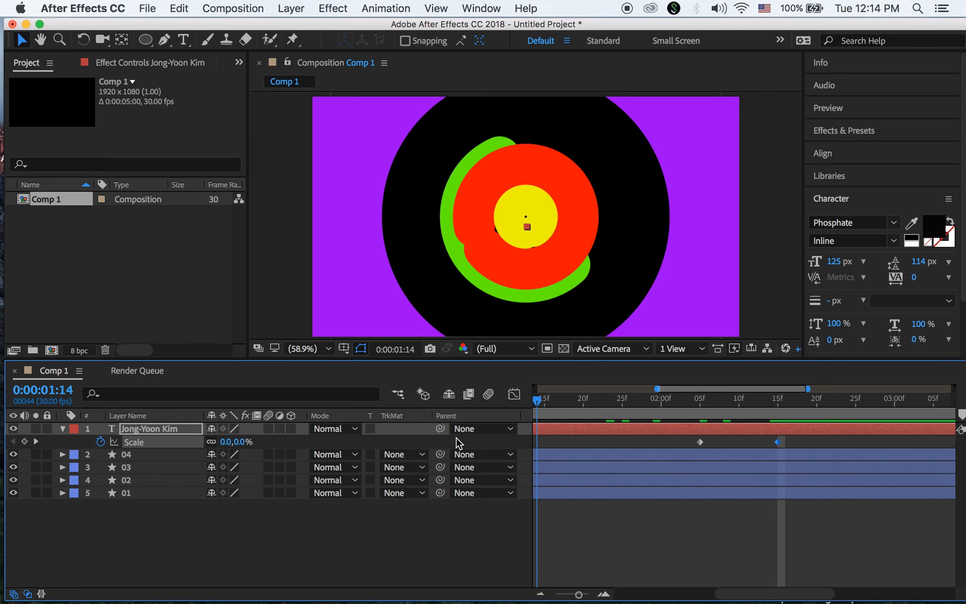
key(Home)
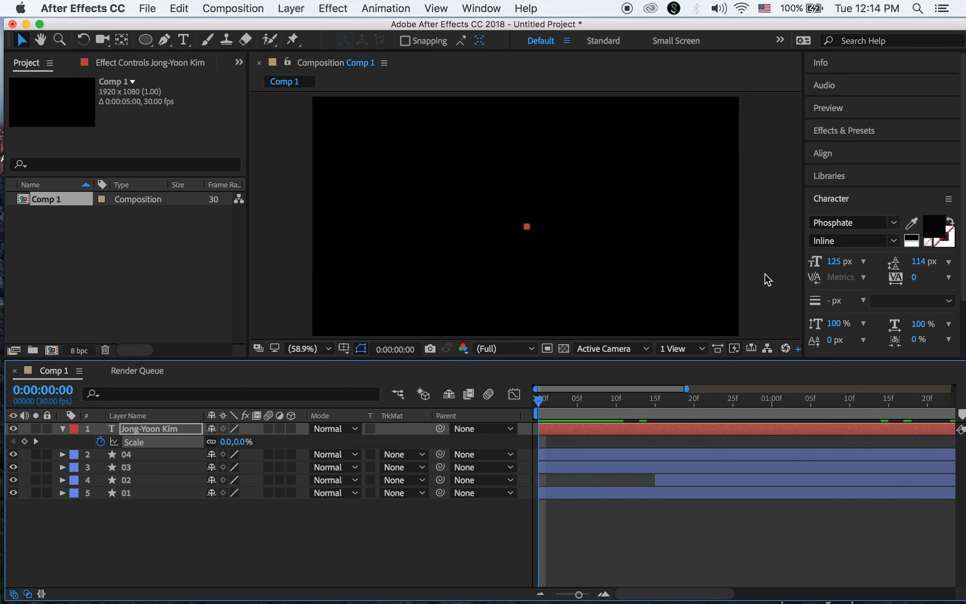
click(767, 279)
key(space)
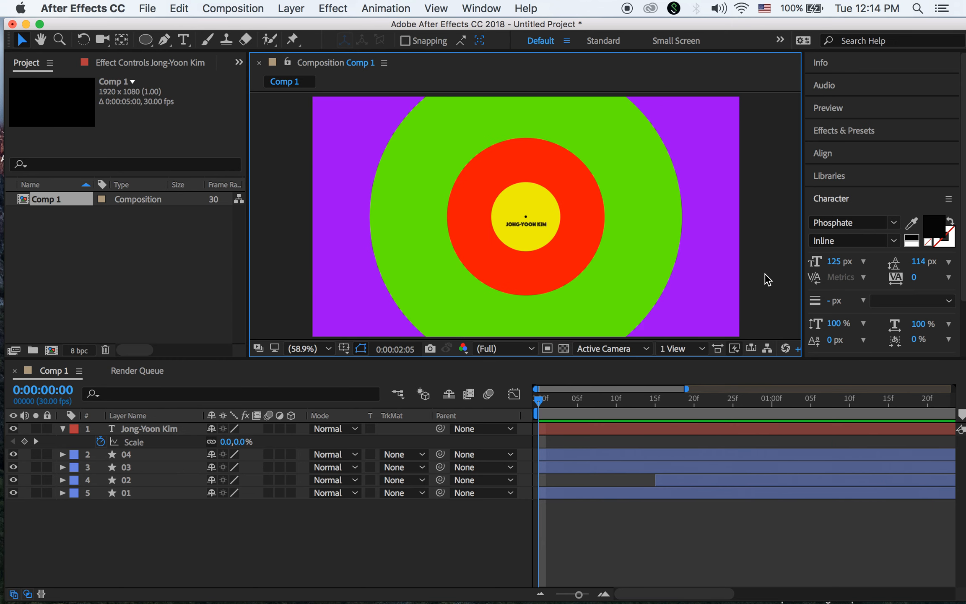
key(space)
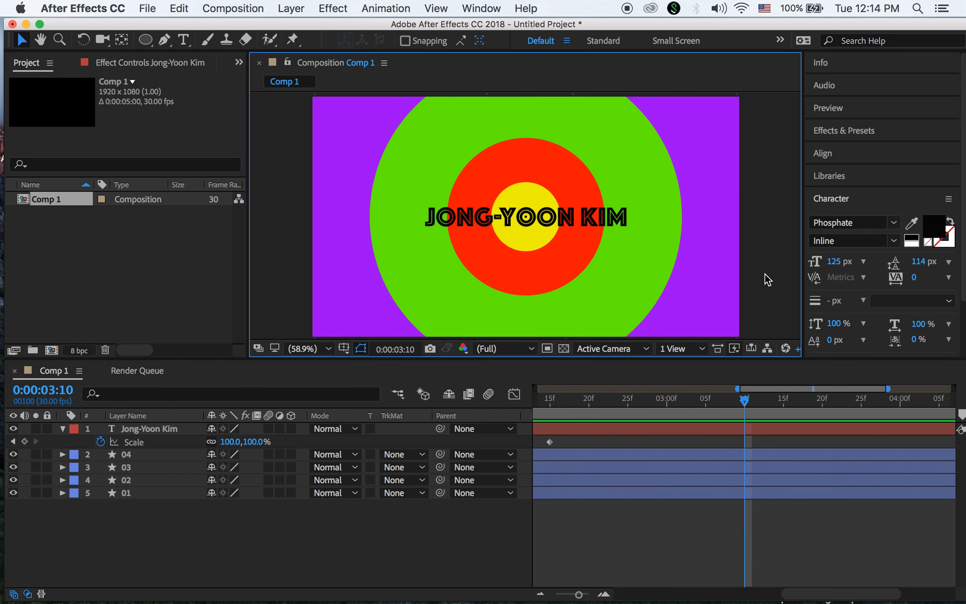
Use File > Save As to store the project under the name motion.aep
click(147, 8)
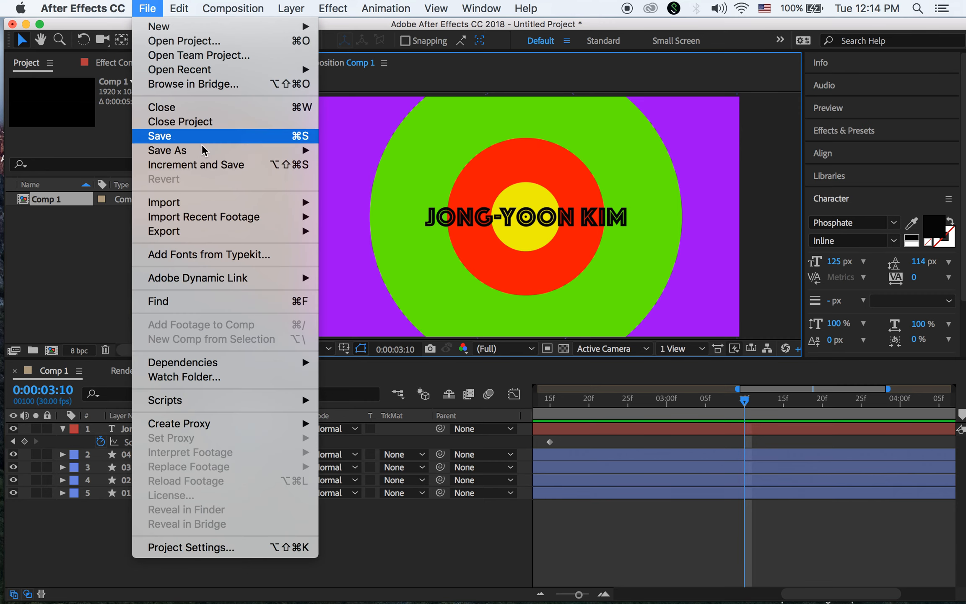
mouse_move(213, 151)
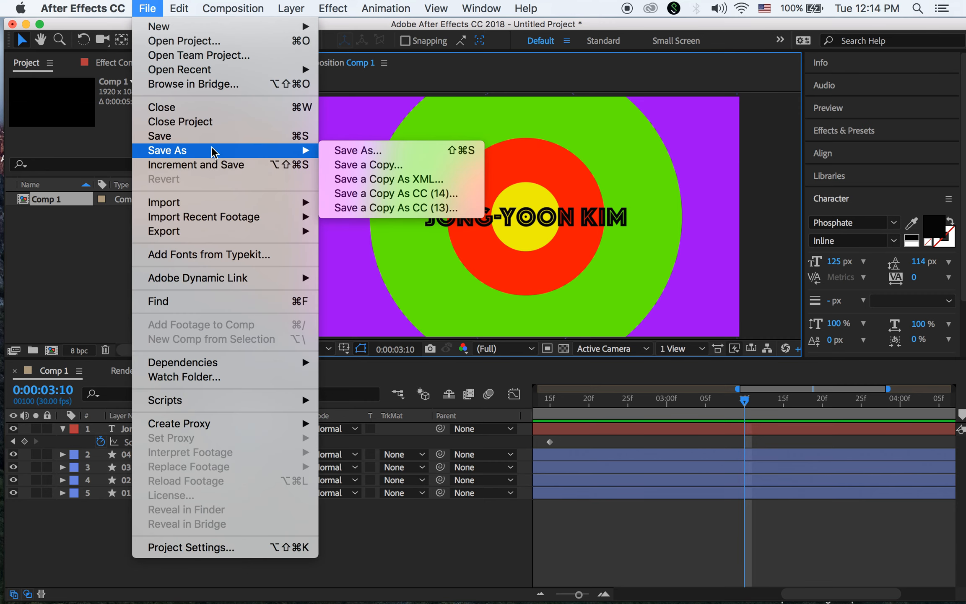
click(365, 151)
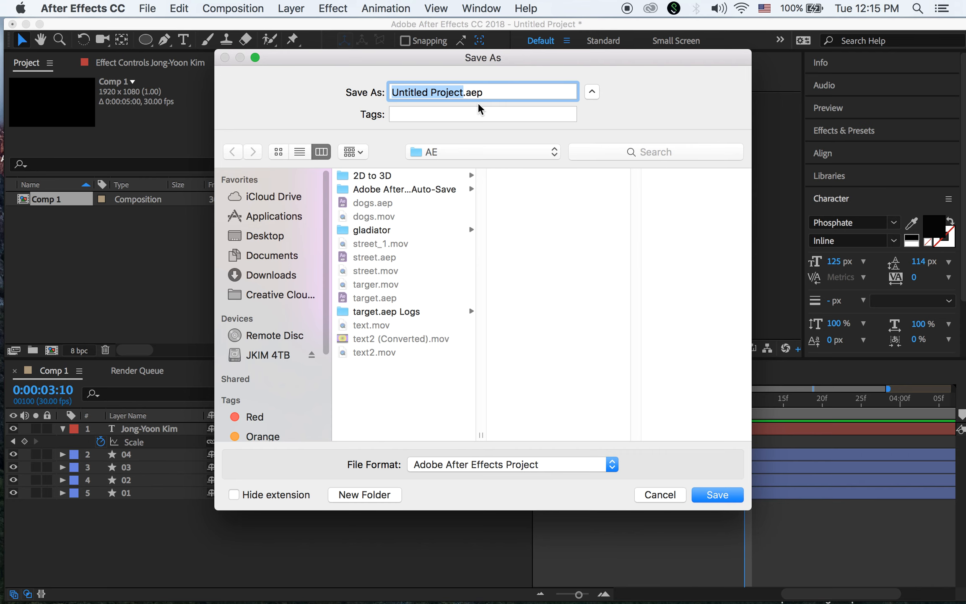
text(motion)
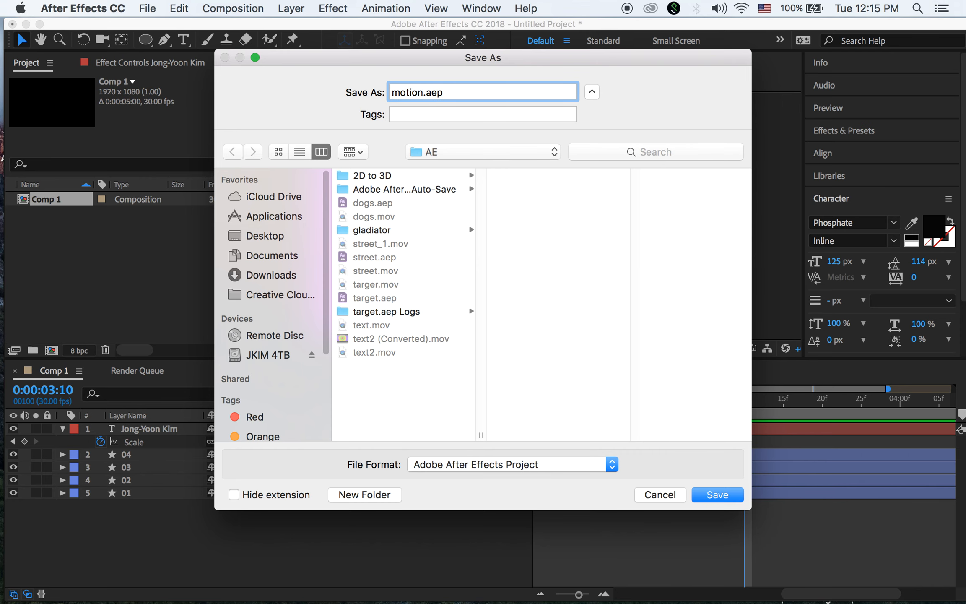
click(721, 494)
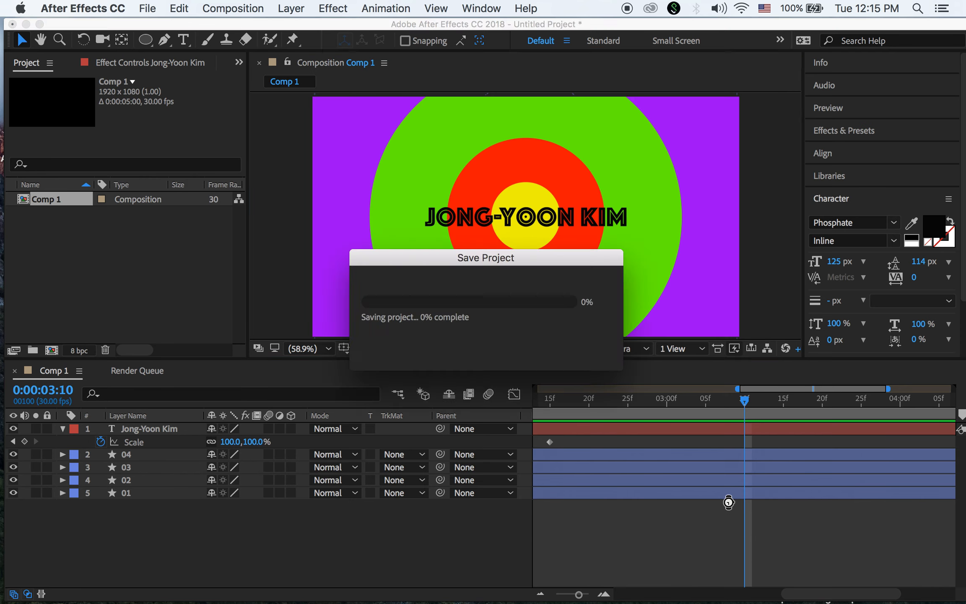
click(148, 9)
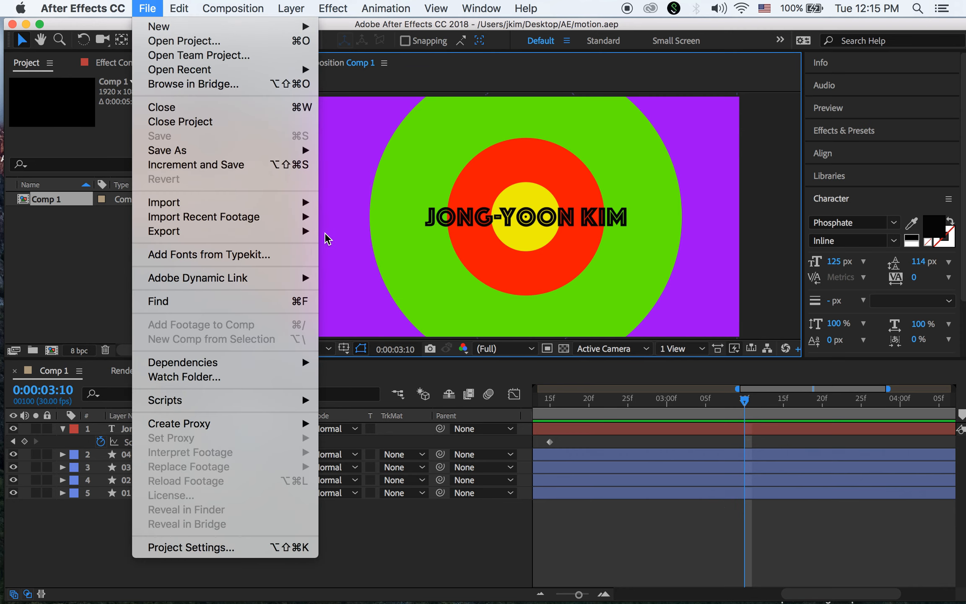
Add Comp 1 to the Render Queue with output file motion.mov and render it
mouse_move(296, 232)
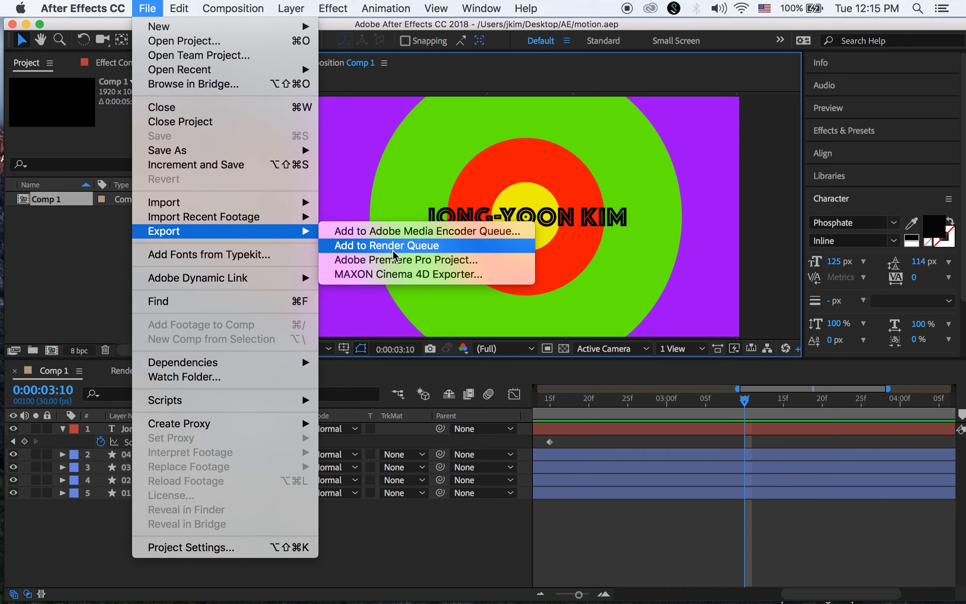
click(390, 247)
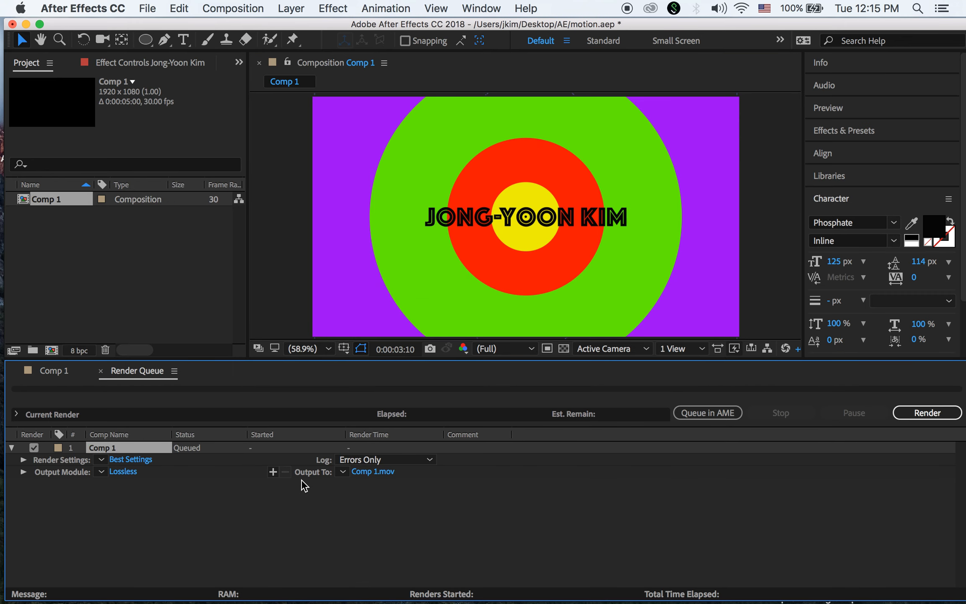
click(377, 473)
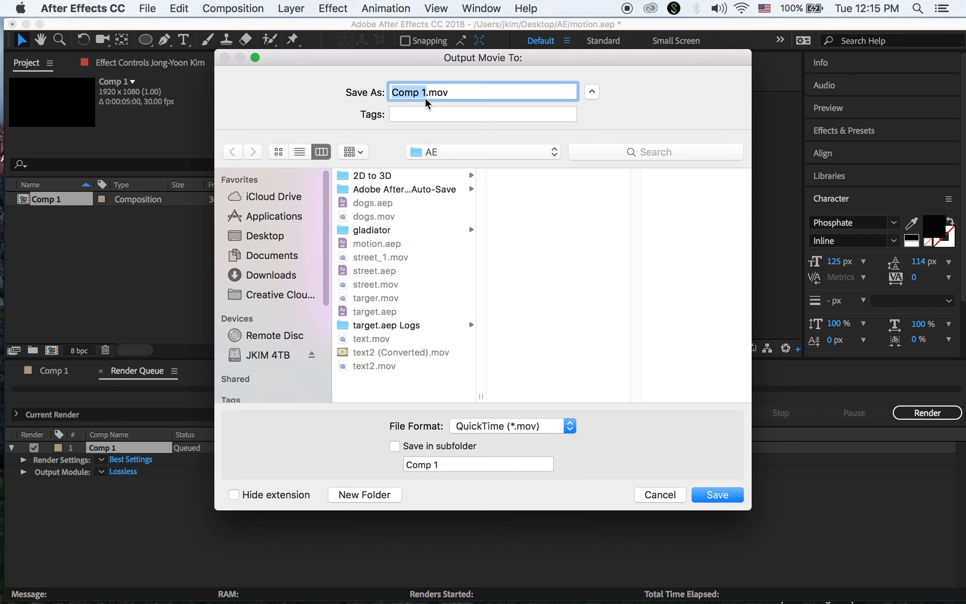
text(motion)
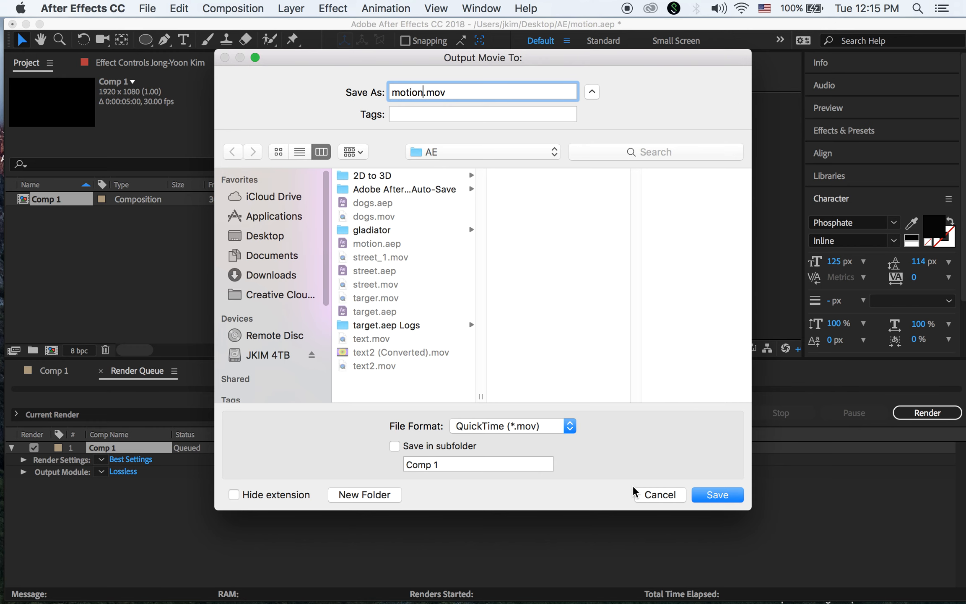
click(717, 494)
click(926, 414)
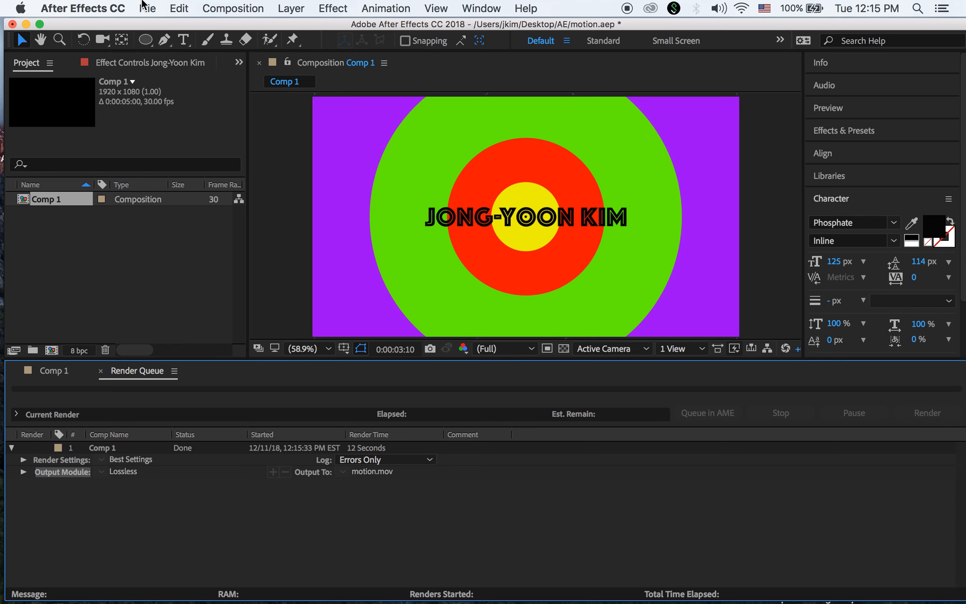
Minimize After Effects and open motion.mov from the Desktop's AE folder in Finder
click(25, 24)
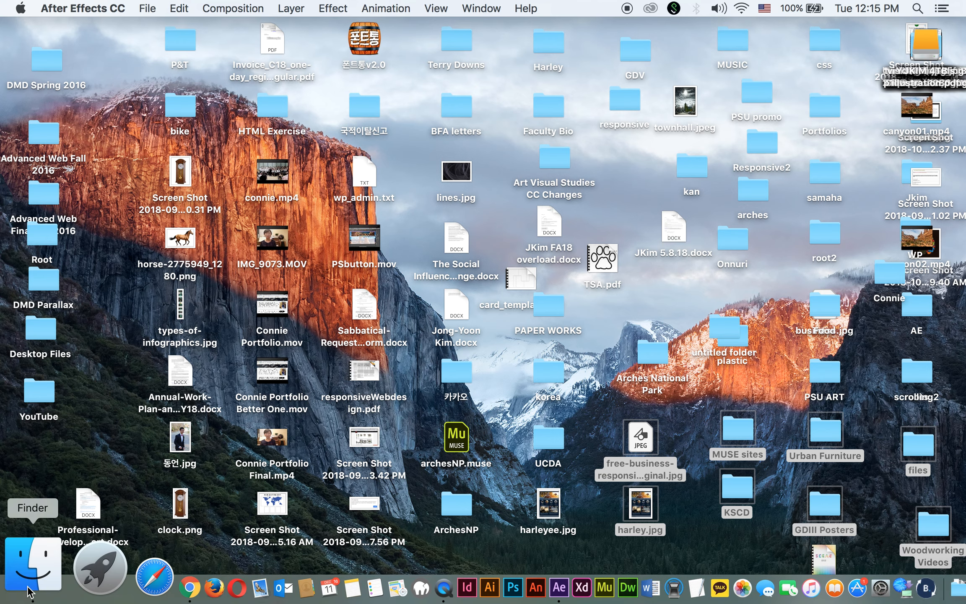
click(31, 567)
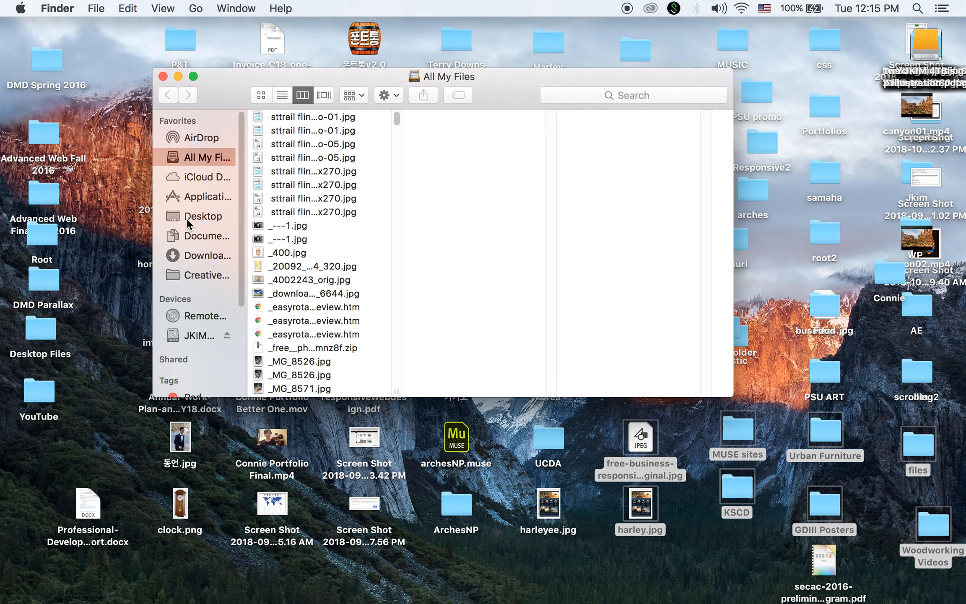
click(187, 217)
click(269, 171)
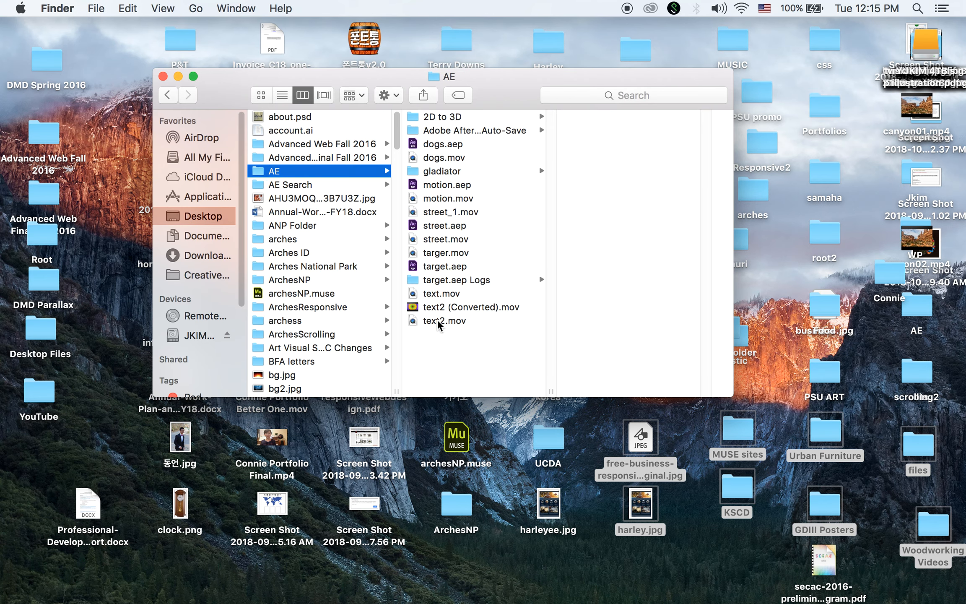
double_click(414, 200)
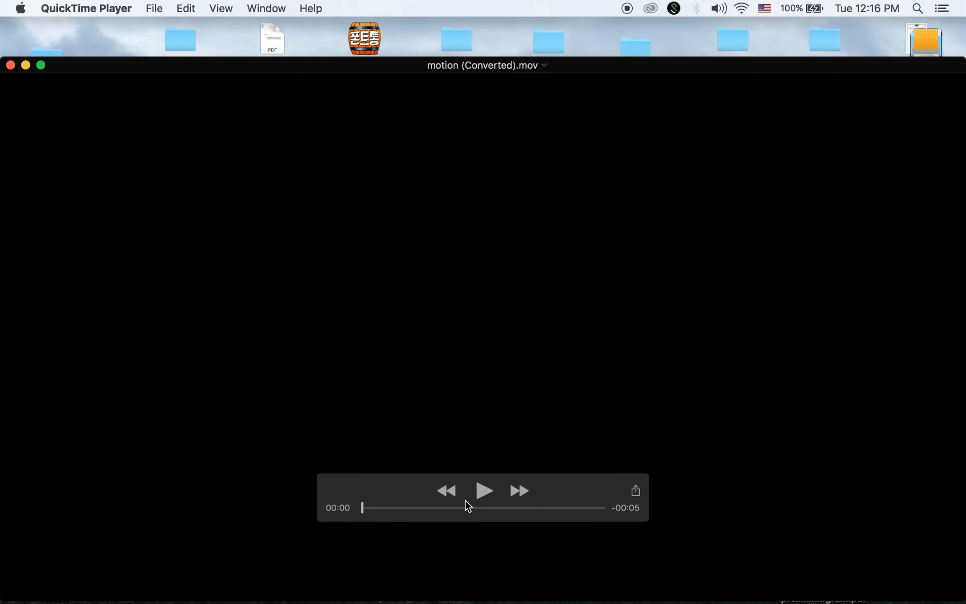
Play the rendered movie and save a converted copy as motion (Converted).mov in the AE folder
click(484, 491)
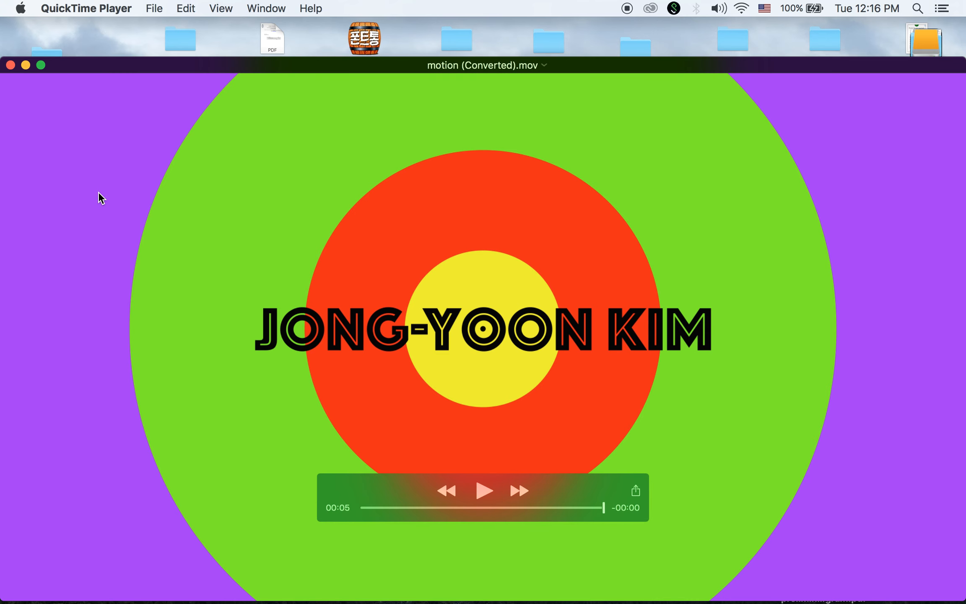
click(154, 8)
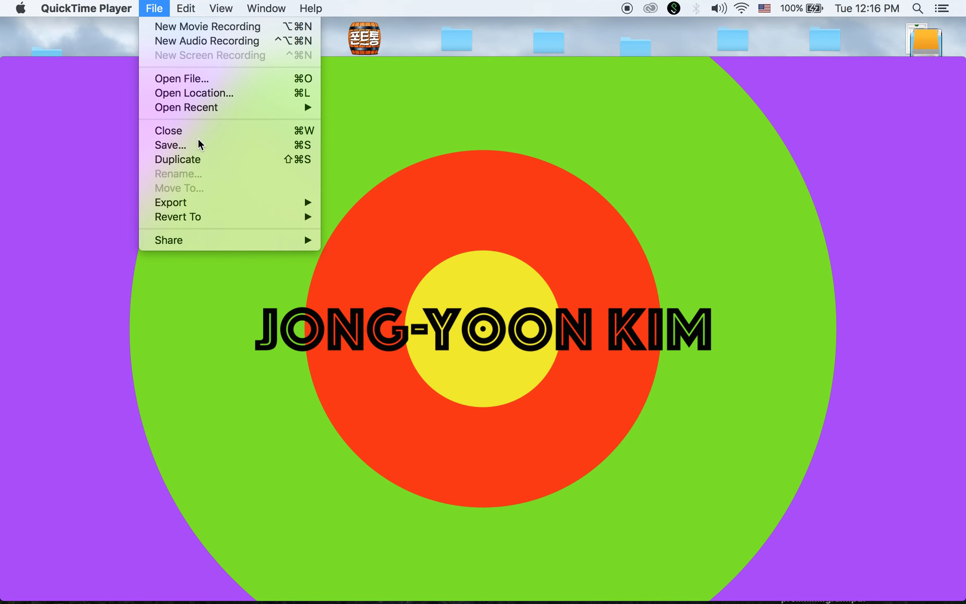
click(208, 146)
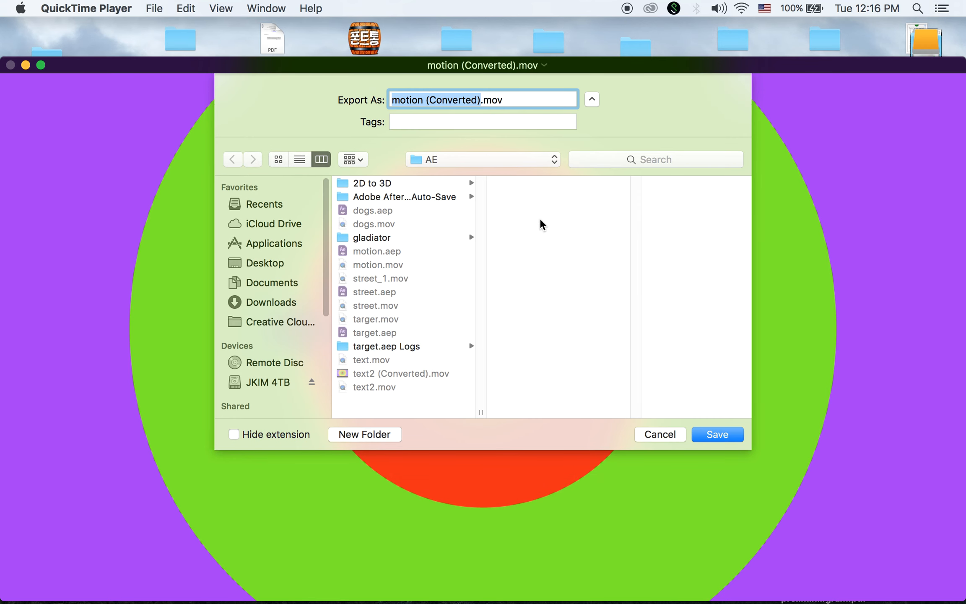
click(724, 436)
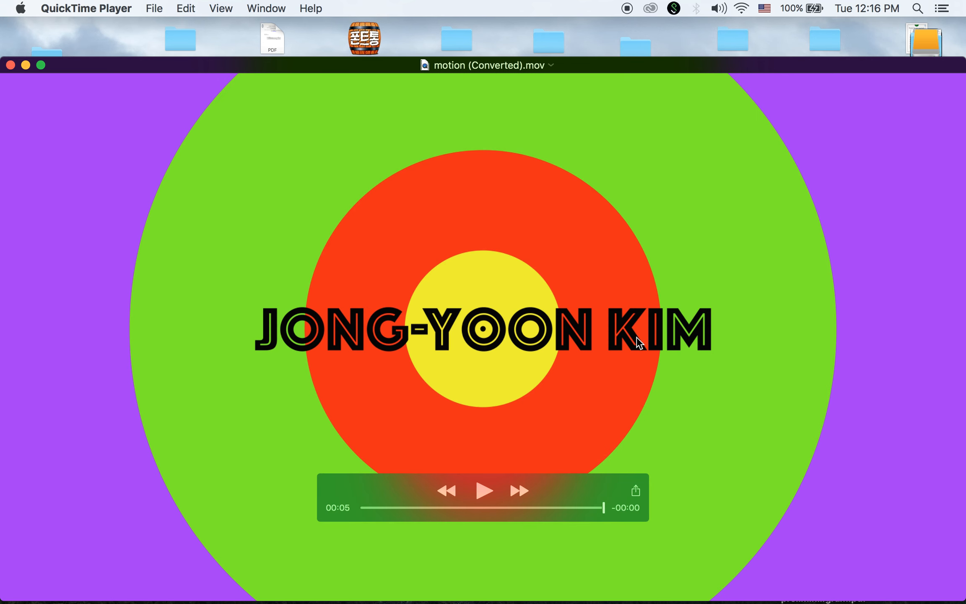
Close the movie window and select motion (Converted).mov in Finder to confirm its 52 MB size
click(11, 66)
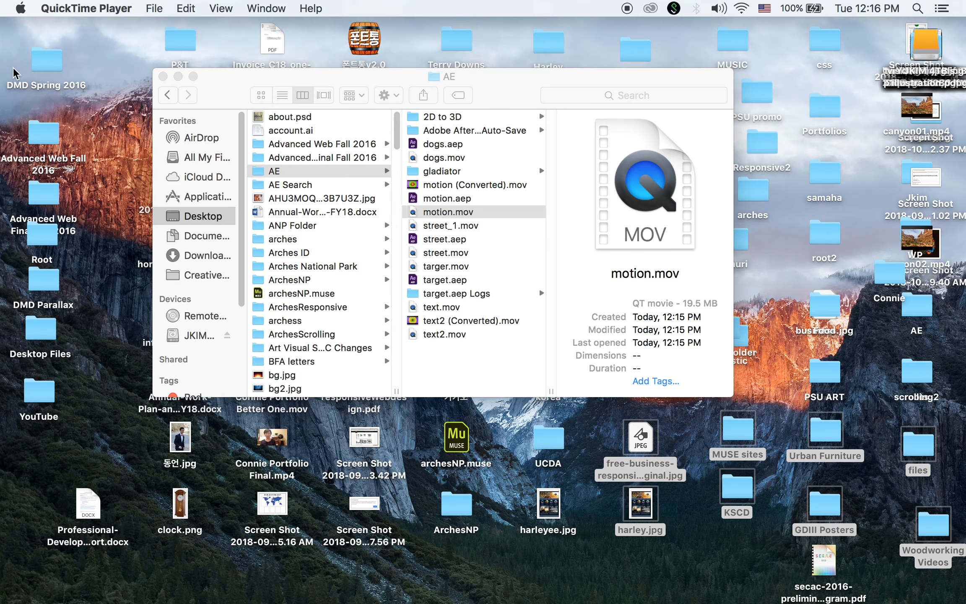
click(425, 186)
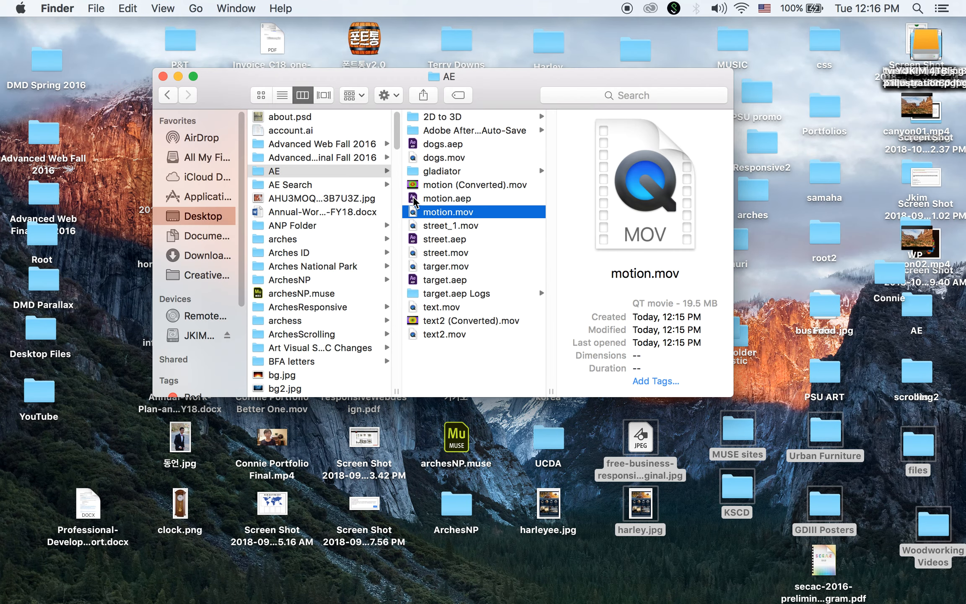
click(418, 185)
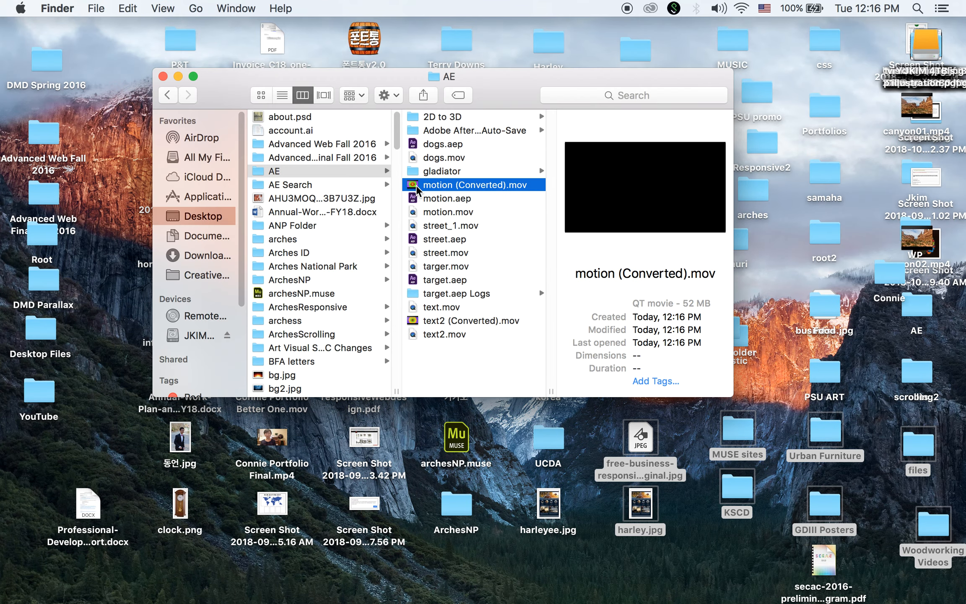